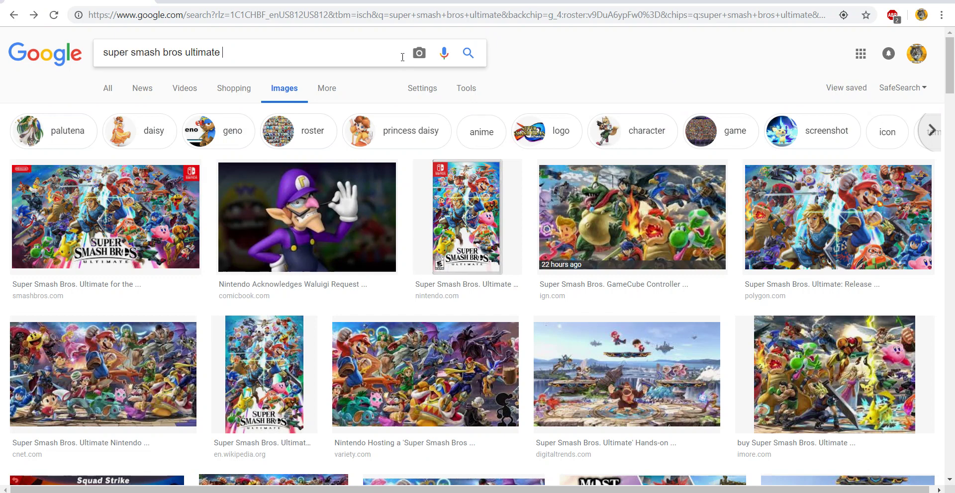
Step: Search Google Images for "super smash bros ultimate characters"
text(characters)
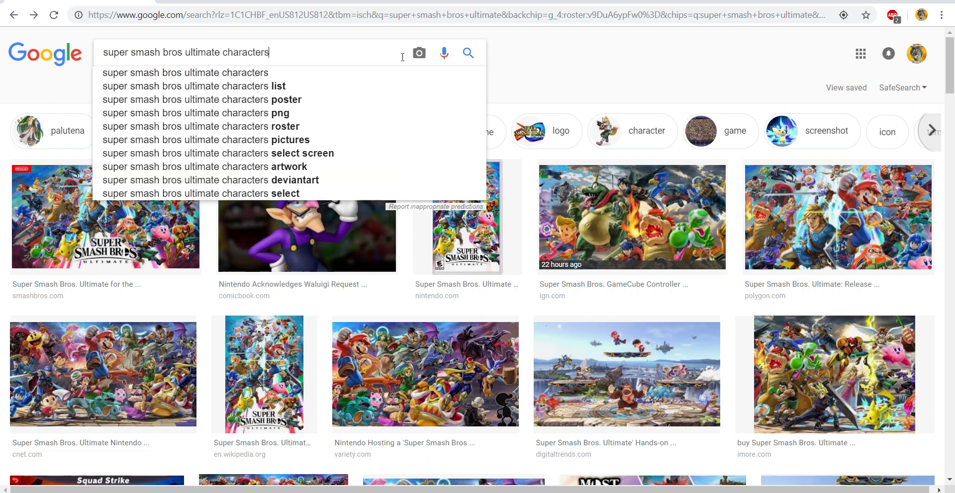
key(Return)
scroll(388, 83, down, 3)
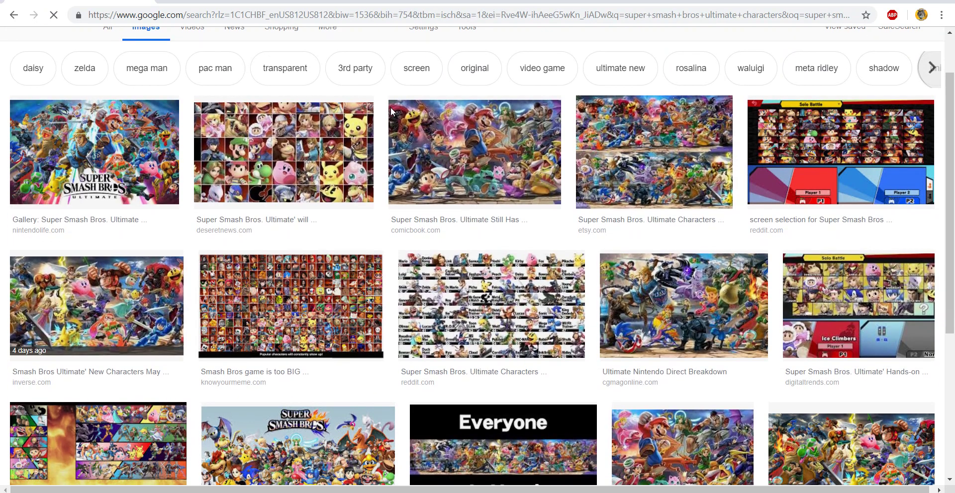
scroll(370, 142, down, 2)
Step: Preview several full-roster artworks in the image results, including the Inverse, Nintendo Life and CGMagazine ones, and examine the characters shown
click(97, 149)
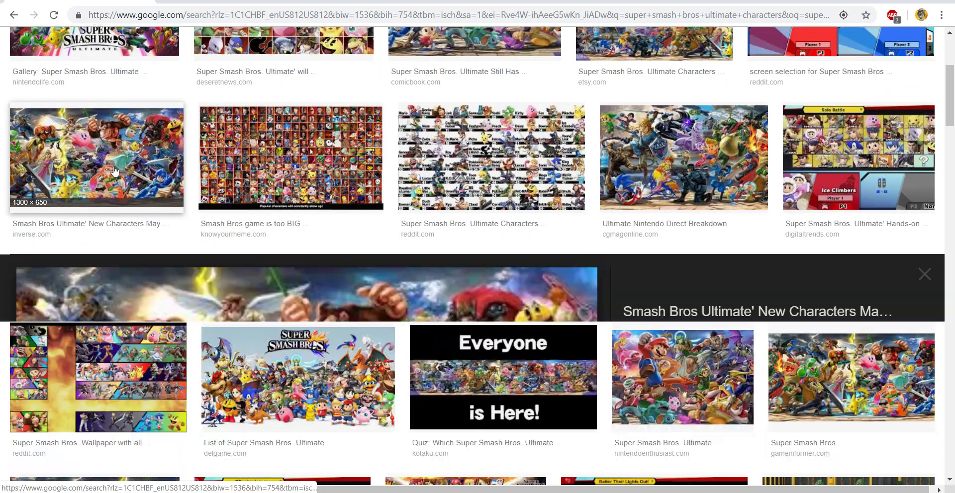
scroll(288, 222, up, 5)
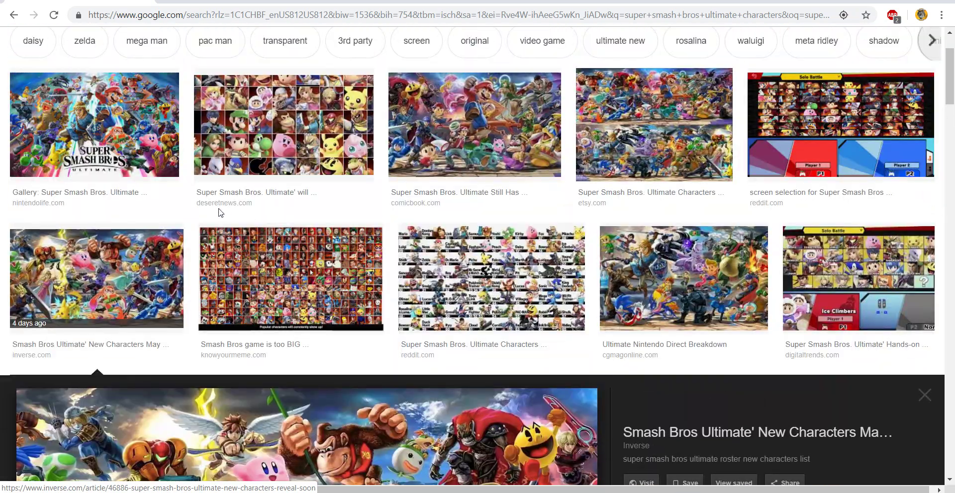
click(94, 129)
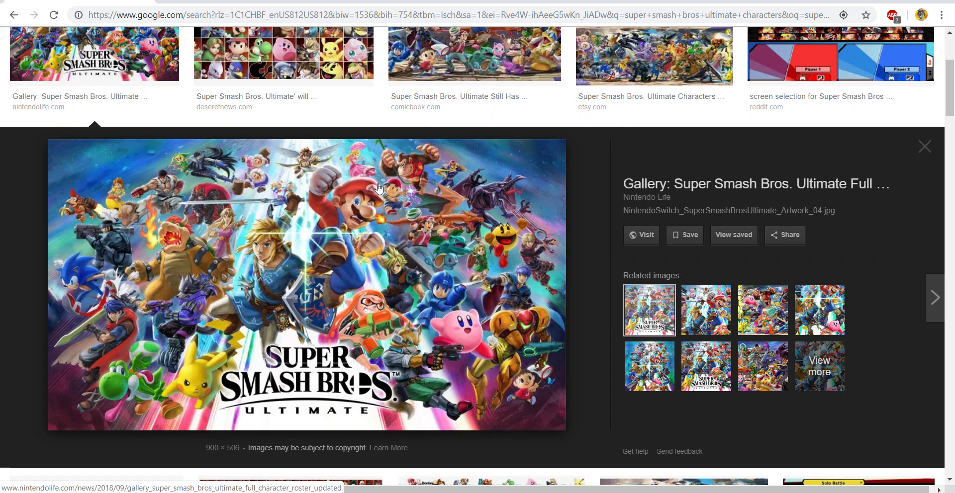
scroll(378, 188, up, 2)
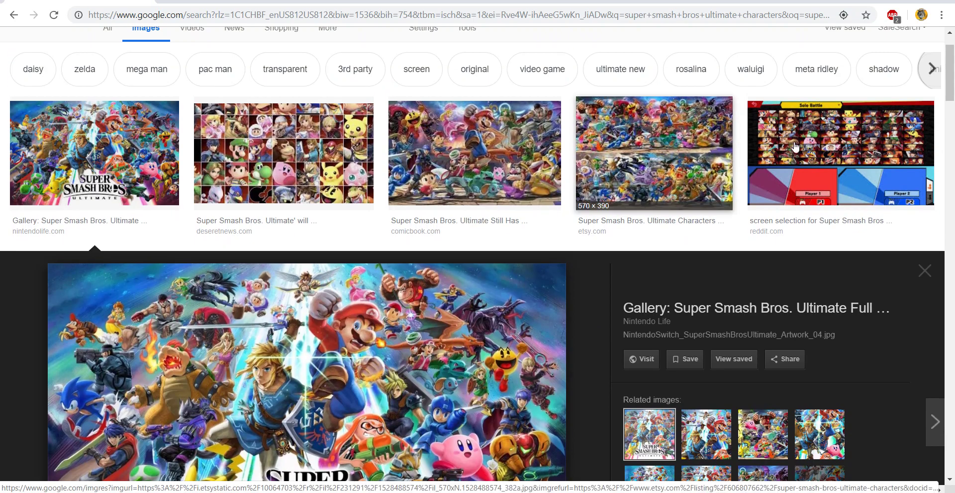
scroll(574, 146, down, 7)
click(685, 205)
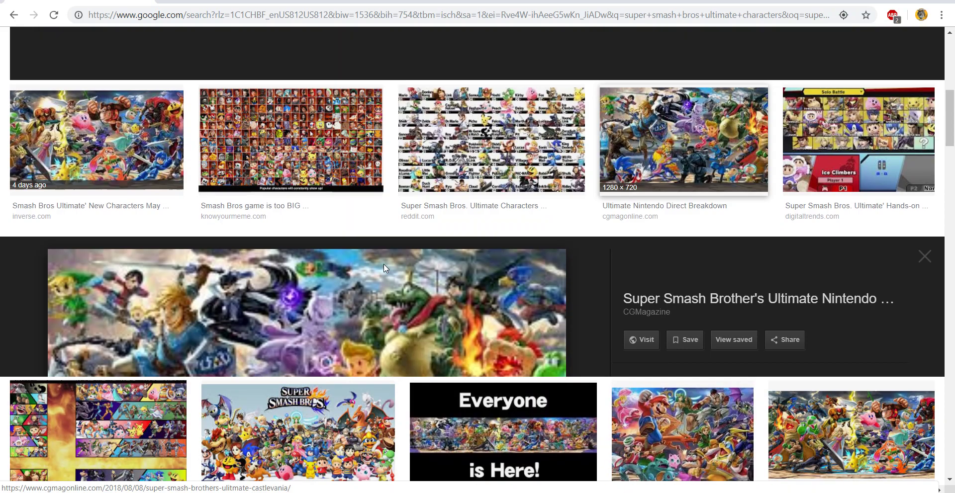
scroll(328, 313, up, 1)
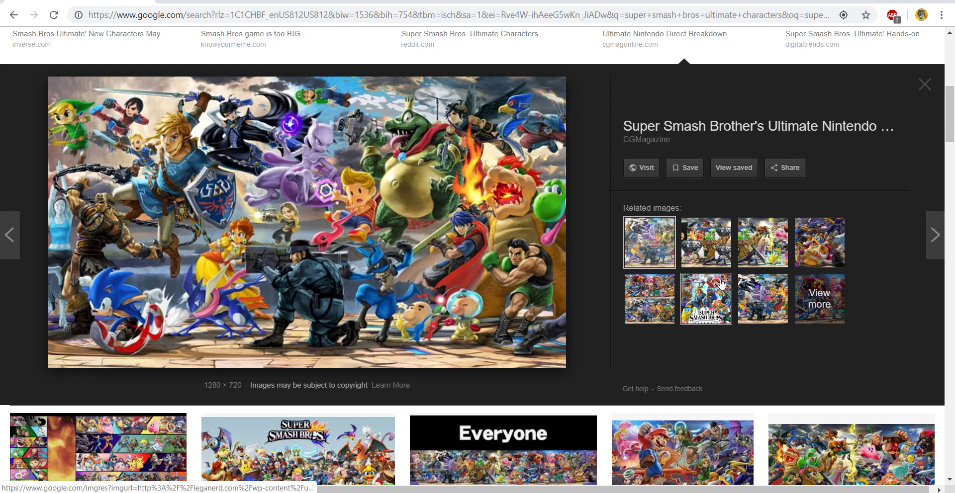
click(668, 285)
click(643, 255)
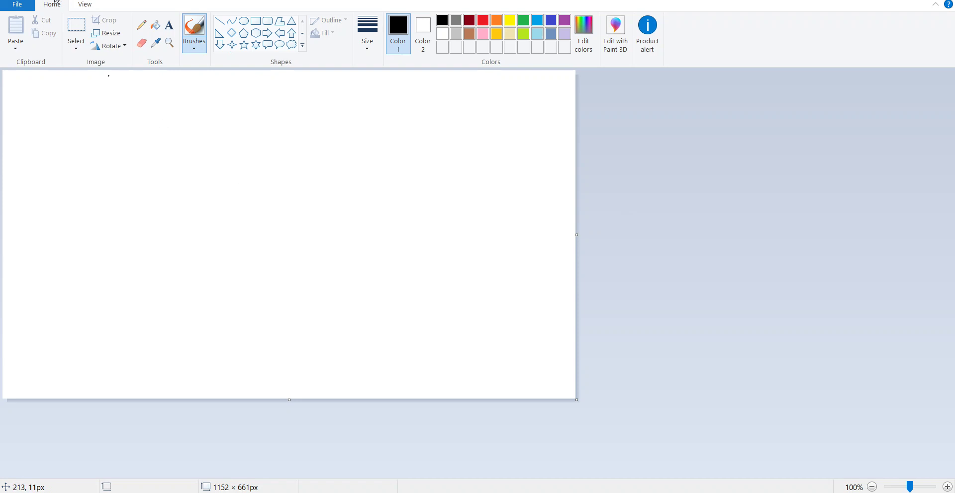
click(368, 44)
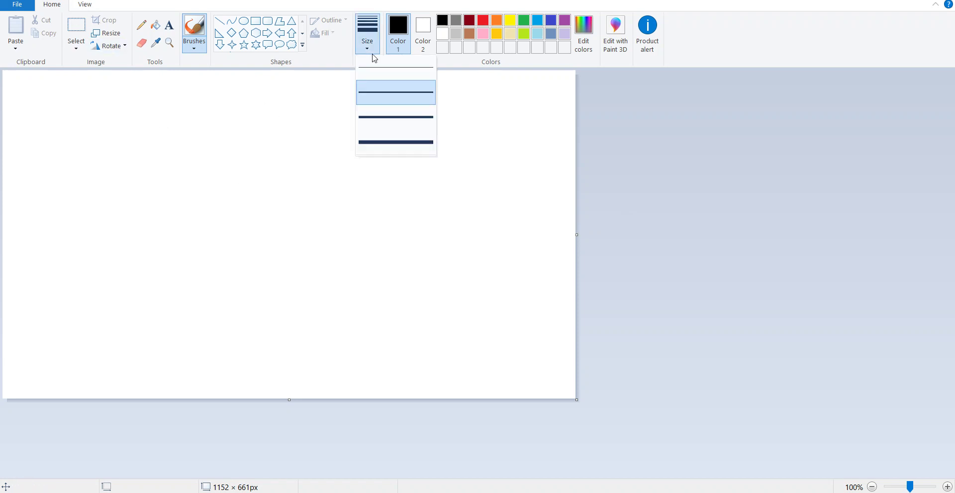
click(373, 55)
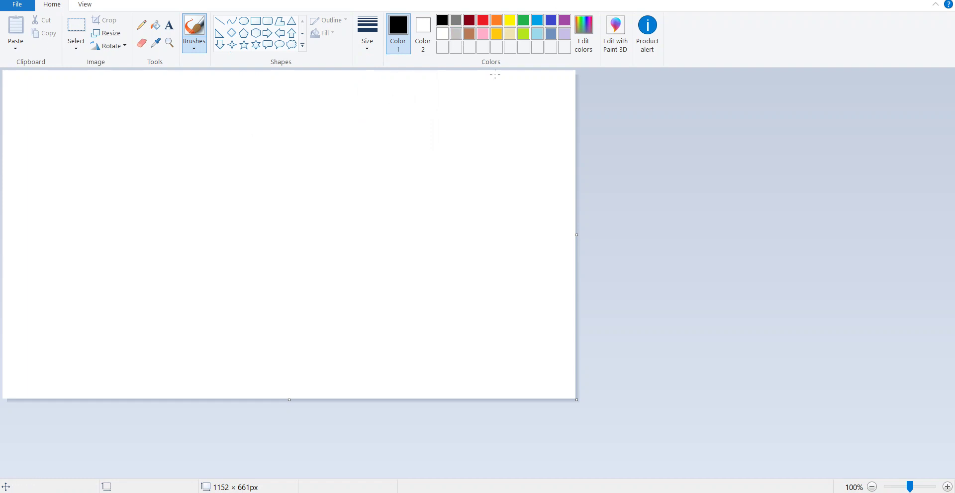
click(423, 30)
click(367, 31)
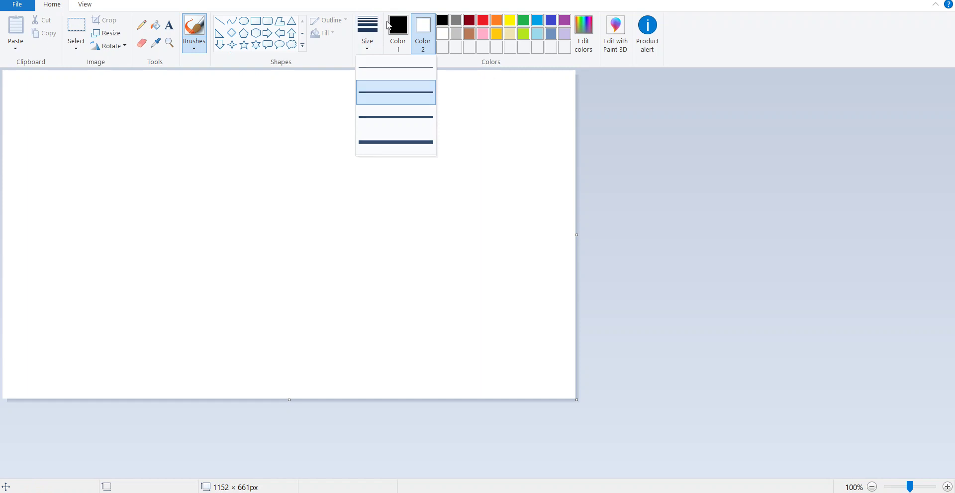
click(391, 27)
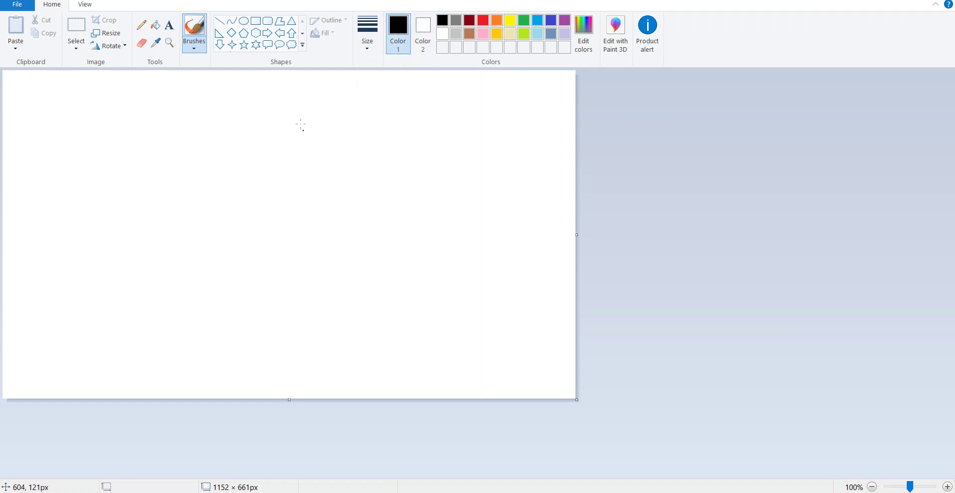
click(367, 37)
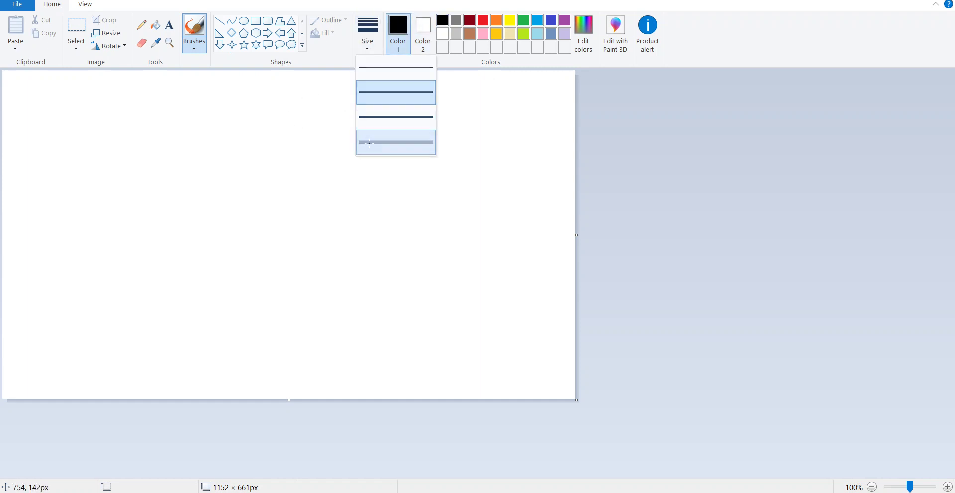
click(394, 142)
click(369, 49)
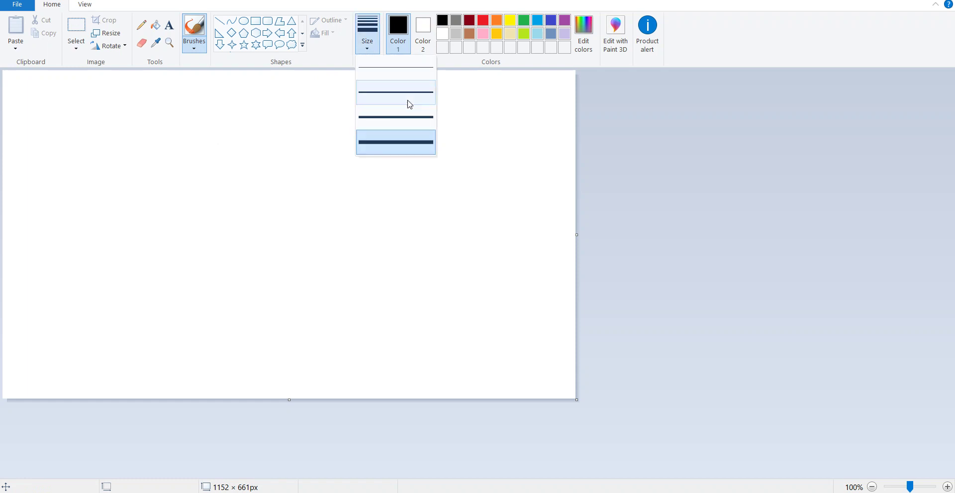
click(285, 162)
scroll(285, 162, up, 1)
scroll(314, 165, down, 1)
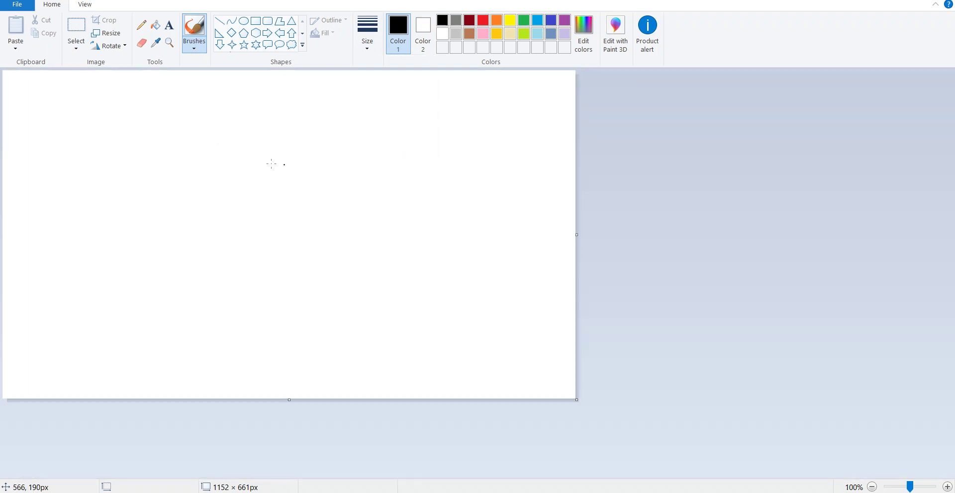
mouse_move(274, 155)
mouse_down()
mouse_move(297, 130)
mouse_move(271, 131)
mouse_move(242, 101)
mouse_move(219, 99)
mouse_up()
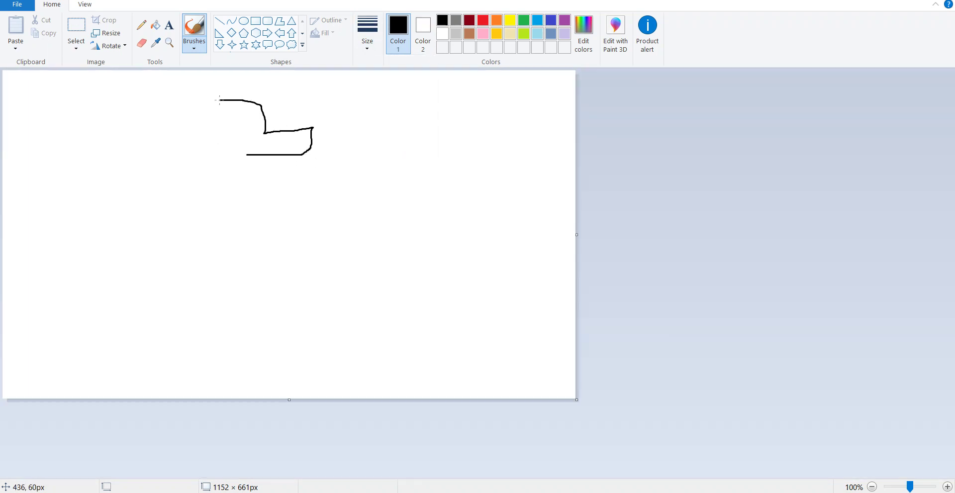
key(ctrl+z)
Step: Draw a rounded, pointed-chin head outline in black with the brush, plus a long bulging nose projecting from its left side
mouse_move(208, 151)
mouse_down()
mouse_move(189, 175)
mouse_move(227, 216)
mouse_move(269, 170)
mouse_move(256, 129)
mouse_move(227, 135)
mouse_move(210, 156)
mouse_up()
scroll(230, 156, up, 2)
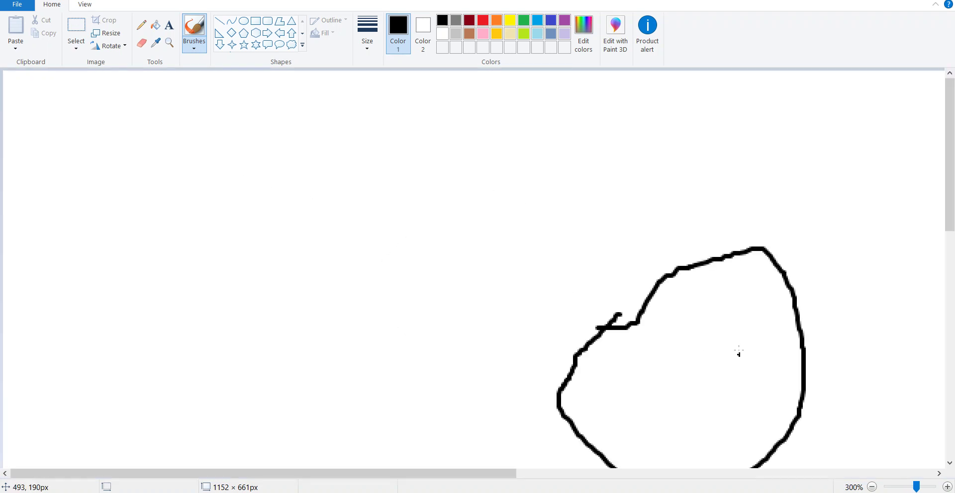
scroll(698, 286, down, 2)
mouse_move(654, 267)
mouse_down()
mouse_move(636, 244)
mouse_move(495, 173)
mouse_move(597, 311)
mouse_move(690, 328)
mouse_up()
Step: Erase the head outline where it crosses the nose, and undo the last two strokes at the nose's lower edge
drag(565, 274, 557, 294)
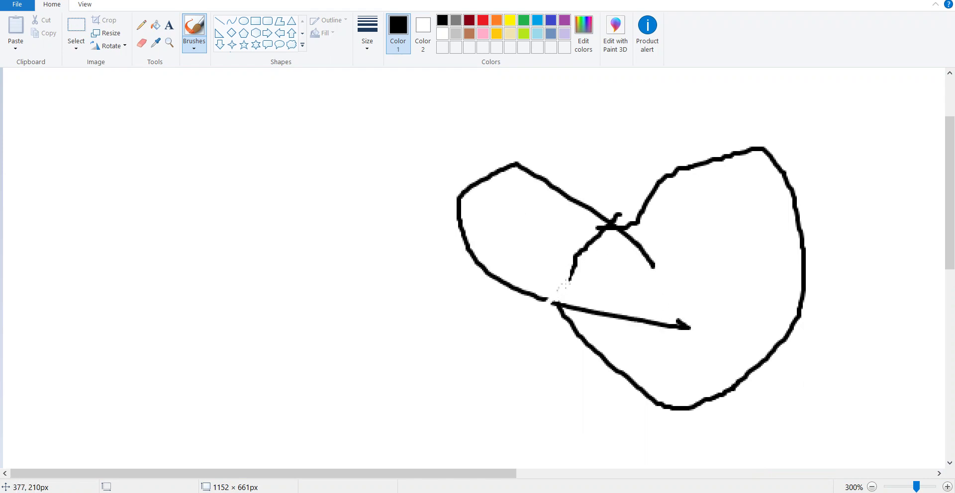
mouse_move(579, 262)
mouse_down()
mouse_move(562, 292)
mouse_move(576, 252)
mouse_move(567, 294)
mouse_move(581, 233)
mouse_move(580, 265)
mouse_move(607, 232)
mouse_move(597, 234)
mouse_move(600, 215)
mouse_move(617, 230)
mouse_up()
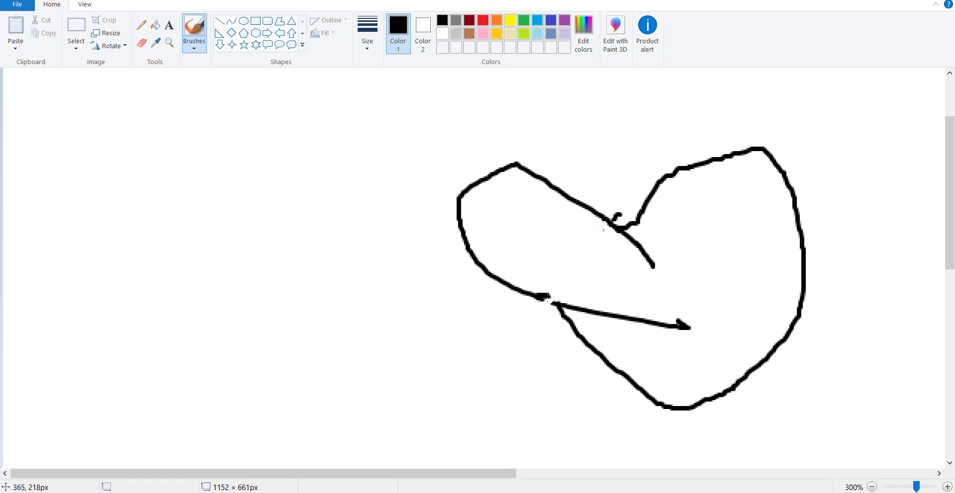
drag(548, 293, 548, 308)
key(ctrl+z)
key(ctrl+z)
Step: Draw a large, wide rounded body outline in black directly beneath the head
scroll(674, 171, down, 2)
scroll(674, 168, down, 3)
scroll(450, 181, up, 1)
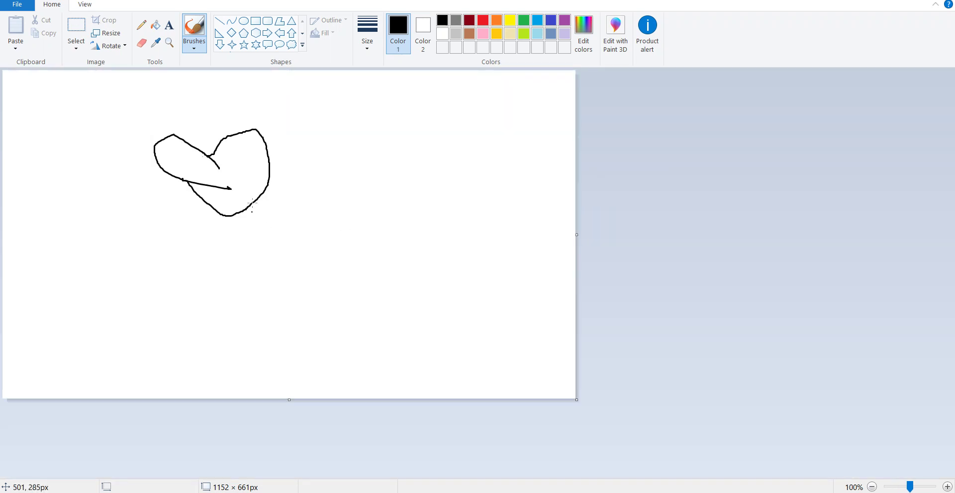
mouse_move(259, 198)
mouse_down()
mouse_move(362, 258)
mouse_move(264, 308)
mouse_move(211, 310)
mouse_move(186, 295)
mouse_move(170, 267)
mouse_move(174, 237)
mouse_move(212, 204)
mouse_up()
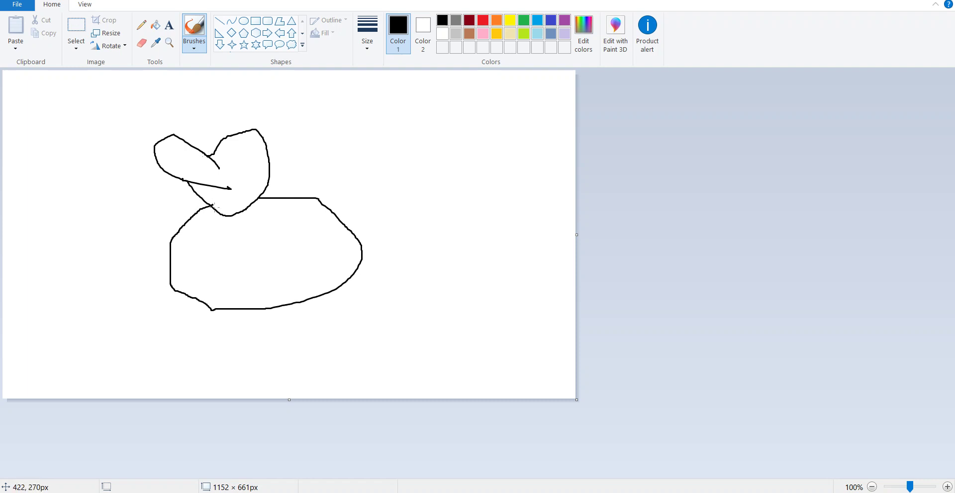
Step: Draw two angry, slanted eyes with pupil dots and extend the line under the nose into a downturned mouth corner
scroll(211, 210, up, 2)
scroll(533, 256, down, 1)
scroll(533, 256, up, 1)
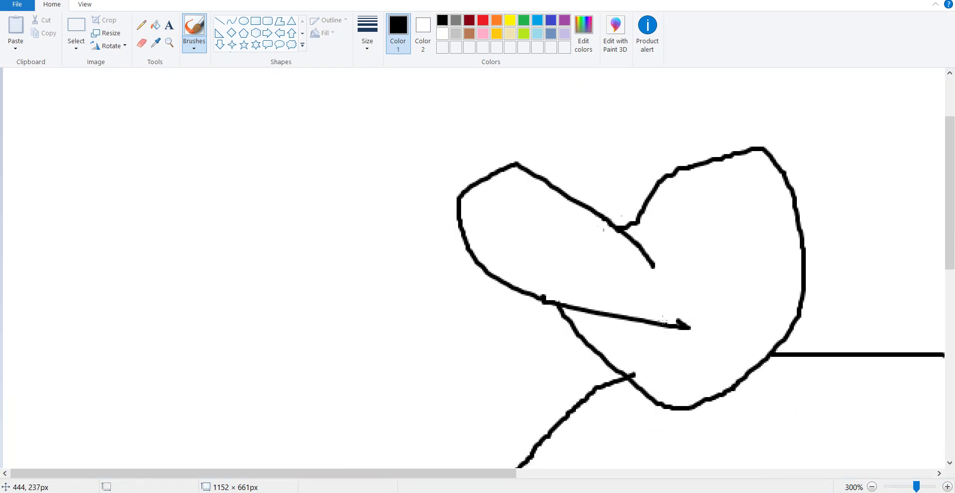
mouse_move(684, 328)
mouse_down()
mouse_move(741, 300)
mouse_move(722, 356)
mouse_move(690, 389)
mouse_move(642, 344)
mouse_move(609, 348)
mouse_up()
key(ctrl+z)
mouse_move(672, 212)
mouse_down()
mouse_move(691, 225)
mouse_move(659, 247)
mouse_move(641, 217)
mouse_move(653, 201)
mouse_move(748, 210)
mouse_move(761, 251)
mouse_move(716, 230)
mouse_up()
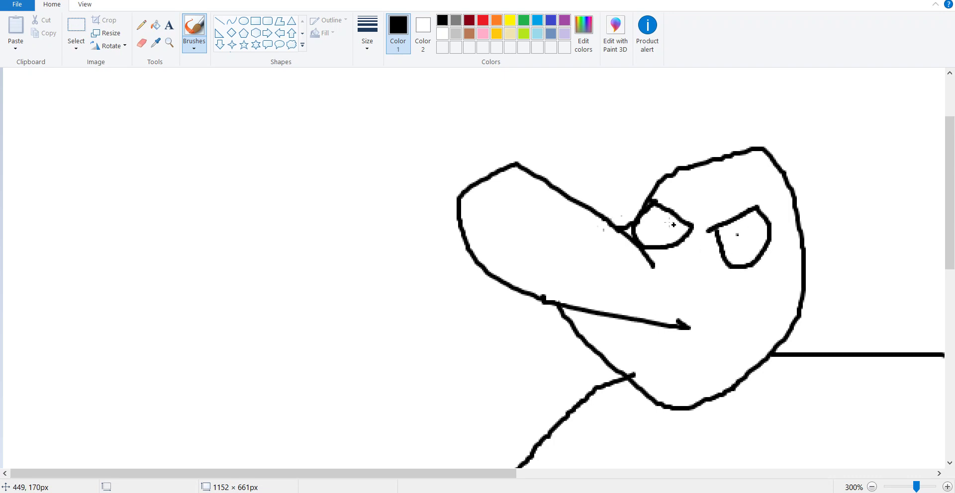
mouse_move(681, 318)
mouse_down()
mouse_move(734, 332)
mouse_move(735, 355)
mouse_move(741, 326)
mouse_up()
Step: Draw a tall rounded hat on top of the head, with a brim reaching out over the nose
scroll(559, 304, down, 5)
scroll(482, 301, up, 4)
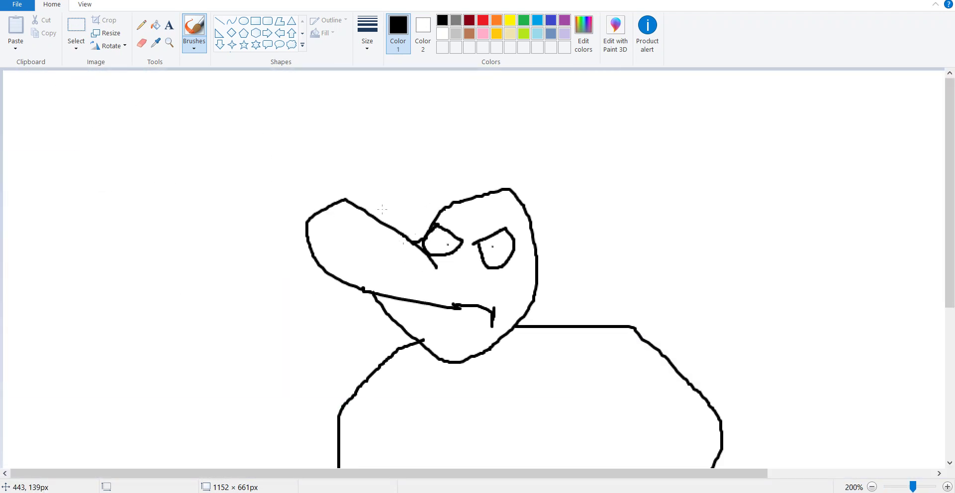
drag(445, 213, 206, 180)
key(ctrl+z)
mouse_move(450, 207)
mouse_down()
mouse_move(396, 207)
mouse_move(368, 189)
mouse_move(427, 194)
mouse_move(439, 90)
mouse_move(464, 81)
mouse_move(531, 105)
mouse_move(535, 156)
mouse_move(524, 194)
mouse_move(502, 190)
mouse_move(506, 213)
mouse_move(512, 193)
mouse_move(516, 201)
mouse_move(488, 186)
mouse_move(499, 189)
mouse_move(495, 196)
mouse_up()
Step: Scribble a thick black slanted stripe across the face between the eyes and the mouth
scroll(497, 188, down, 1)
scroll(497, 187, down, 1)
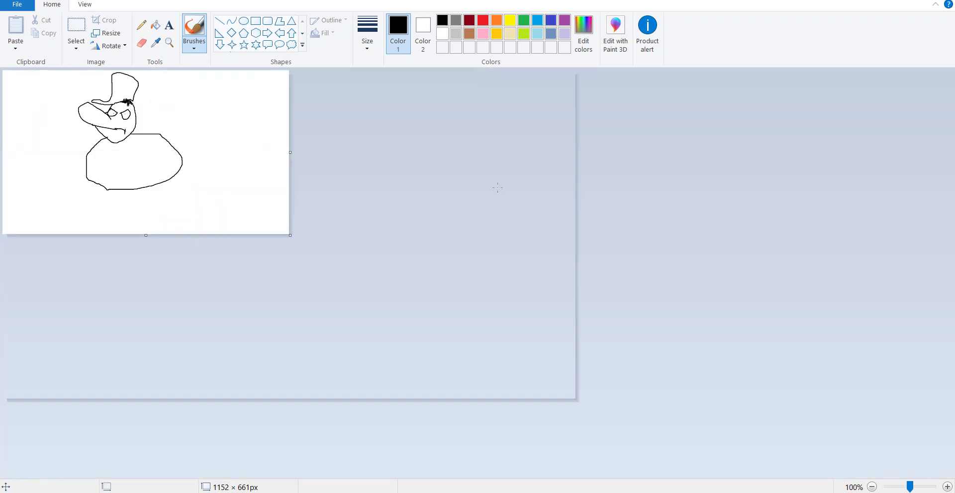
scroll(466, 207, up, 2)
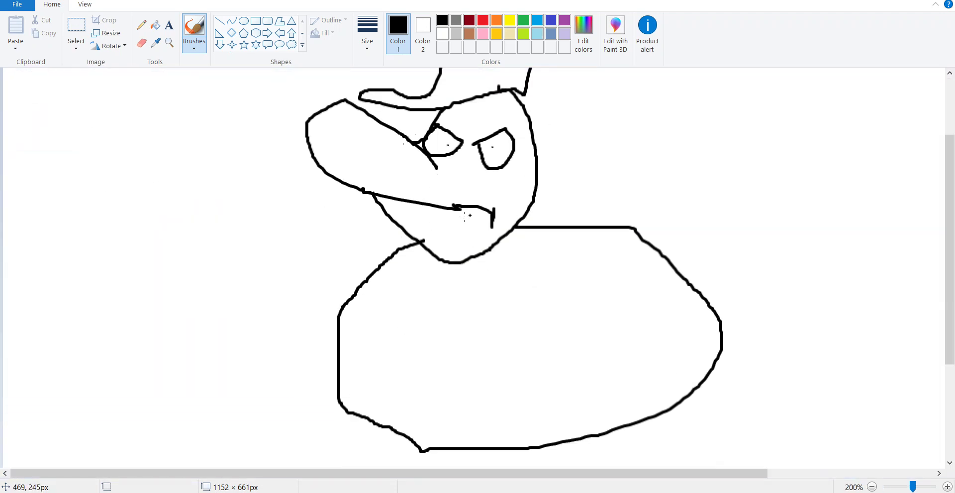
mouse_move(438, 176)
mouse_down()
mouse_move(428, 180)
mouse_move(497, 152)
mouse_move(430, 175)
mouse_move(442, 181)
mouse_up()
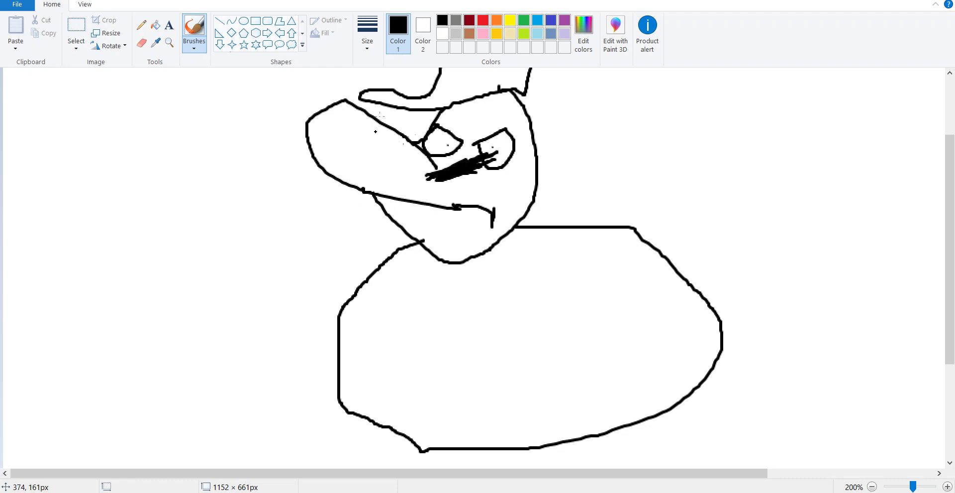
mouse_move(371, 115)
mouse_down()
mouse_move(351, 94)
mouse_move(373, 118)
mouse_move(314, 54)
mouse_move(342, 78)
mouse_move(344, 94)
mouse_move(338, 74)
mouse_move(317, 74)
mouse_move(345, 89)
mouse_move(330, 67)
mouse_move(342, 102)
mouse_up()
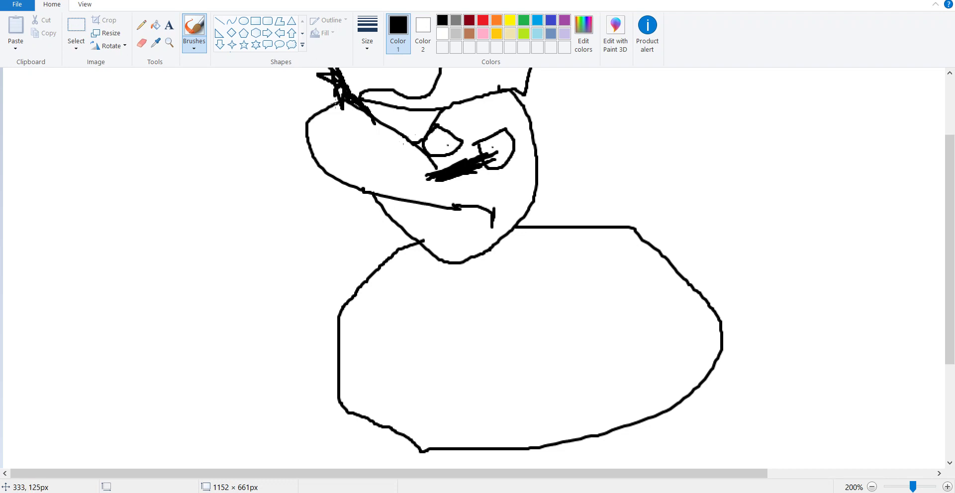
scroll(334, 95, down, 2)
scroll(343, 88, up, 2)
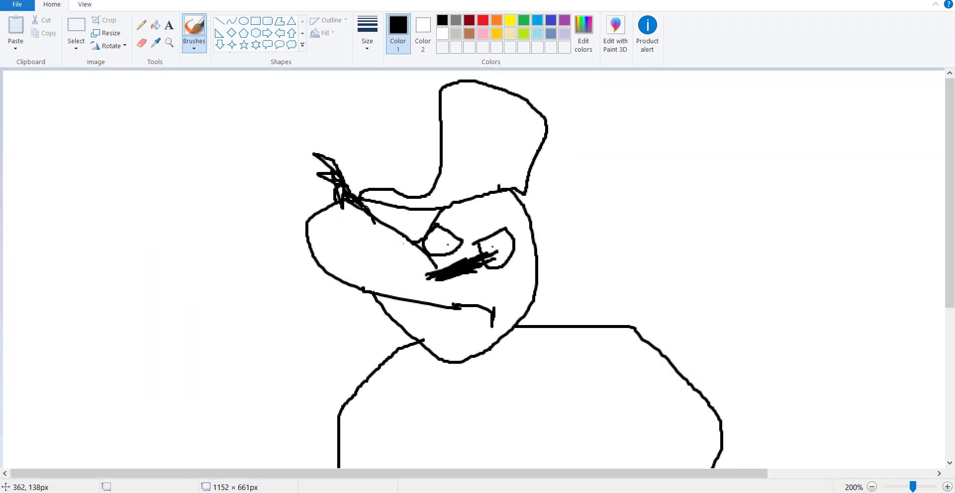
key(ctrl+z)
key(ctrl+z)
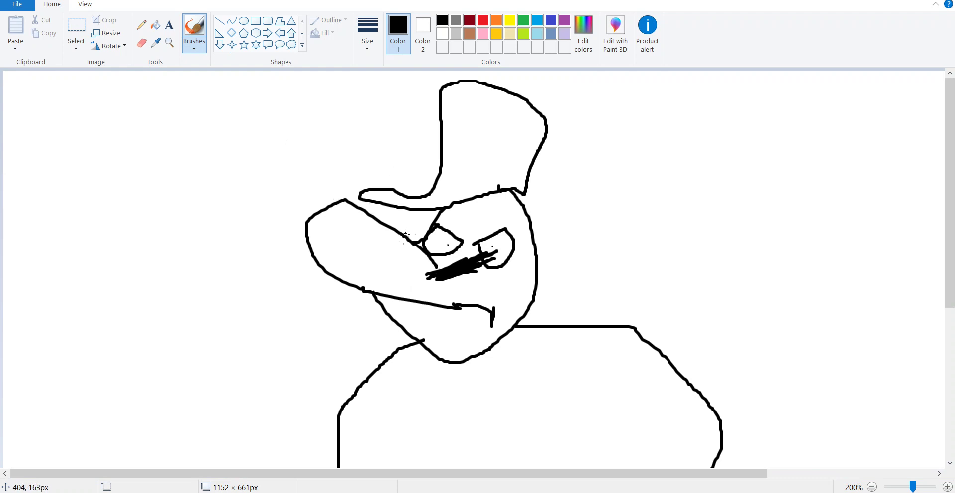
Step: Scribble a short, thick black mark on the nose's upper edge, just in front of the eyes
drag(409, 236, 401, 225)
scroll(400, 227, down, 1)
scroll(400, 227, up, 1)
Step: Draw a four-sided flap hanging below the chin and a small curved patch on each shoulder of the body
scroll(399, 227, down, 4)
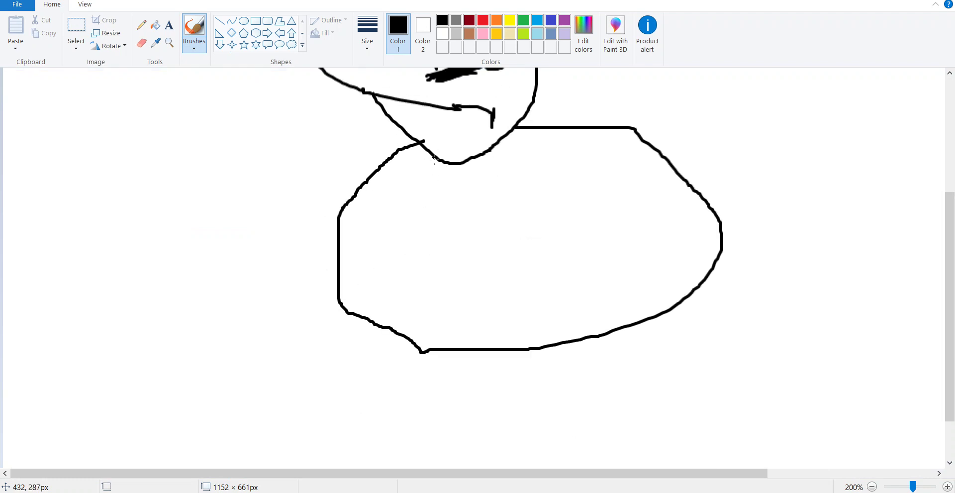
scroll(435, 158, up, 2)
scroll(589, 93, up, 1)
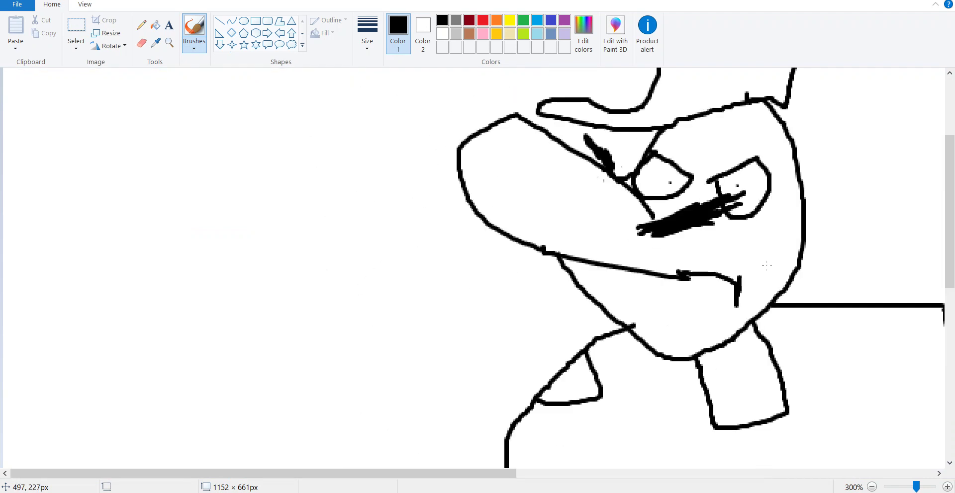
Step: Reshape the eyes under a thick straight brow line across the face, and add short marks to the nose
scroll(587, 448, right, 6)
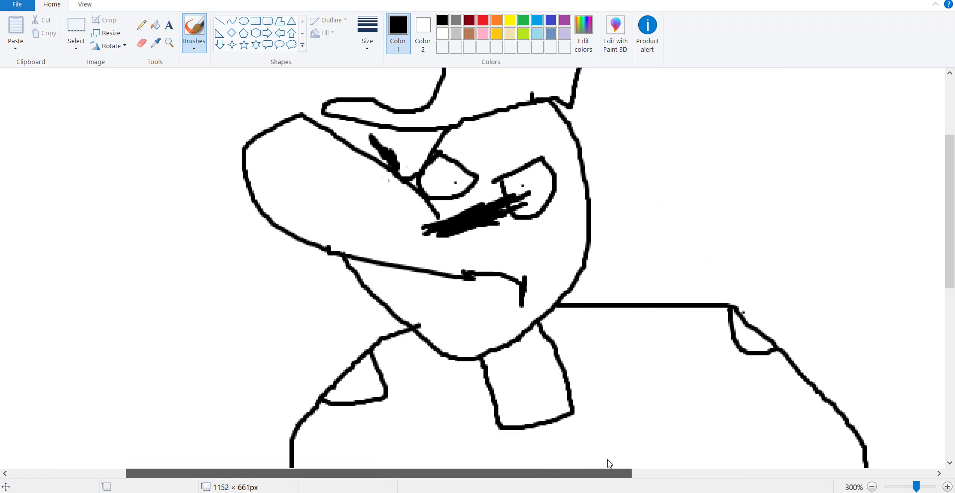
scroll(547, 264, up, 1)
scroll(567, 203, down, 2)
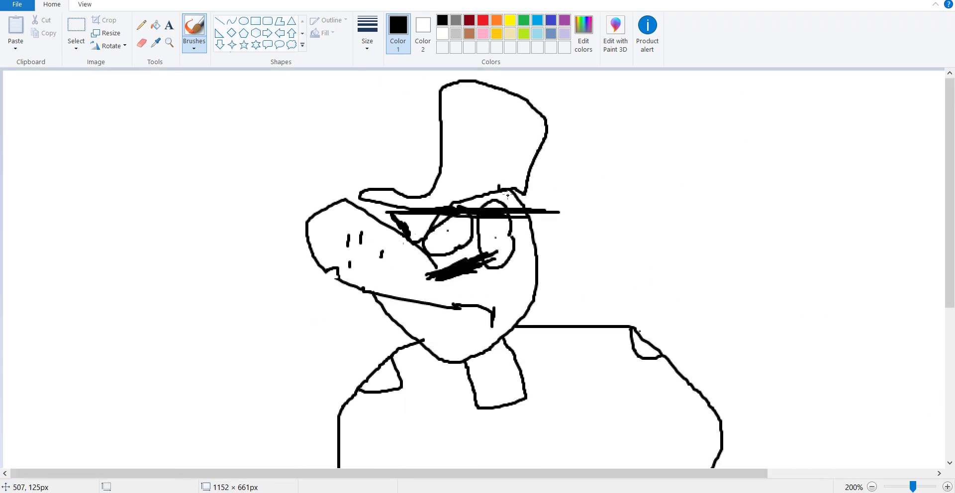
Step: Change the brush color to red for coloring the eyes
scroll(899, 195, up, 2)
scroll(857, 323, up, 1)
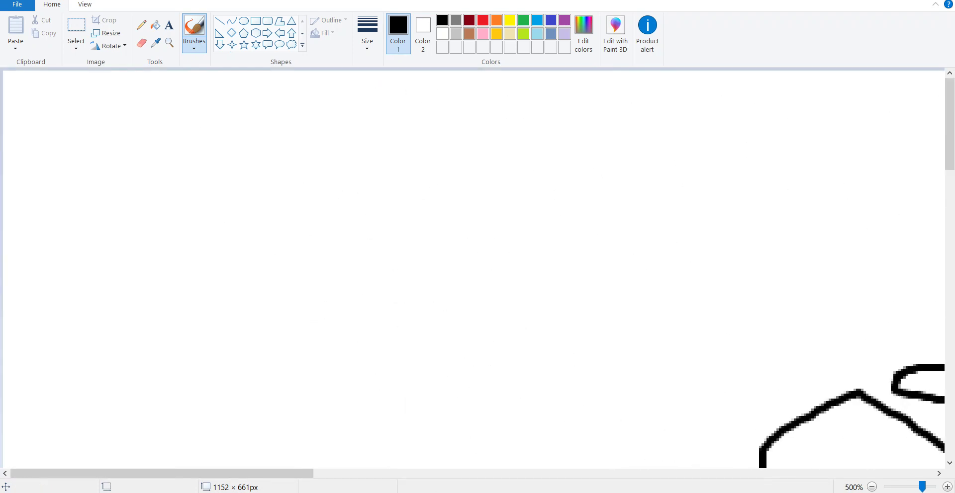
drag(300, 473, 619, 439)
scroll(516, 385, down, 5)
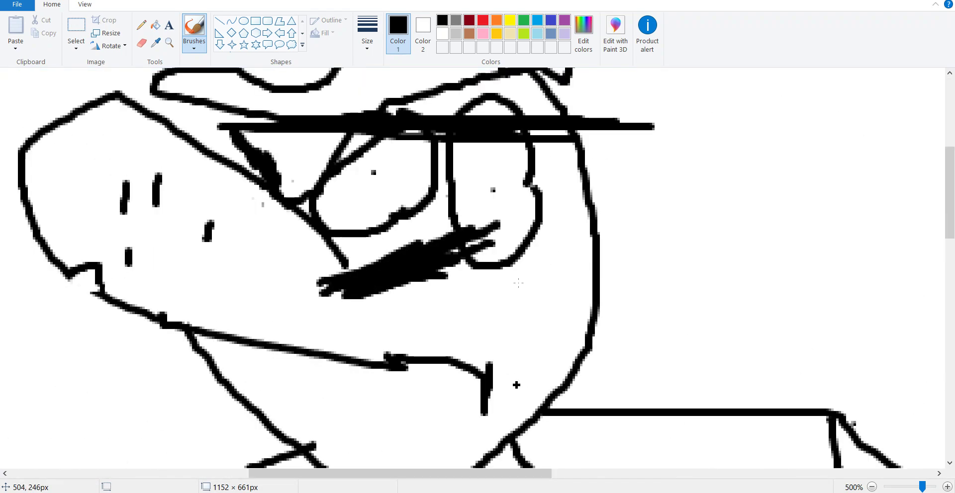
click(481, 23)
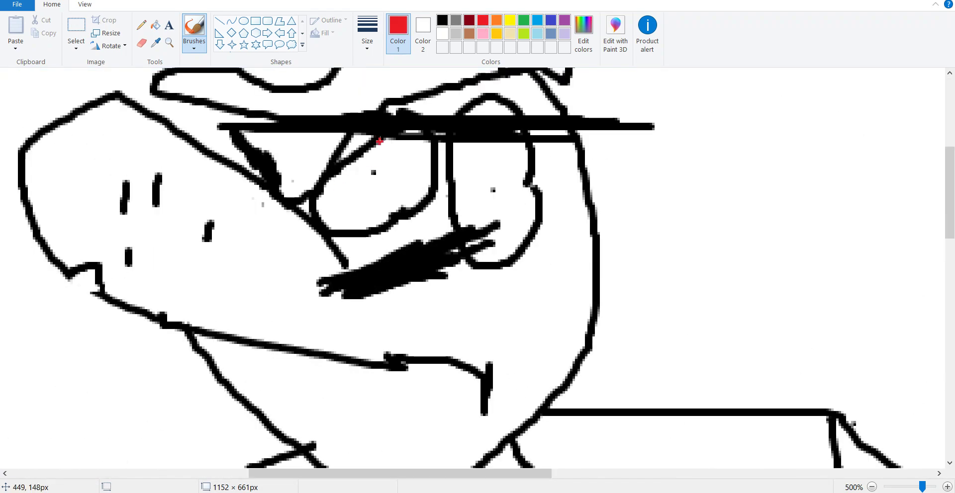
mouse_move(395, 130)
mouse_down()
mouse_move(391, 144)
mouse_move(378, 144)
mouse_move(410, 140)
mouse_move(386, 154)
mouse_move(416, 137)
mouse_move(431, 151)
mouse_move(424, 200)
mouse_move(399, 187)
mouse_move(411, 193)
mouse_move(376, 211)
mouse_move(357, 199)
mouse_up()
key(ctrl+z)
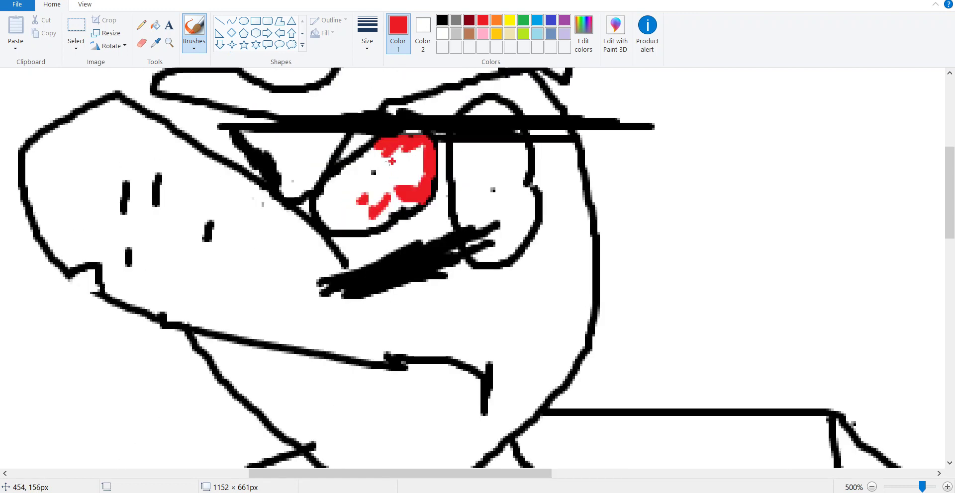
drag(385, 172, 398, 173)
scroll(373, 194, down, 4)
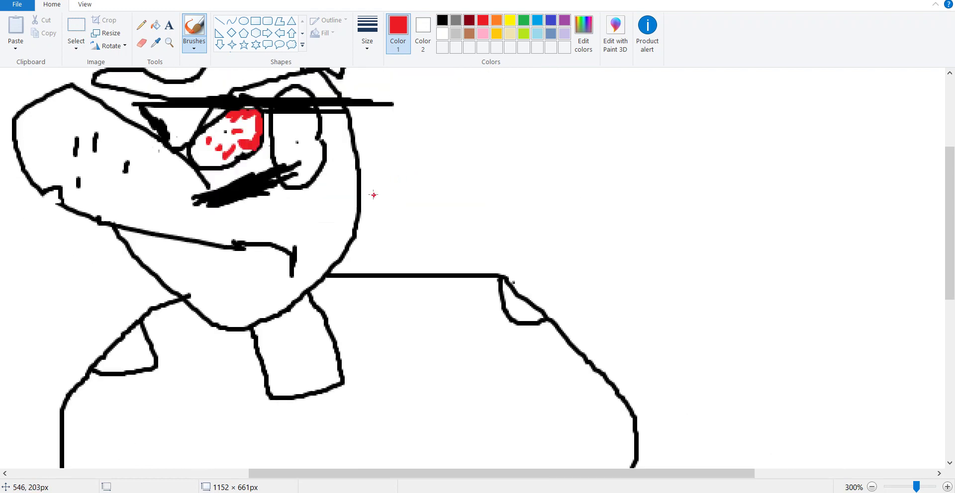
scroll(373, 194, up, 3)
scroll(520, 222, down, 1)
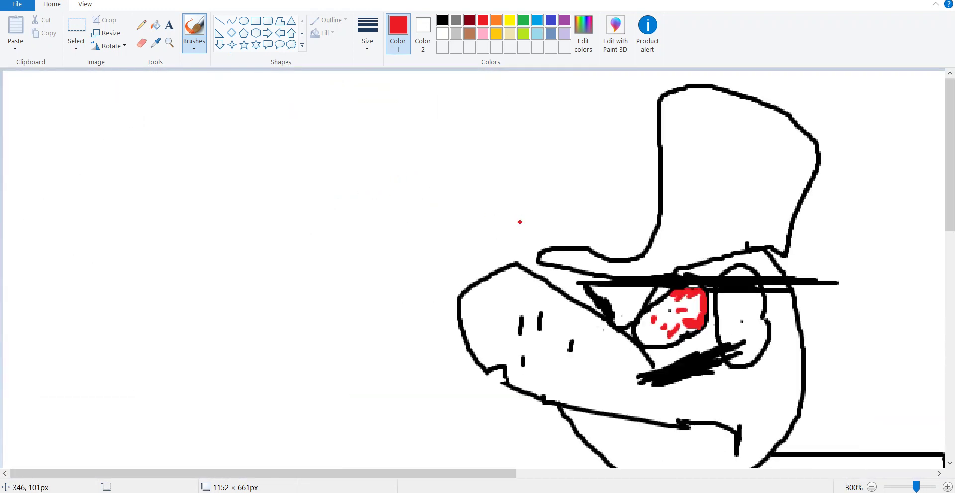
scroll(669, 301, up, 2)
drag(235, 476, 455, 476)
scroll(459, 393, down, 5)
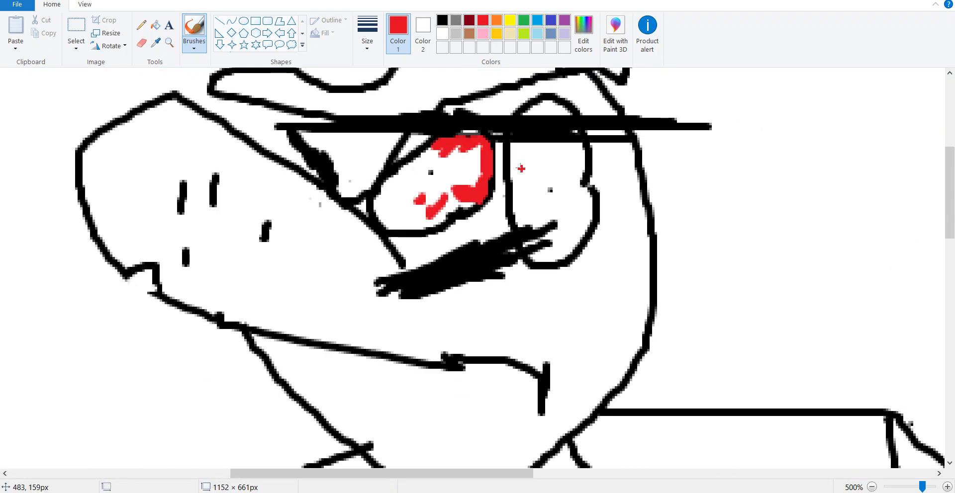
key(ctrl+z)
key(ctrl+z)
key(ctrl+z)
key(ctrl+z)
key(ctrl+z)
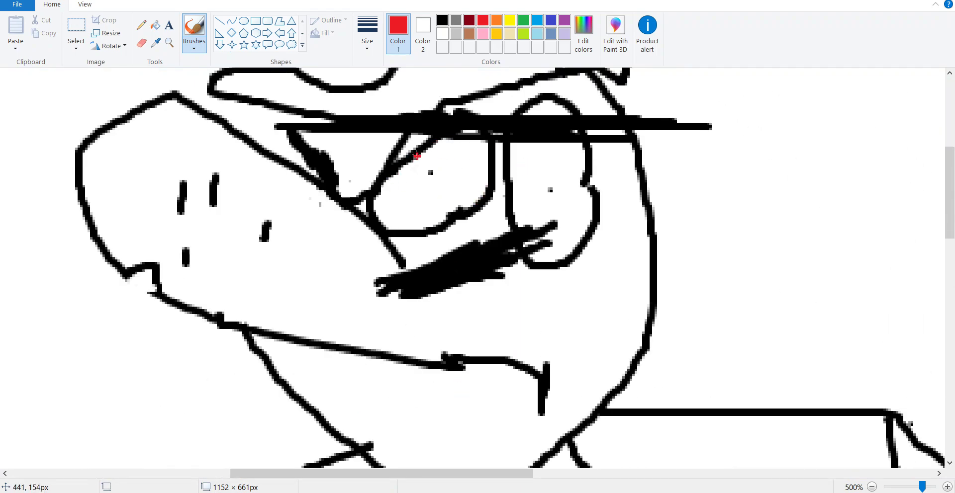
Step: Draw short red bloodshot strokes inside the eye nearer the nose, along its upper and back edges
mouse_move(420, 160)
mouse_down()
mouse_move(445, 143)
mouse_move(486, 146)
mouse_move(485, 194)
mouse_move(470, 202)
mouse_move(464, 191)
mouse_up()
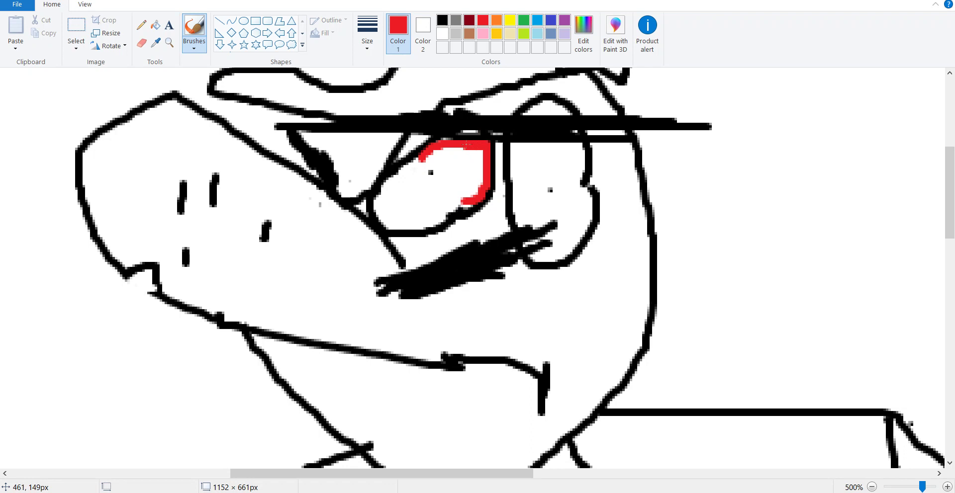
mouse_move(498, 148)
mouse_down()
mouse_move(448, 169)
mouse_move(454, 145)
mouse_move(479, 145)
mouse_move(464, 155)
mouse_move(486, 170)
mouse_move(439, 174)
mouse_move(459, 172)
mouse_move(450, 195)
mouse_up()
key(ctrl+z)
scroll(450, 193, down, 3)
scroll(450, 192, down, 1)
scroll(558, 241, up, 2)
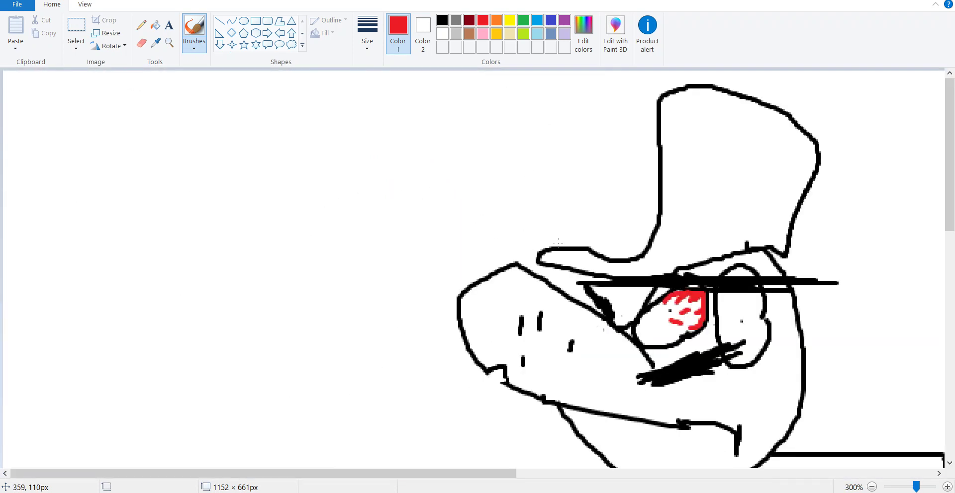
Step: Draw short red bloodshot strokes inside the eye farther from the nose, mostly along its back edge
scroll(579, 391, up, 1)
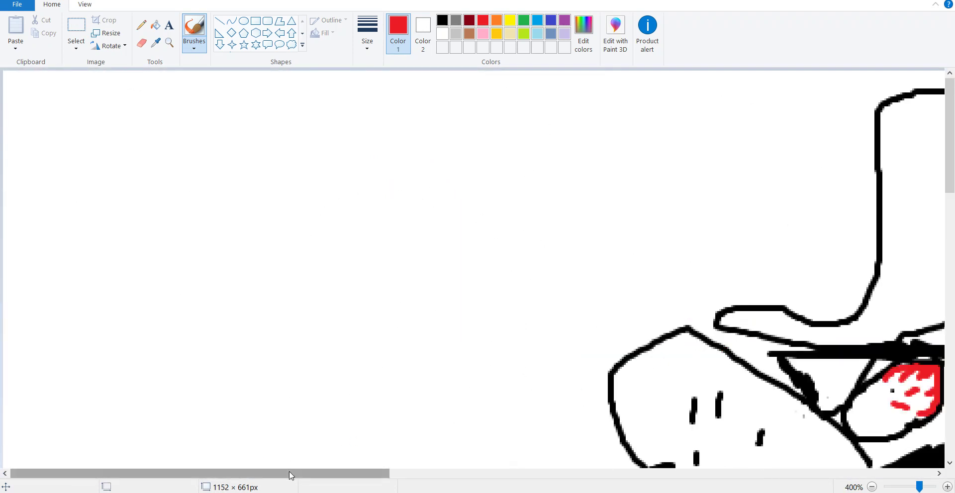
mouse_move(261, 473)
mouse_down()
mouse_move(549, 474)
mouse_move(469, 450)
mouse_up()
key(ctrl+z)
scroll(392, 368, down, 5)
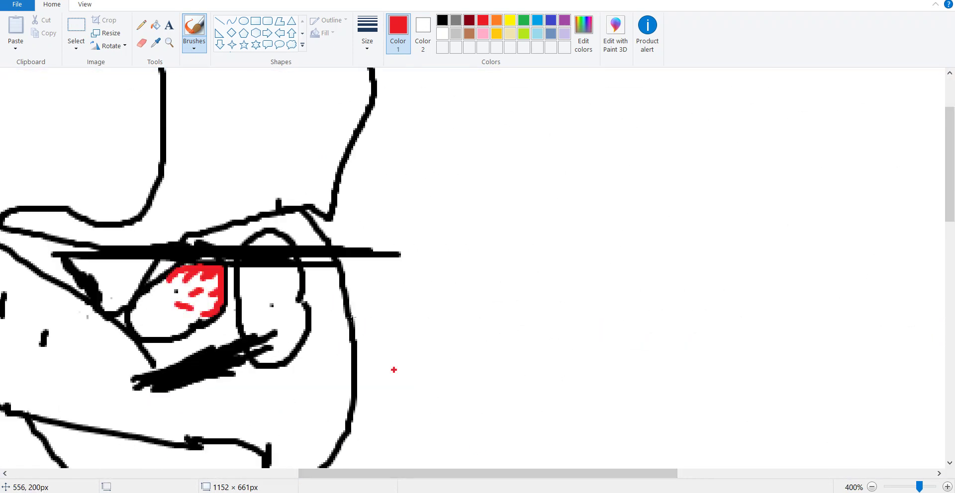
ctrl+scroll(307, 245, up, 1)
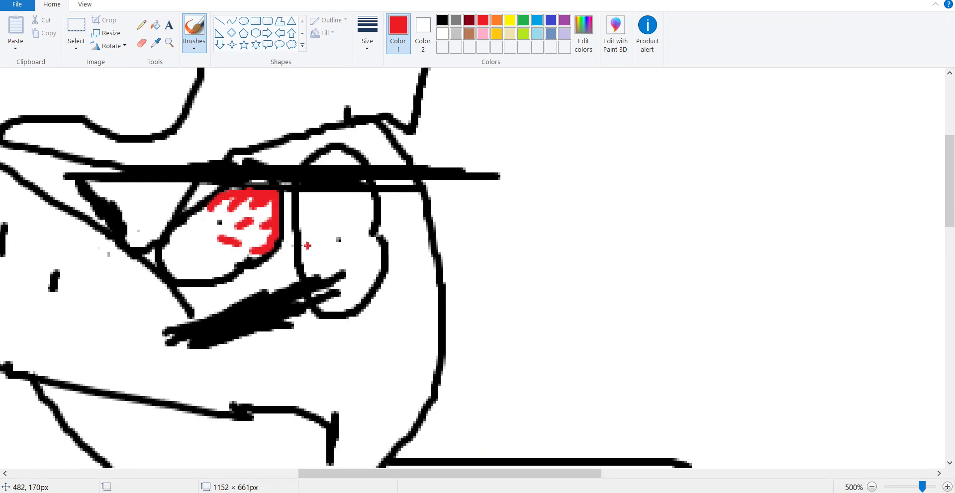
ctrl+scroll(307, 246, down, 1)
scroll(305, 246, down, 2)
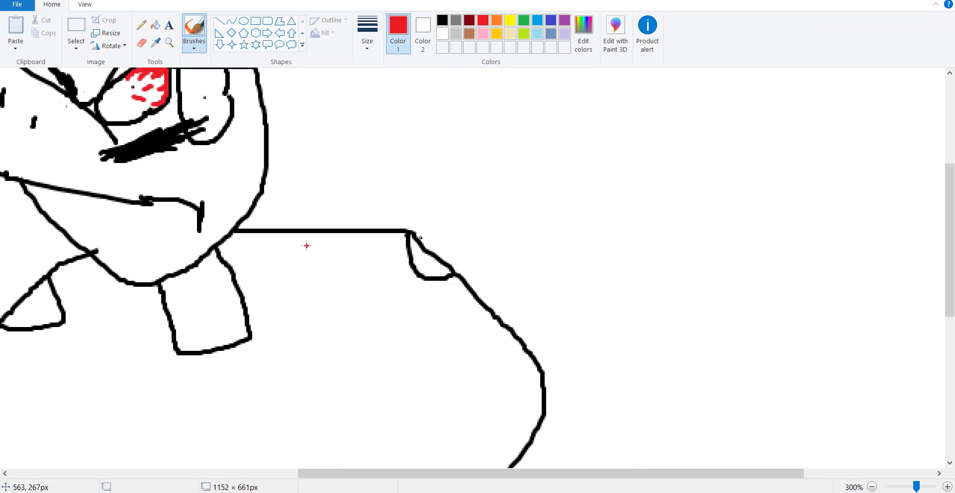
ctrl+scroll(305, 246, up, 1)
scroll(343, 187, up, 3)
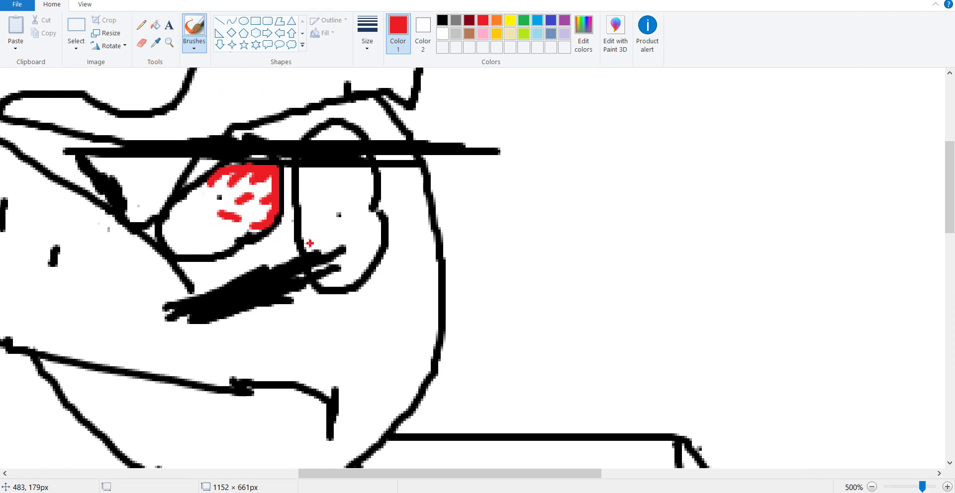
mouse_move(308, 245)
mouse_down()
mouse_move(298, 218)
mouse_move(312, 211)
mouse_up()
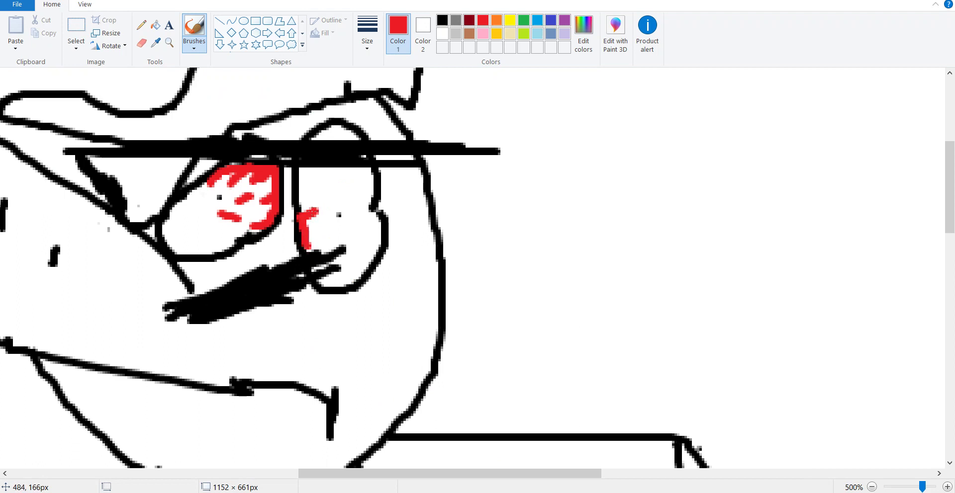
key(ctrl+z)
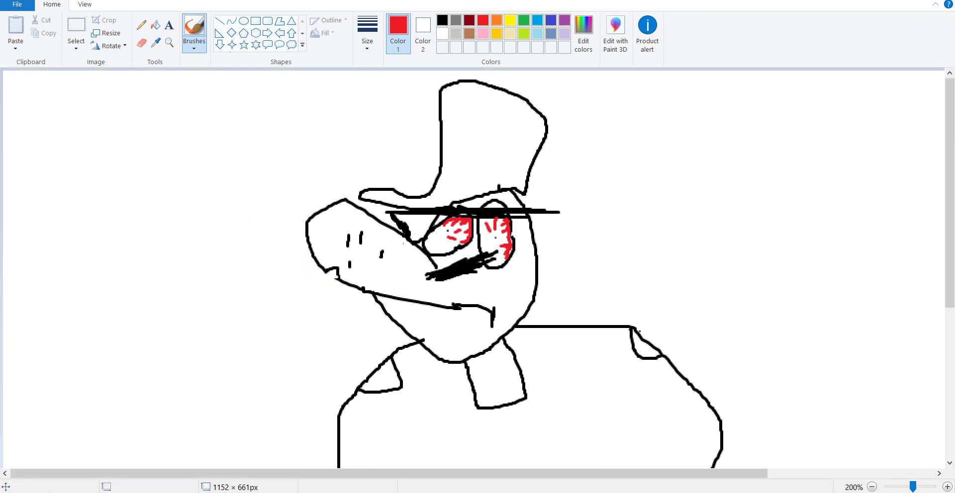
Step: Switch back to black, thicken the mark on the nose's upper edge, and extend the cheek scribble down to the mouth
click(443, 20)
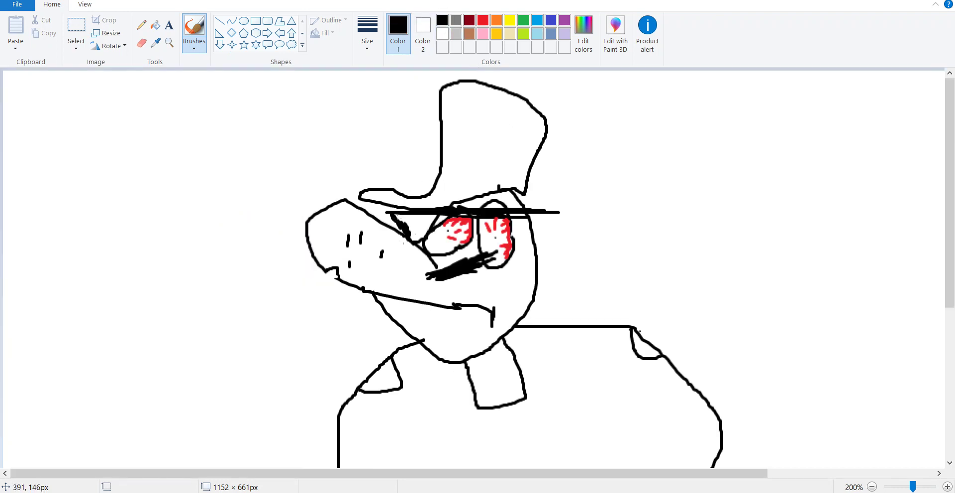
ctrl+scroll(391, 216, up, 1)
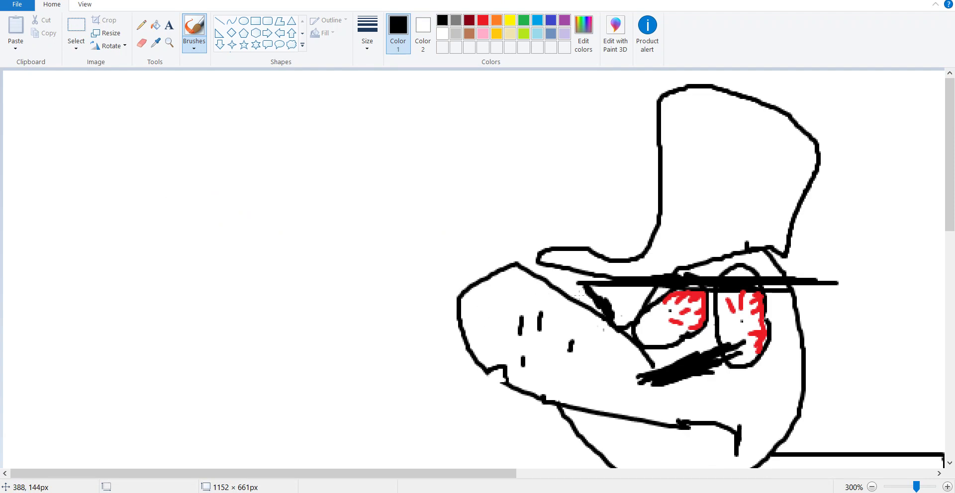
drag(577, 301, 581, 293)
scroll(617, 324, down, 5)
scroll(730, 255, down, 1)
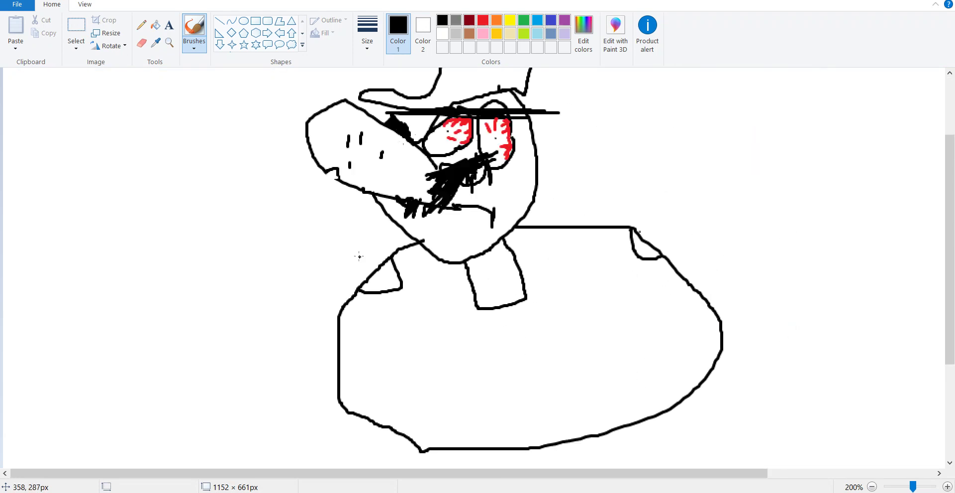
Step: Add short black stubble strokes across the chin below the mouth
mouse_move(441, 240)
mouse_down()
mouse_move(441, 254)
mouse_move(465, 259)
mouse_up()
scroll(449, 217, down, 4)
scroll(437, 264, up, 4)
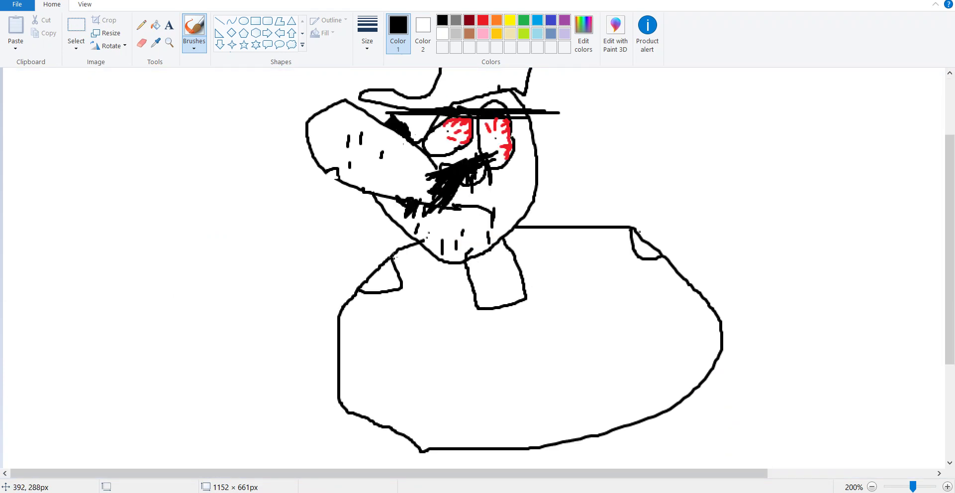
mouse_move(395, 257)
mouse_down()
mouse_move(355, 202)
mouse_move(97, 141)
mouse_move(102, 211)
mouse_move(339, 291)
mouse_up()
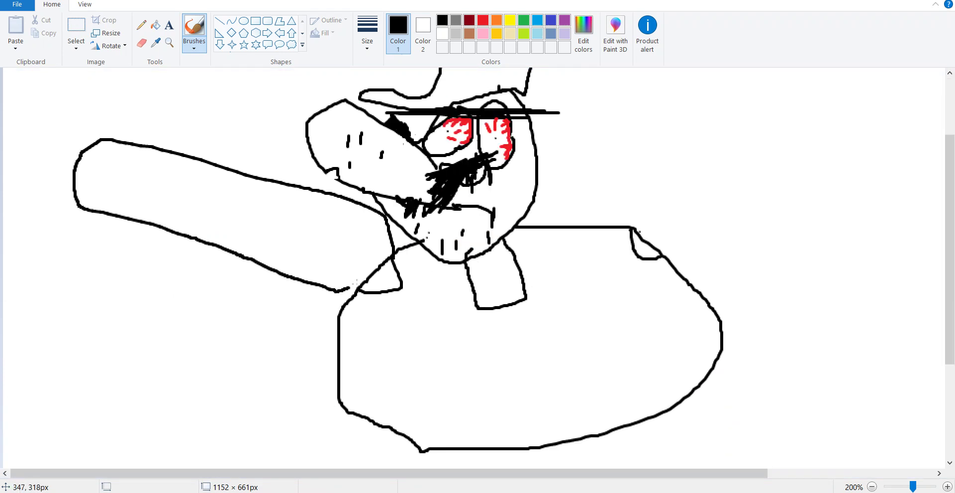
key(ctrl+z)
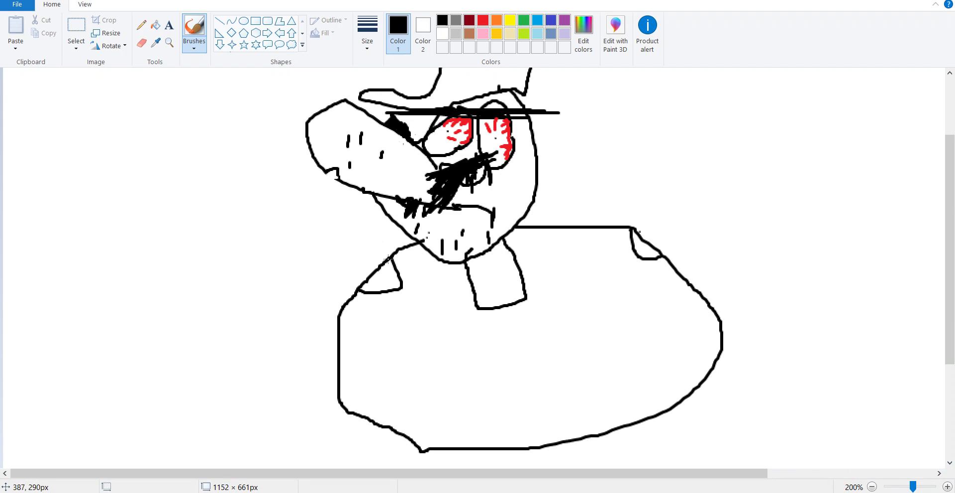
mouse_move(388, 259)
mouse_down()
mouse_move(322, 227)
mouse_move(100, 227)
mouse_move(106, 327)
mouse_move(182, 334)
mouse_move(377, 291)
mouse_up()
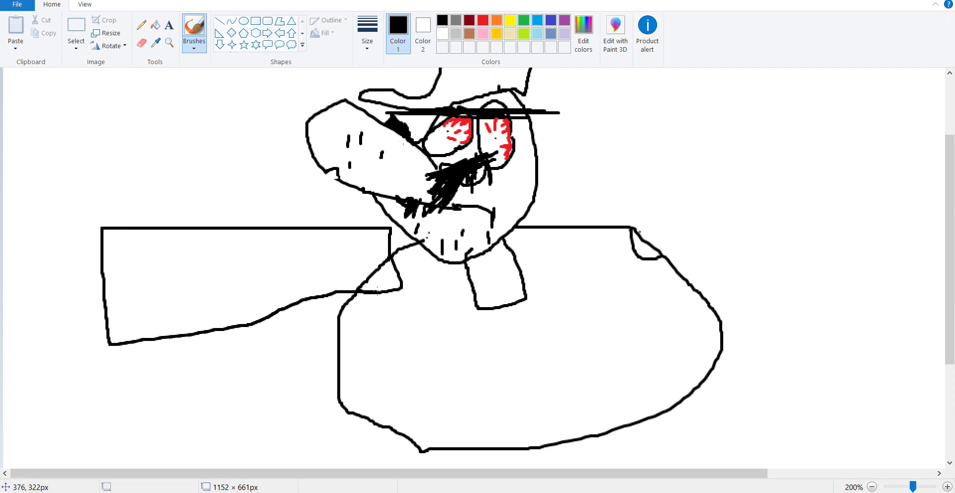
scroll(377, 291, down, 3)
scroll(377, 291, up, 3)
scroll(460, 286, down, 1)
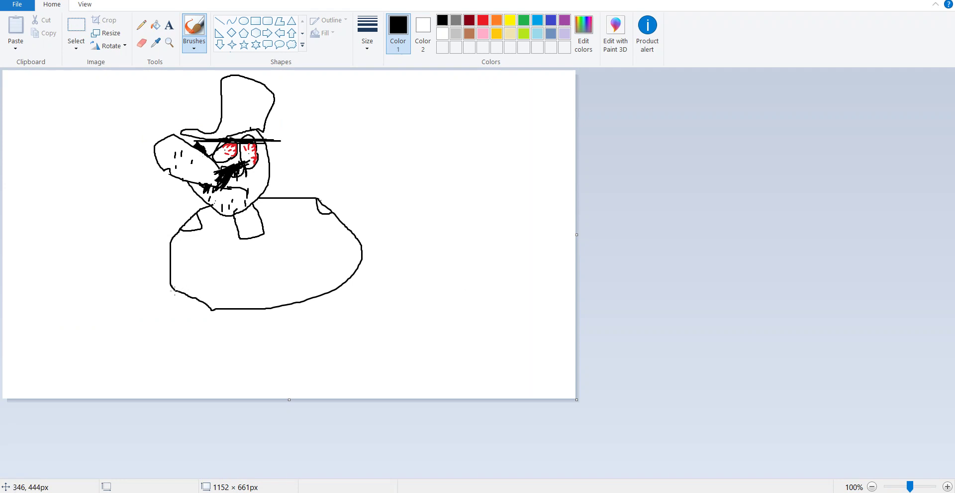
mouse_move(175, 291)
mouse_down()
mouse_move(196, 332)
mouse_move(251, 333)
mouse_move(194, 345)
mouse_move(190, 375)
mouse_move(241, 373)
mouse_move(250, 351)
mouse_up()
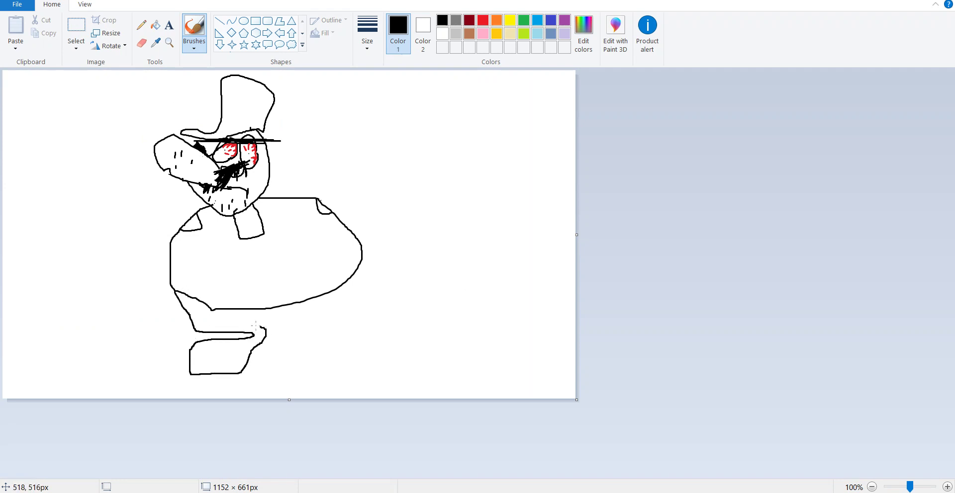
mouse_move(223, 322)
mouse_down()
mouse_move(285, 319)
mouse_move(375, 290)
mouse_move(348, 359)
mouse_move(404, 348)
mouse_move(396, 276)
mouse_move(365, 263)
mouse_up()
key(ctrl+z)
key(ctrl+z)
key(ctrl+z)
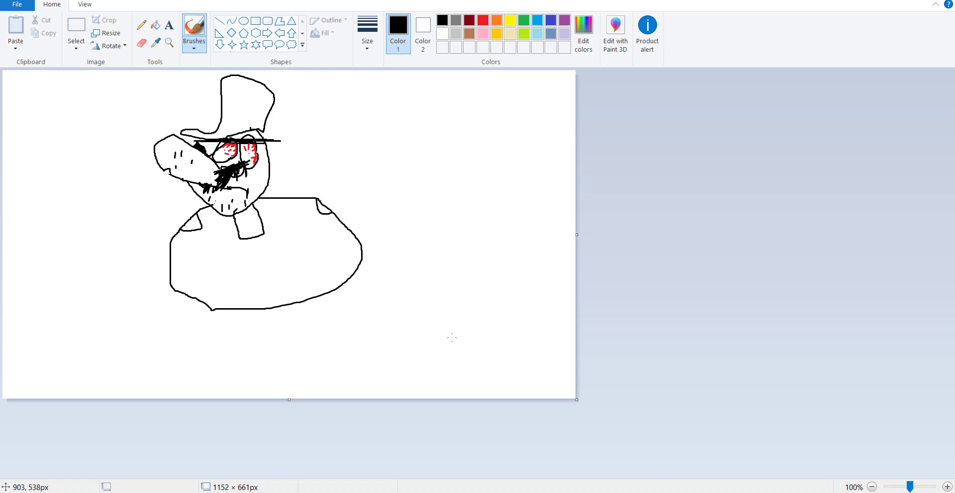
Step: Draw a thick bent arm from the nose-side shoulder, ending in a raised hand with splayed fingers and a scribbled wrist
scroll(217, 145, up, 1)
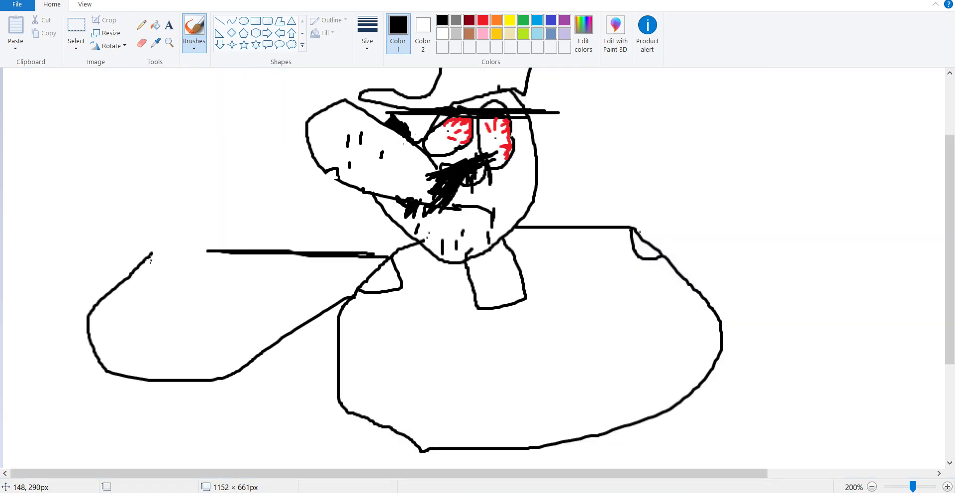
mouse_move(151, 257)
mouse_down()
mouse_move(209, 260)
mouse_move(143, 253)
mouse_move(221, 244)
mouse_move(209, 230)
mouse_move(141, 260)
mouse_move(221, 241)
mouse_move(258, 133)
mouse_move(234, 122)
mouse_move(203, 177)
mouse_move(137, 133)
mouse_move(123, 134)
mouse_move(140, 172)
mouse_move(88, 200)
mouse_move(164, 230)
mouse_move(170, 243)
mouse_move(192, 214)
mouse_move(214, 219)
mouse_move(273, 150)
mouse_up()
scroll(273, 149, down, 2)
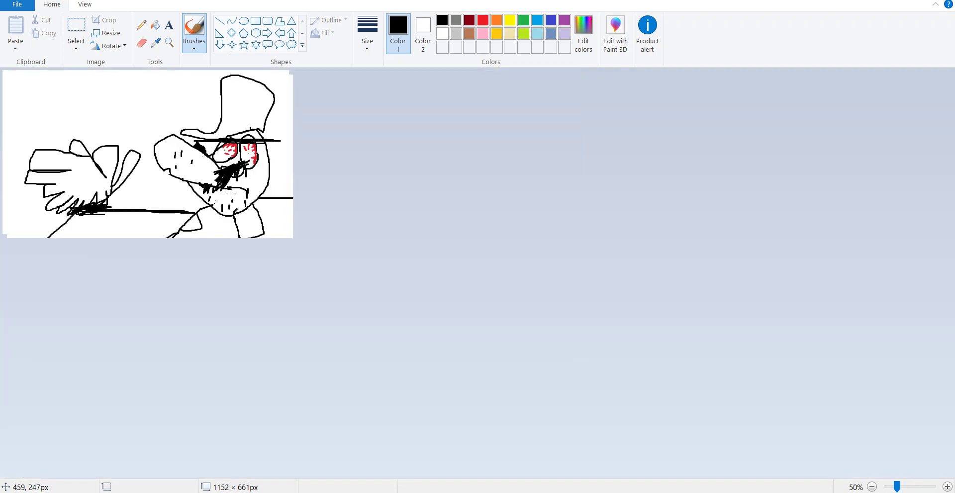
scroll(117, 132, up, 3)
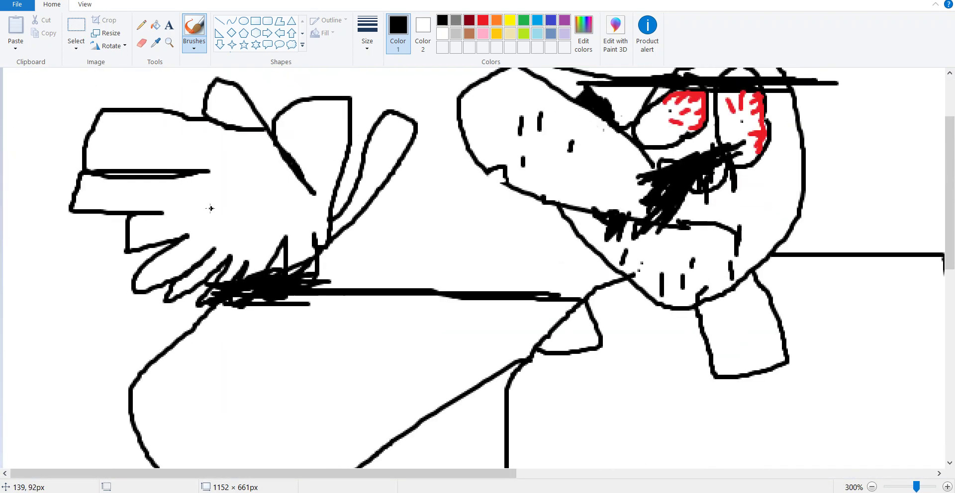
scroll(210, 208, down, 3)
scroll(249, 196, up, 1)
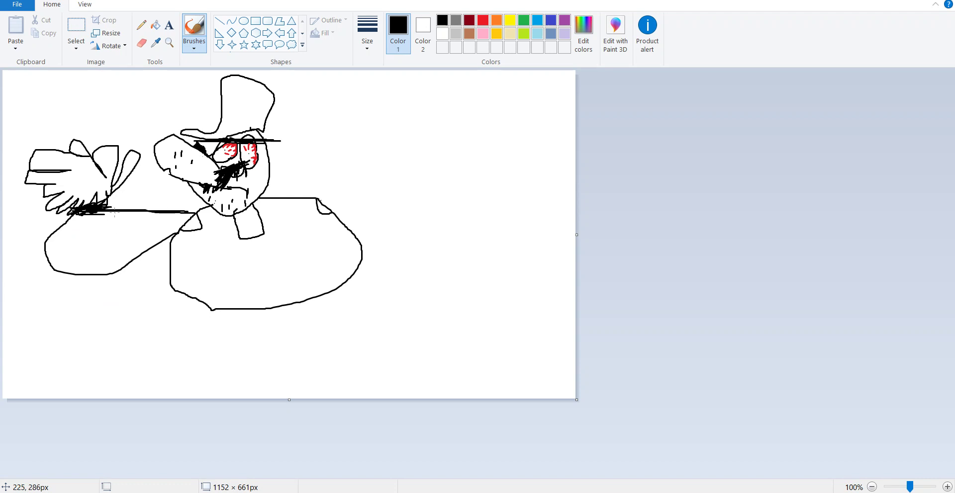
Step: Draw a long winding arm from the opposite shoulder, looping down and back up to a hand with pointed fingers
scroll(161, 220, down, 1)
scroll(167, 219, up, 1)
drag(327, 197, 450, 169)
key(ctrl+z)
mouse_move(318, 198)
mouse_down()
mouse_move(378, 141)
mouse_move(436, 238)
mouse_move(450, 294)
mouse_move(463, 216)
mouse_move(496, 218)
mouse_move(522, 240)
mouse_move(514, 260)
mouse_move(472, 265)
mouse_move(451, 224)
mouse_move(472, 225)
mouse_up()
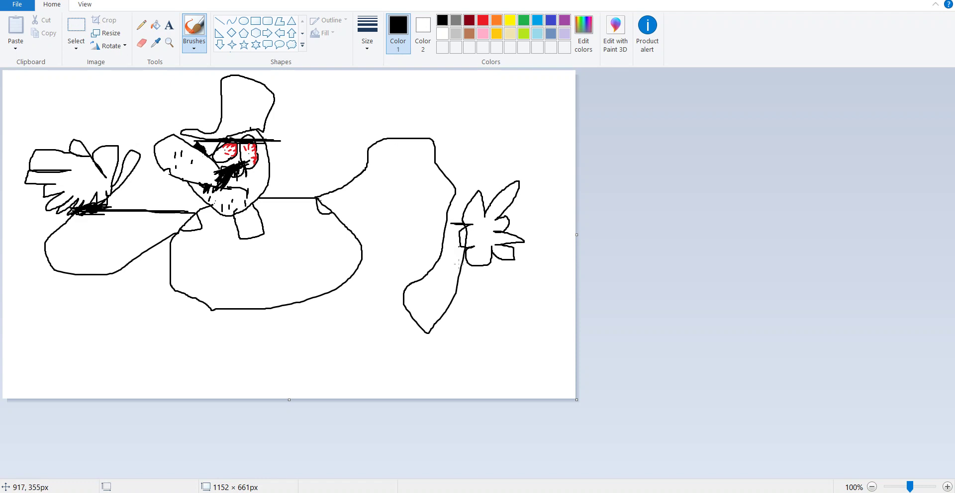
mouse_move(488, 264)
mouse_down()
mouse_move(435, 384)
mouse_move(381, 355)
mouse_move(401, 255)
mouse_move(422, 224)
mouse_move(413, 171)
mouse_move(346, 208)
mouse_up()
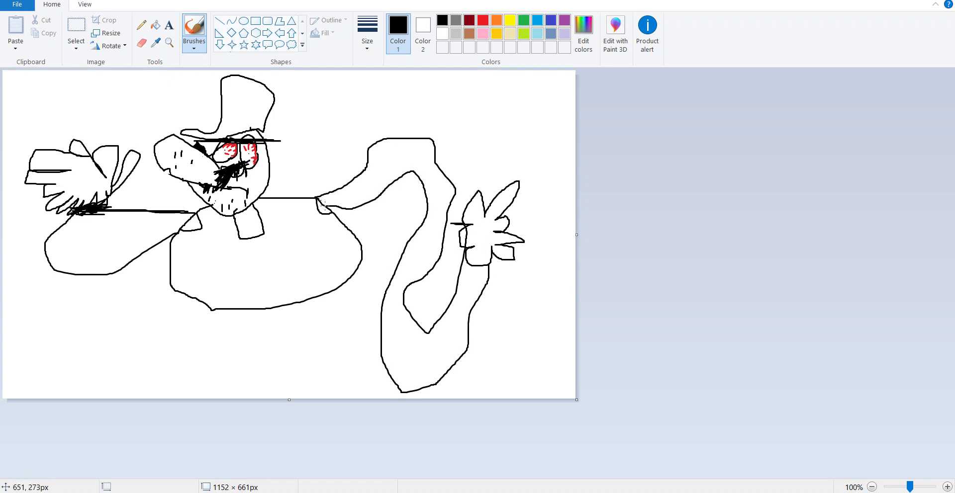
Step: Outline a curved lower-body band beneath the torso and draw two thin legs hanging from it
drag(362, 255, 331, 319)
drag(170, 285, 235, 327)
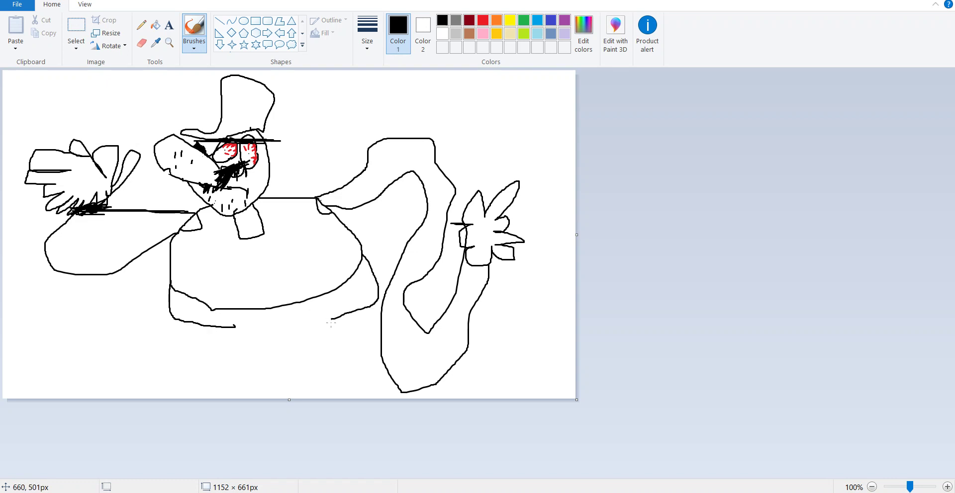
mouse_move(330, 320)
mouse_down()
mouse_move(349, 387)
mouse_move(316, 325)
mouse_move(264, 326)
mouse_move(254, 333)
mouse_move(261, 396)
mouse_move(250, 386)
mouse_move(233, 324)
mouse_up()
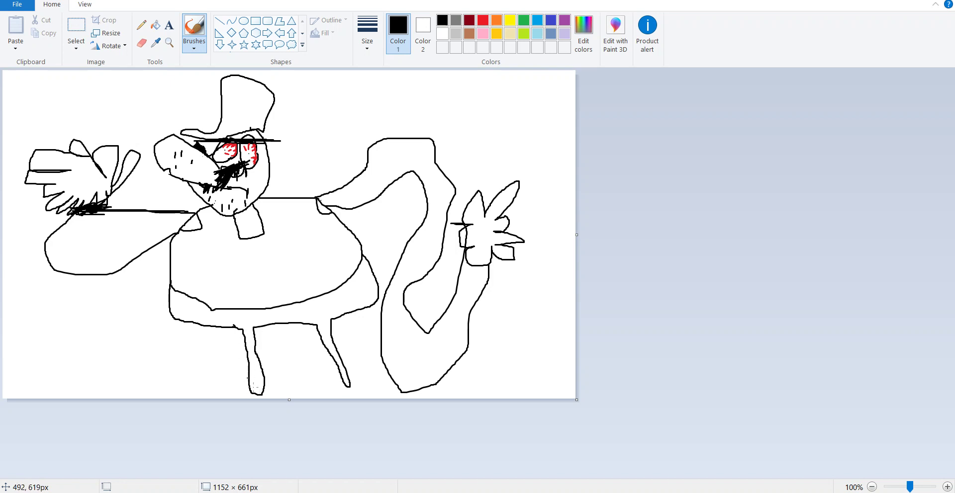
Step: Add short black foot strokes at the ends of both legs
mouse_move(246, 393)
mouse_down()
mouse_move(182, 377)
mouse_move(168, 384)
mouse_move(206, 349)
mouse_move(249, 359)
mouse_move(248, 375)
mouse_move(261, 378)
mouse_move(241, 391)
mouse_up()
key(ctrl+z)
scroll(344, 385, down, 1)
scroll(348, 388, up, 2)
scroll(489, 248, down, 2)
scroll(489, 247, down, 1)
scroll(428, 263, down, 1)
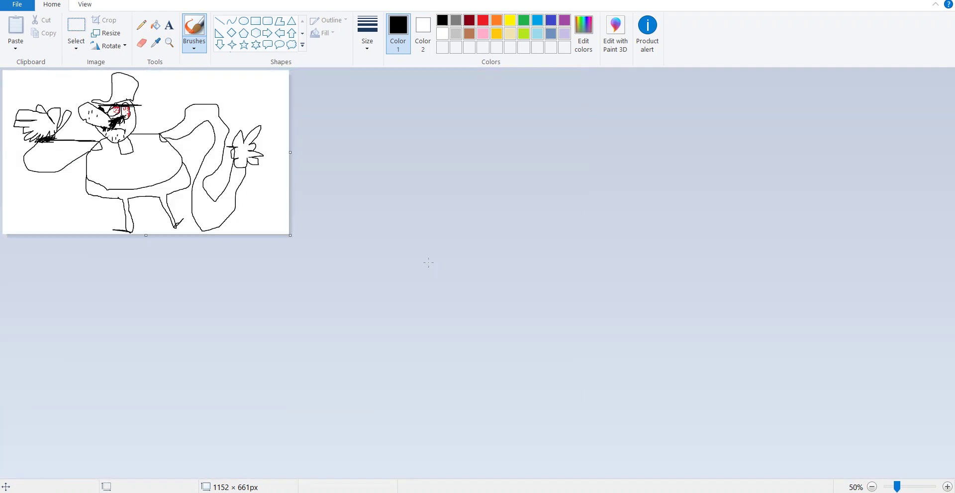
scroll(428, 263, up, 2)
scroll(428, 263, down, 2)
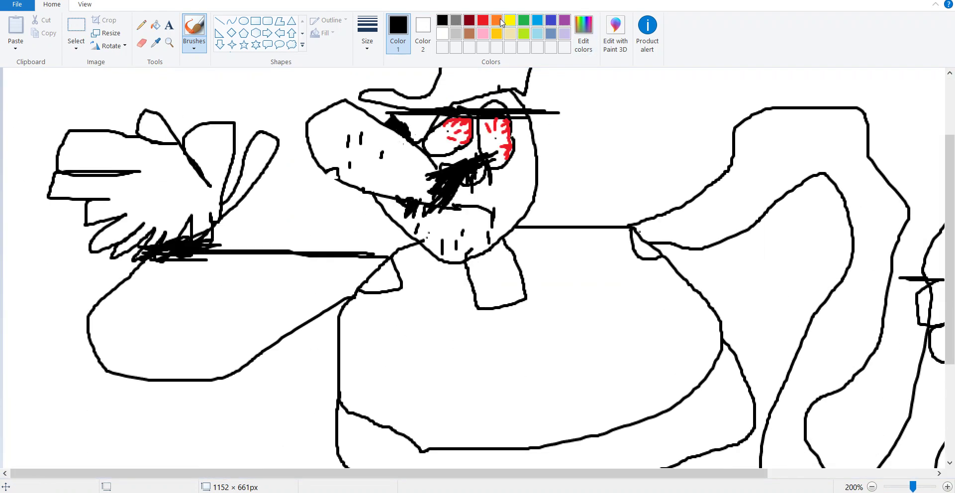
Step: Fill both arms and the small patch at the winding arm's shoulder with red
click(483, 20)
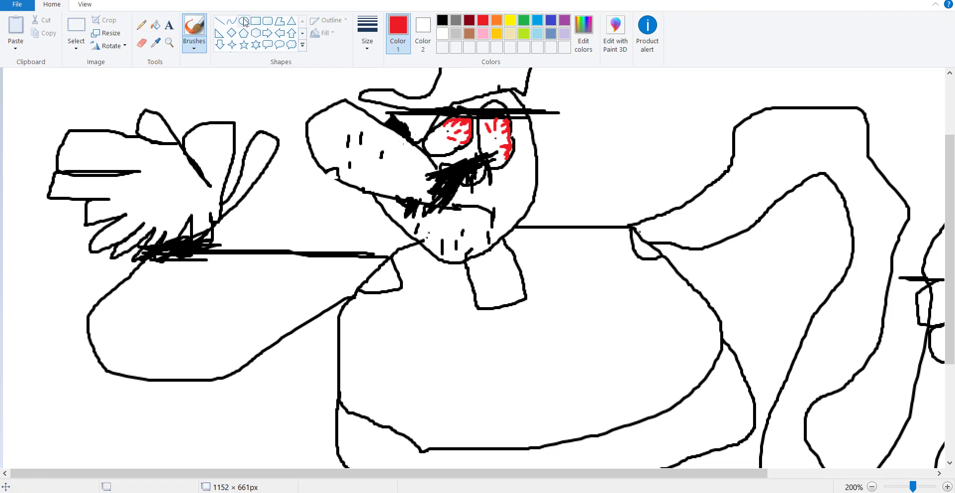
click(155, 25)
click(284, 288)
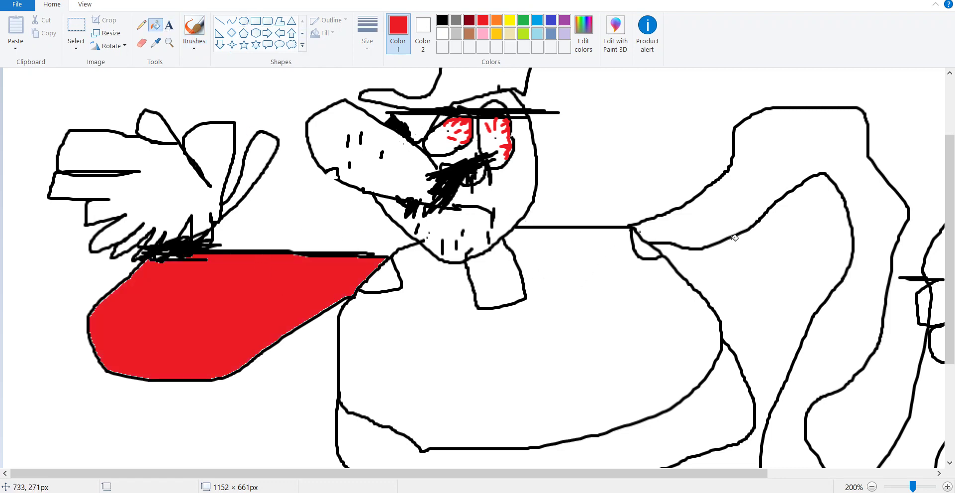
click(732, 240)
key(ctrl+z)
click(718, 219)
click(646, 244)
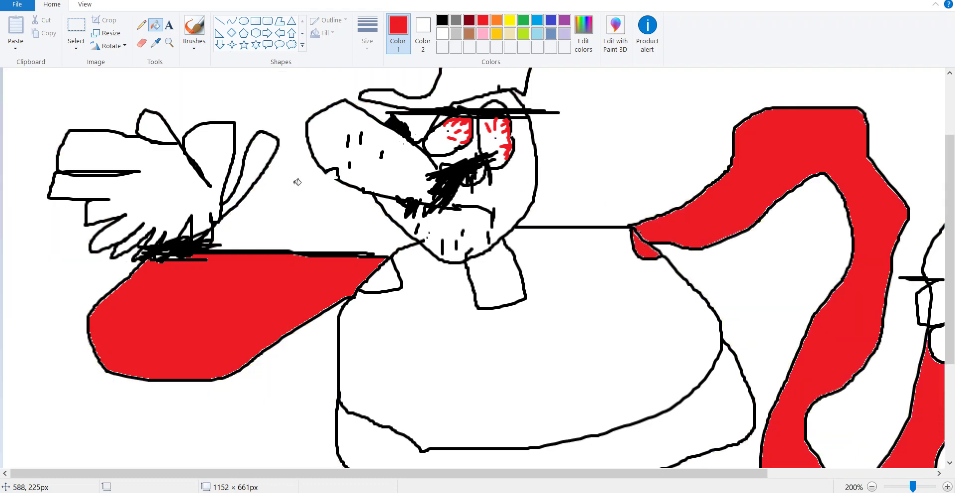
Step: Fill the small patch at the nose-side arm's shoulder with red, undoing any fill that lands on the outlines
click(376, 267)
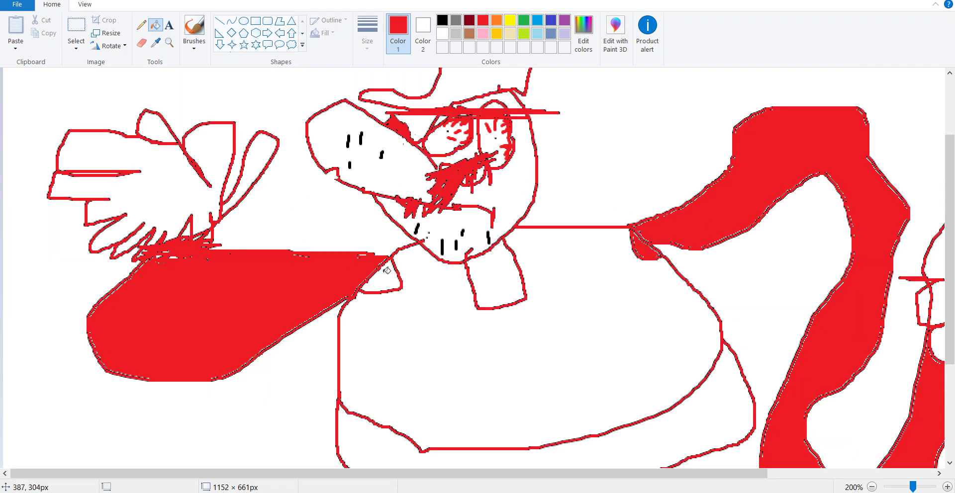
ctrl+scroll(385, 273, down, 2)
ctrl+scroll(385, 277, up, 1)
key(ctrl+z)
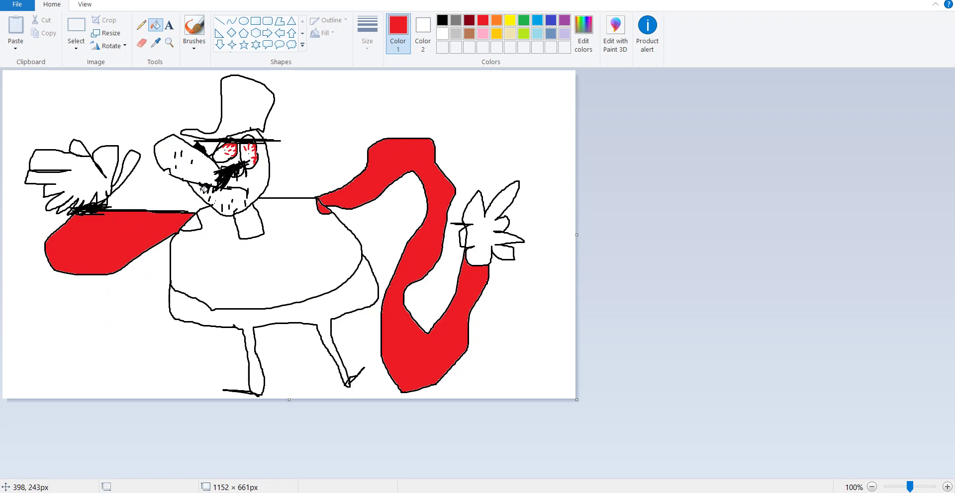
click(194, 220)
Step: Fill the torso, the lower-body band and the legs with indigo
click(551, 22)
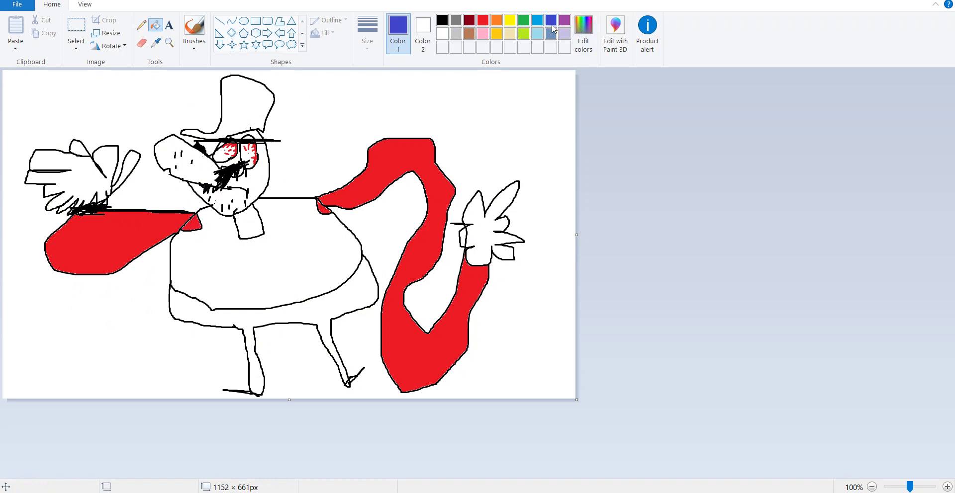
click(321, 217)
click(324, 306)
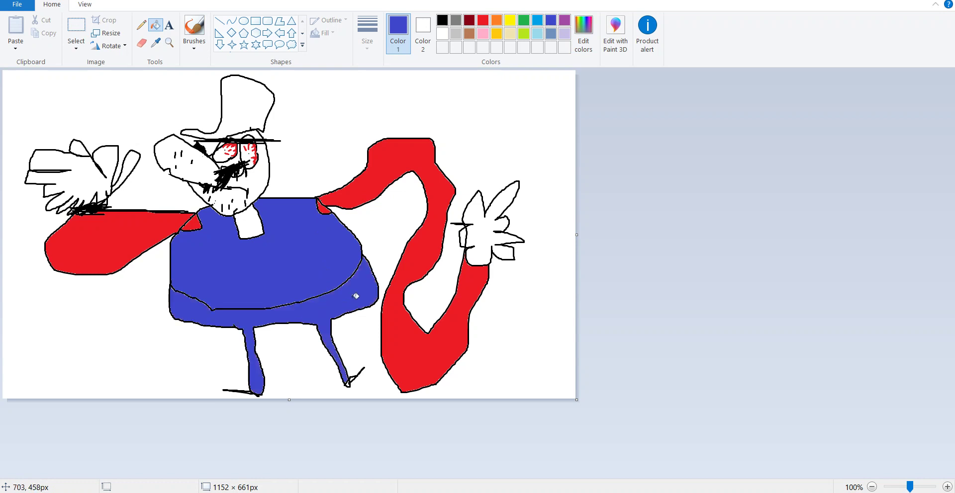
Step: Fill the neck piece below the chin and the hat with dark red
click(469, 21)
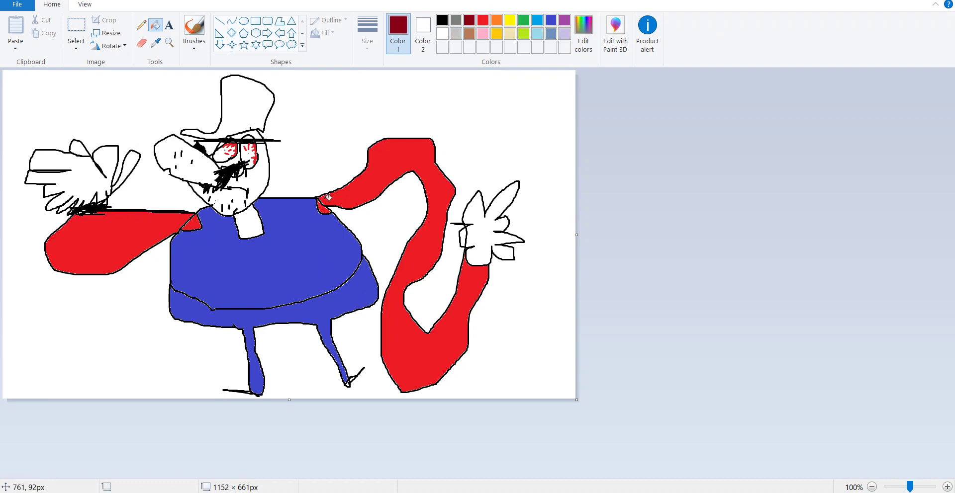
click(252, 219)
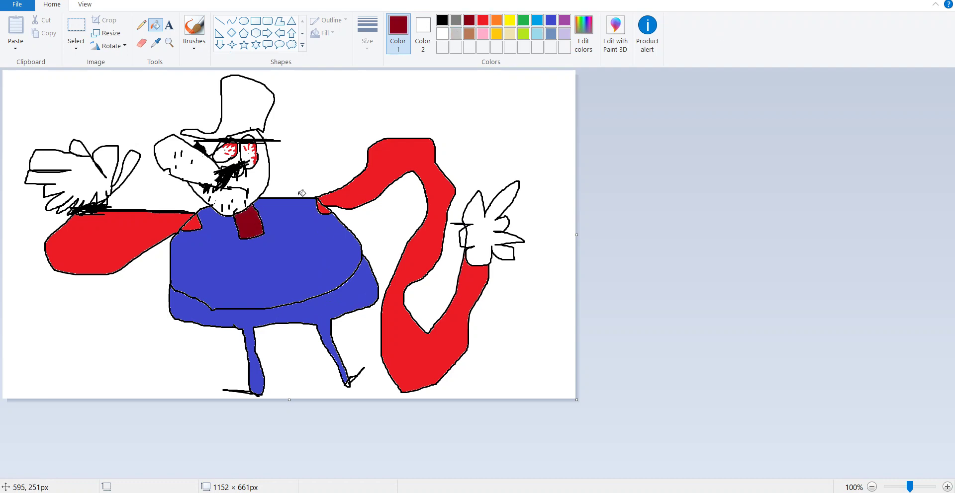
click(247, 121)
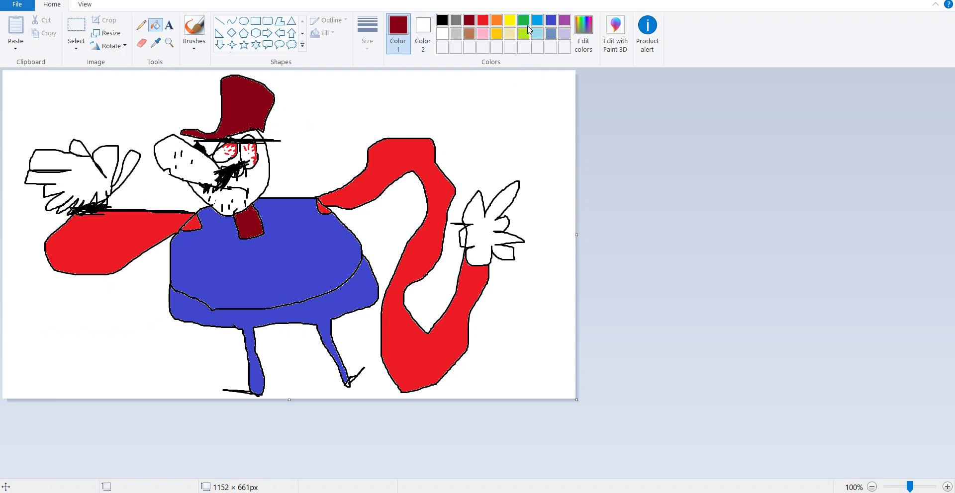
Step: Mix a custom olive colour (red 145, green 138, blue 11) and fill the face, nose and forehead with it
click(584, 32)
click(500, 176)
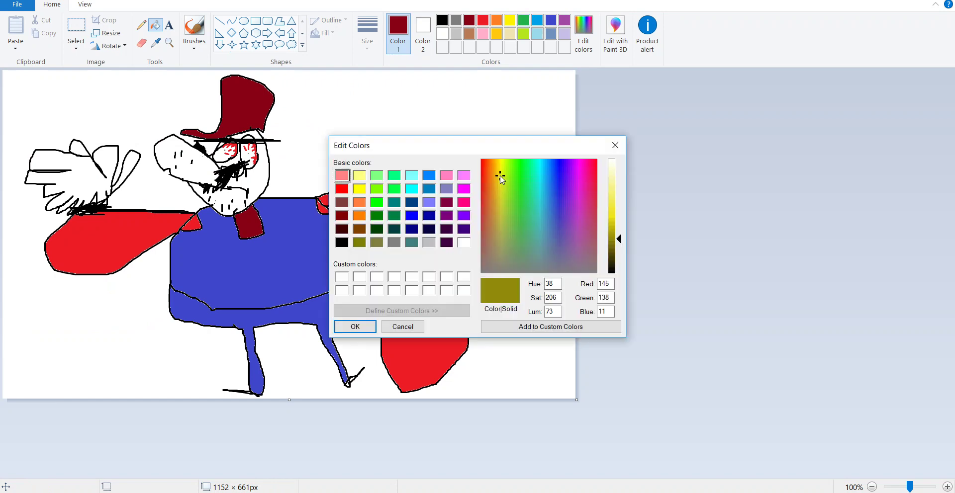
click(361, 327)
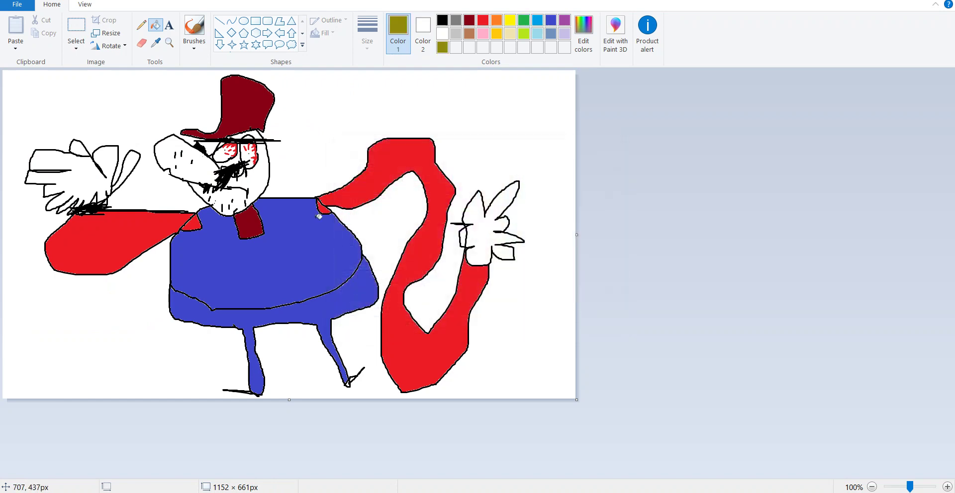
click(267, 183)
click(205, 169)
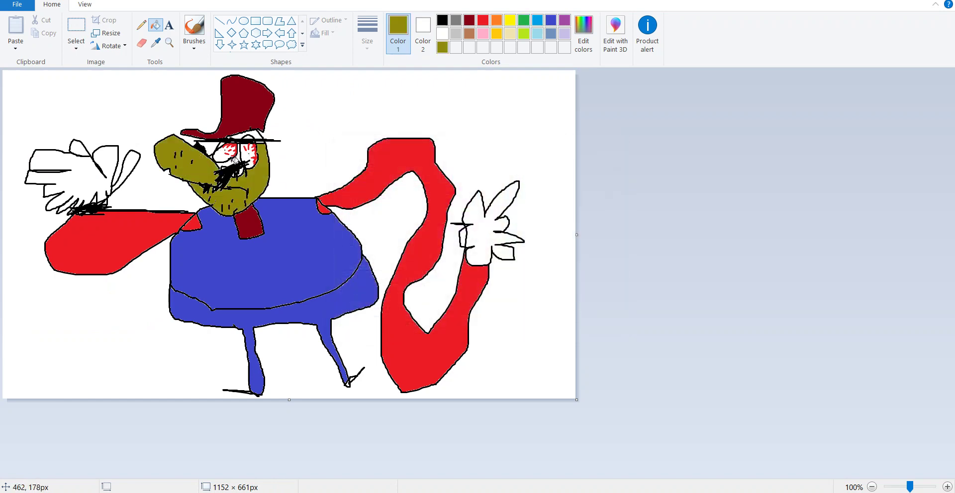
click(249, 134)
Step: Draw a rounded badge with a letter M inside it on the hat, using a thin black Pencil line
ctrl+scroll(416, 243, up, 3)
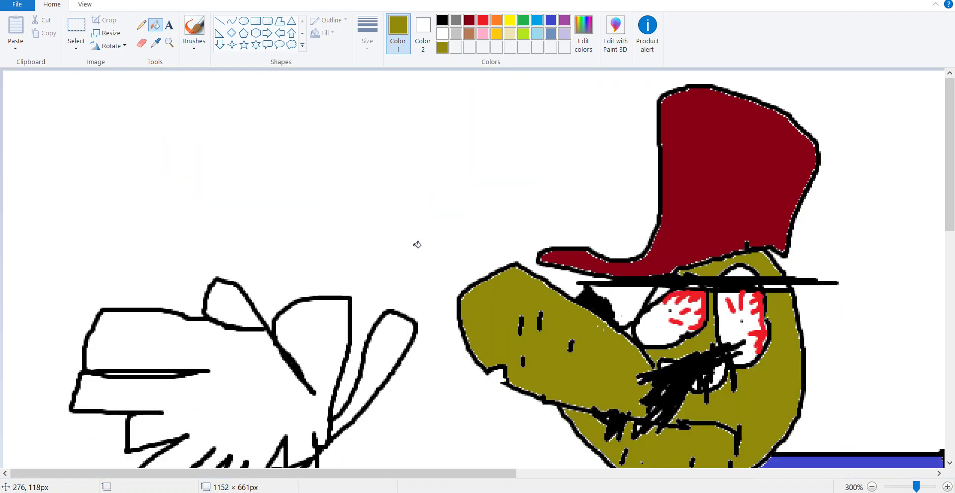
ctrl+scroll(458, 234, down, 4)
ctrl+scroll(454, 244, up, 1)
ctrl+scroll(458, 238, down, 1)
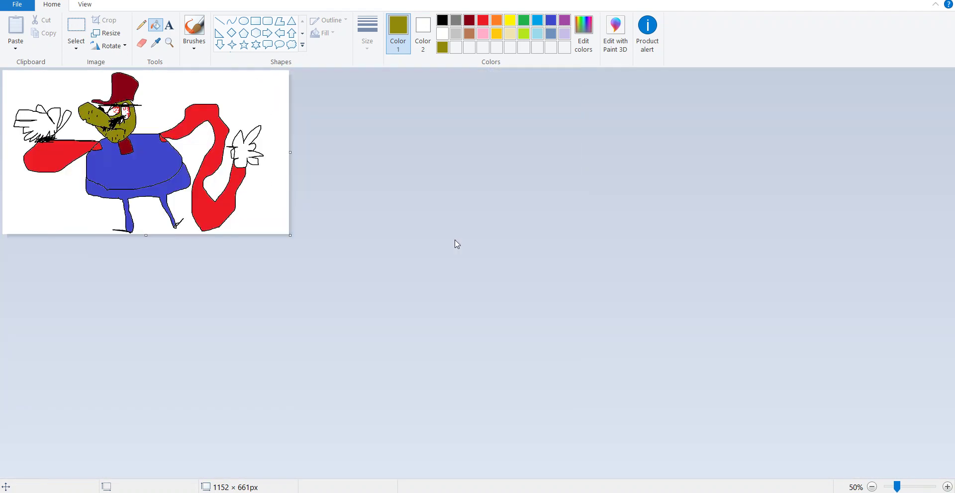
ctrl+scroll(454, 241, up, 2)
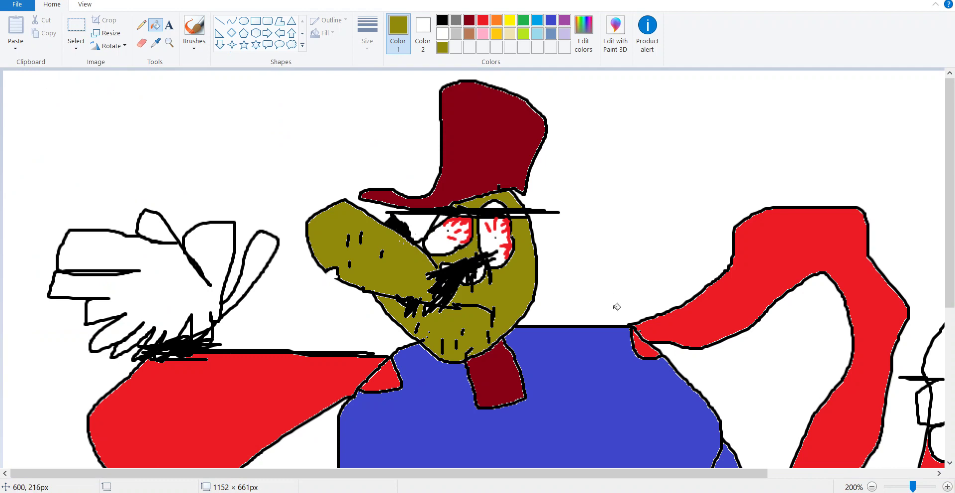
ctrl+scroll(617, 308, up, 3)
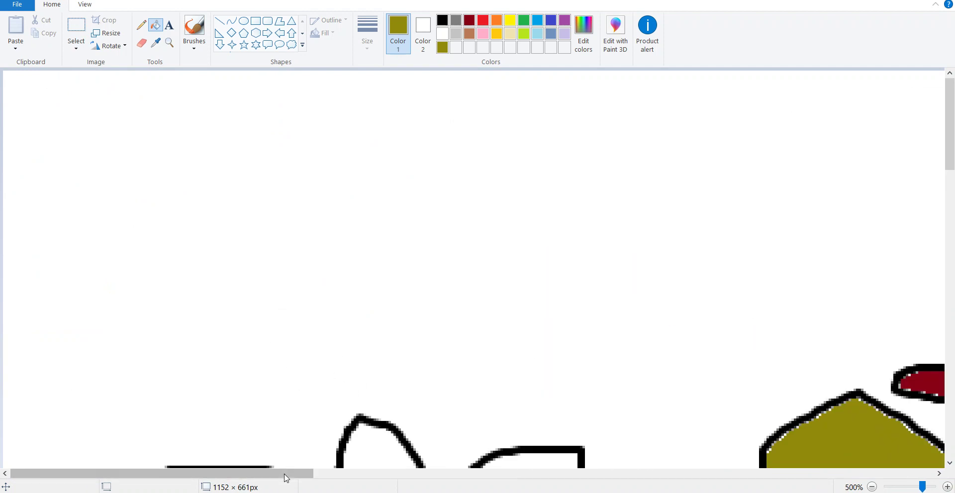
drag(309, 474, 493, 463)
scroll(494, 458, right, 3)
scroll(494, 458, down, 4)
scroll(493, 457, up, 2)
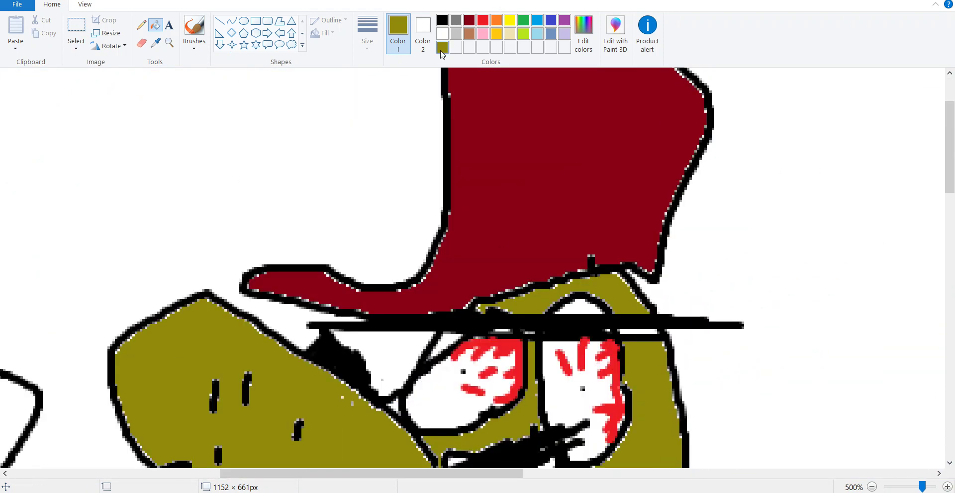
click(440, 22)
click(150, 29)
click(141, 25)
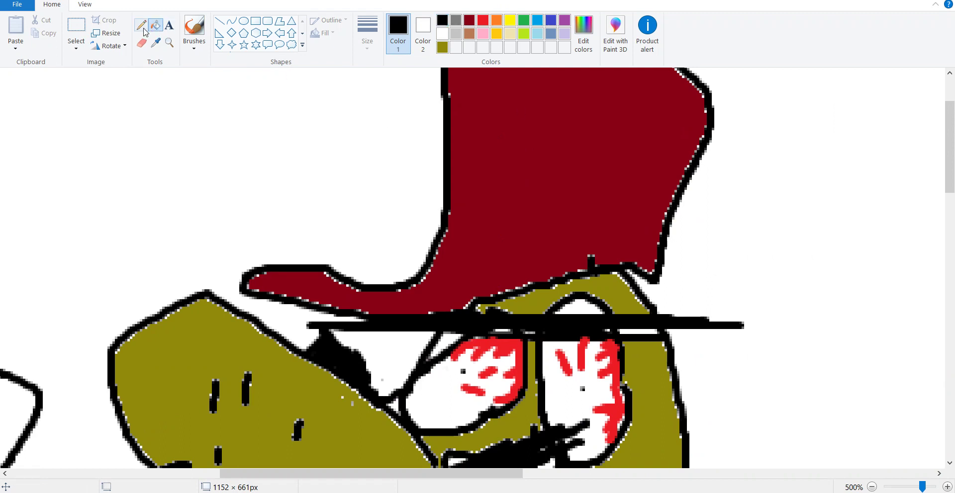
mouse_move(548, 89)
mouse_down()
mouse_move(548, 215)
mouse_move(547, 89)
mouse_up()
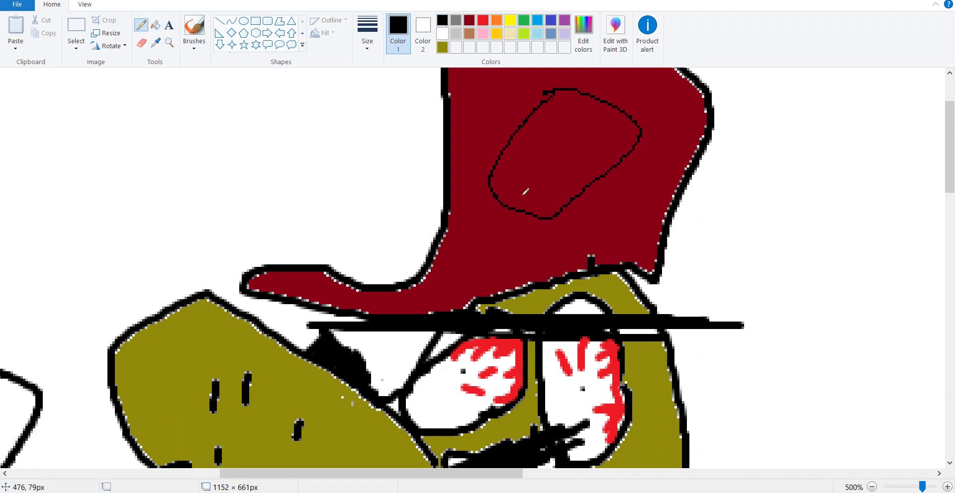
mouse_move(524, 179)
mouse_down()
mouse_move(561, 168)
mouse_move(591, 112)
mouse_move(593, 169)
mouse_up()
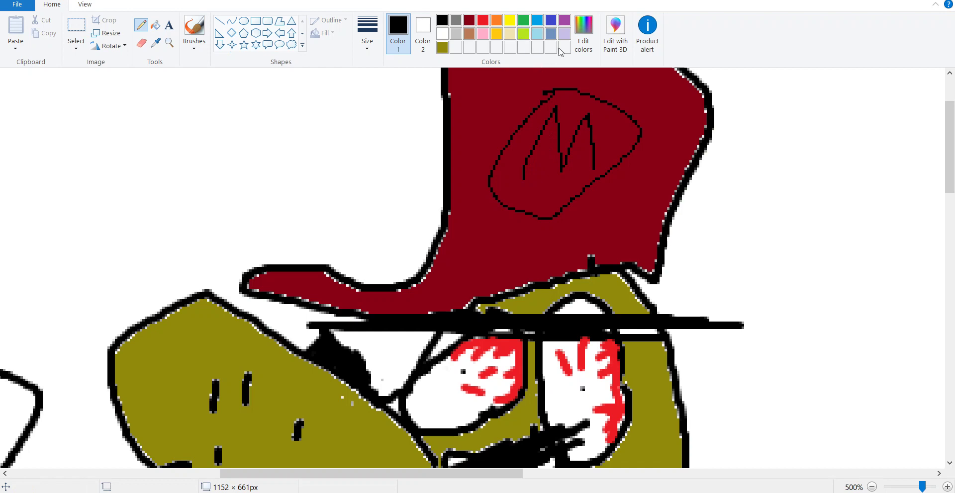
Step: Fill the hat badge around the M with white
click(155, 25)
right_click(507, 138)
scroll(508, 147, down, 6)
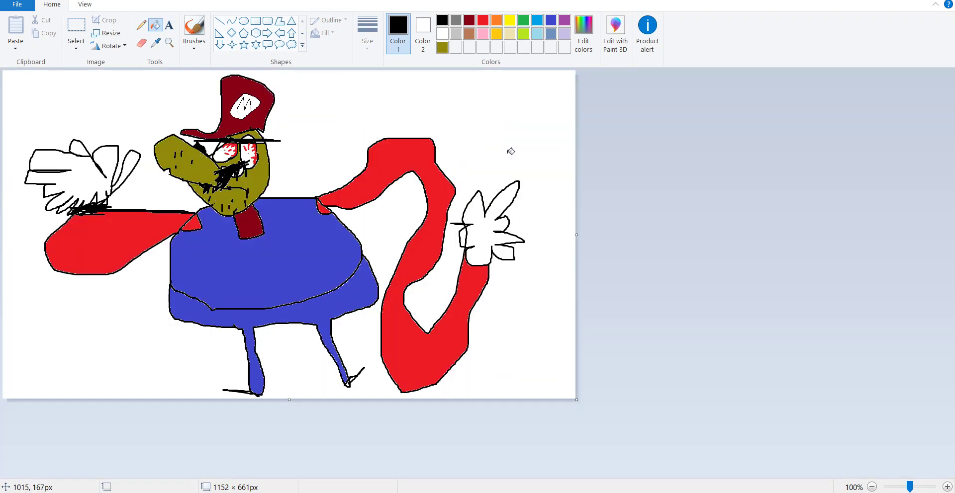
scroll(474, 157, up, 1)
Step: Handwrite "MOROPE" with a backwards R above the winding arm, using the thickest red brush
click(194, 28)
click(367, 30)
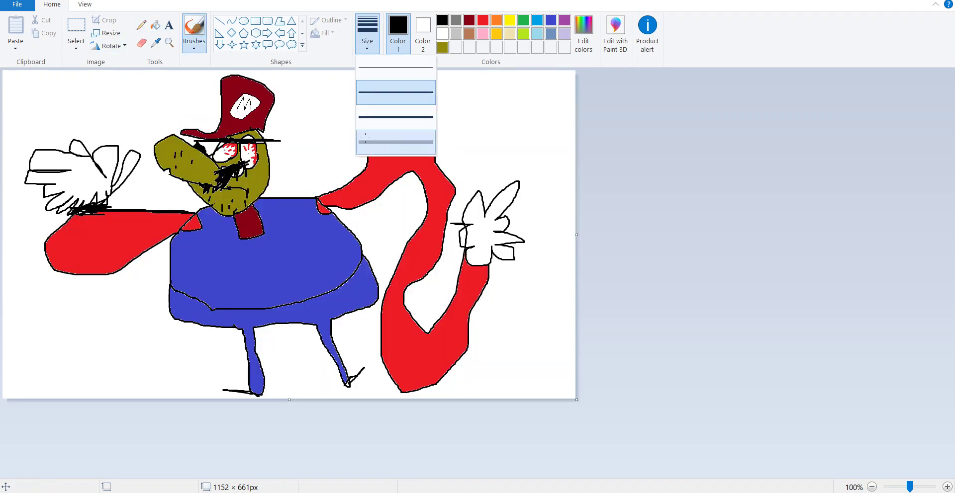
click(397, 144)
click(483, 20)
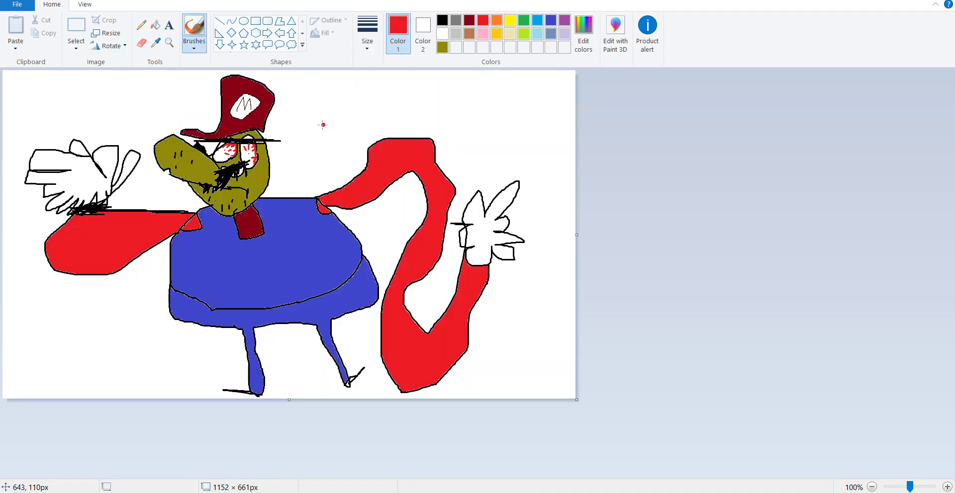
mouse_move(322, 125)
mouse_down()
mouse_move(346, 86)
mouse_move(379, 94)
mouse_move(387, 114)
mouse_move(400, 109)
mouse_move(404, 81)
mouse_move(420, 115)
mouse_move(400, 115)
mouse_move(400, 102)
mouse_move(430, 94)
mouse_move(433, 113)
mouse_move(468, 81)
mouse_move(450, 88)
mouse_move(443, 120)
mouse_up()
click(441, 112)
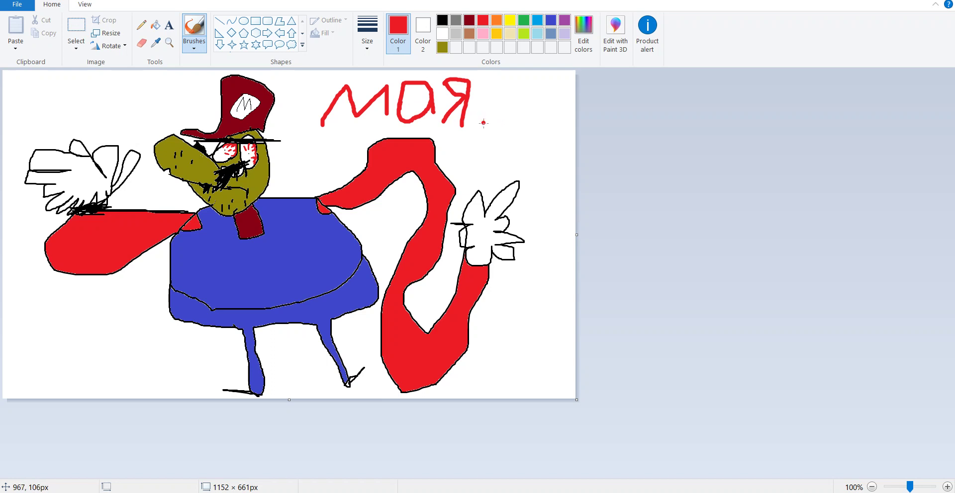
mouse_move(484, 133)
mouse_down()
mouse_move(530, 99)
mouse_move(517, 85)
mouse_move(483, 108)
mouse_move(480, 133)
mouse_move(541, 115)
mouse_move(552, 93)
mouse_move(543, 89)
mouse_move(562, 104)
mouse_move(569, 93)
mouse_move(581, 101)
mouse_move(554, 132)
mouse_move(575, 147)
mouse_up()
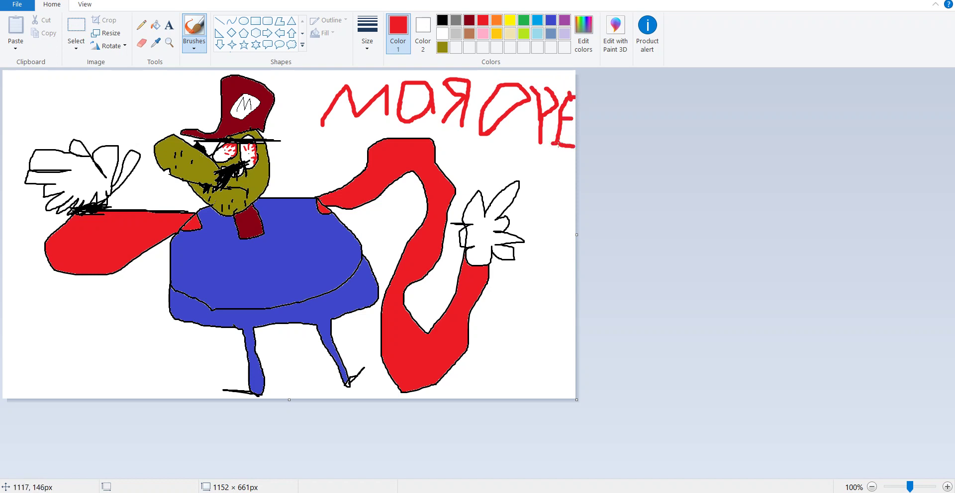
Step: Open the save options for the finished drawing
scroll(562, 142, down, 1)
scroll(559, 145, up, 2)
scroll(518, 145, down, 2)
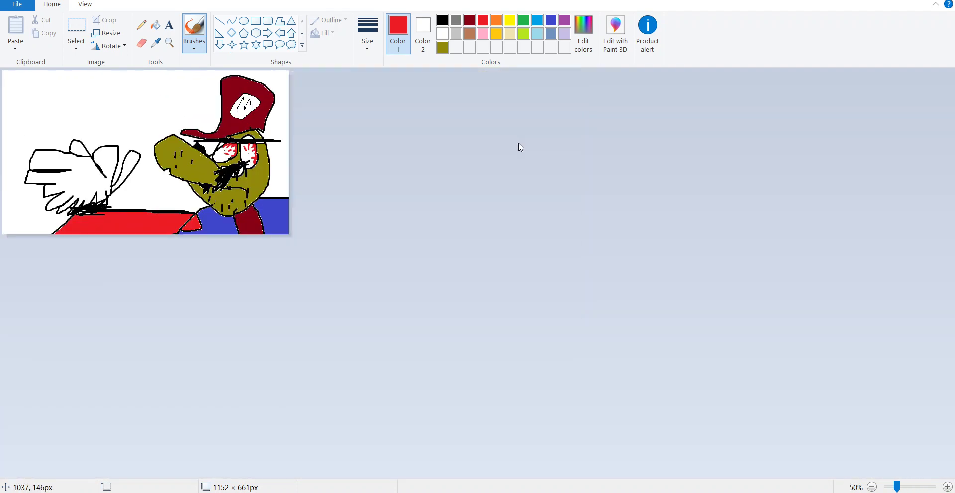
scroll(518, 143, up, 1)
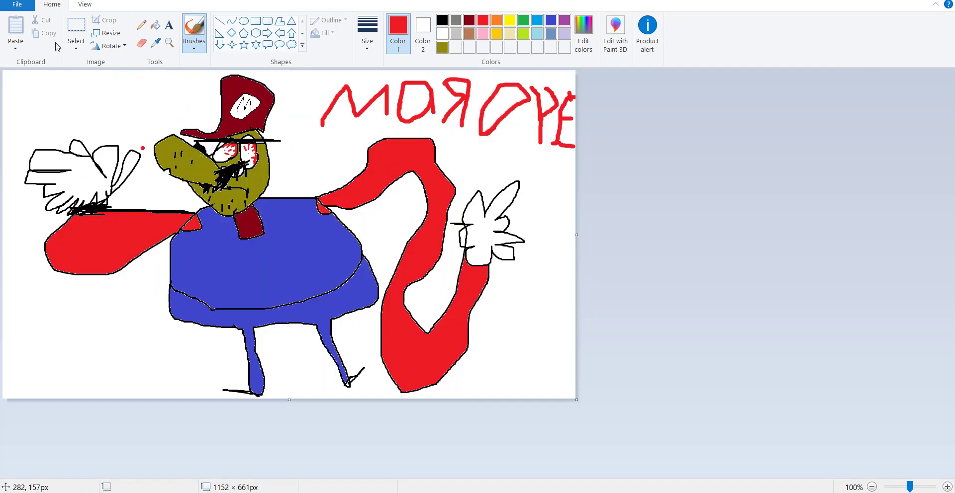
click(17, 4)
mouse_move(77, 99)
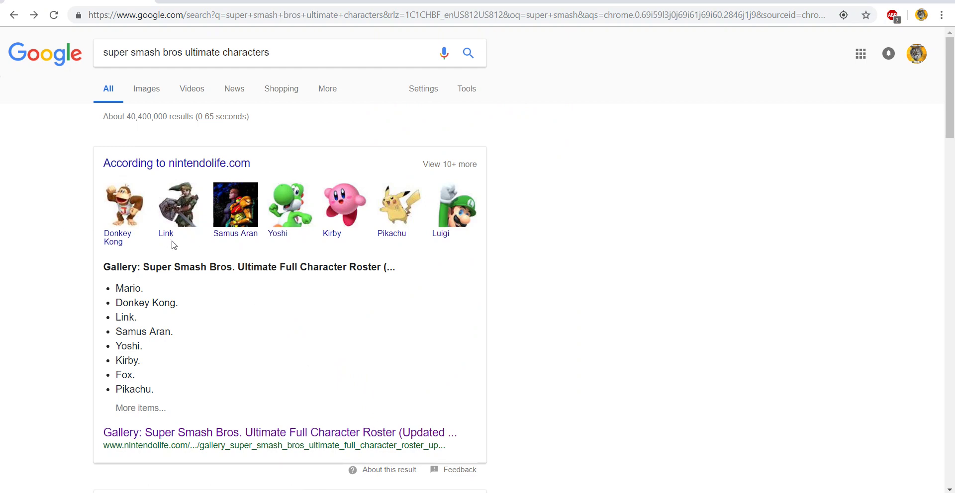
Step: Switch to Chrome and start saving the Donkey Kong picture from the enlarged Super Smash Bros. Ultimate character results
key(ctrl+plus)
key(ctrl+plus)
key(ctrl+plus)
key(ctrl+plus)
key(ctrl+plus)
key(ctrl+plus)
key(ctrl+plus)
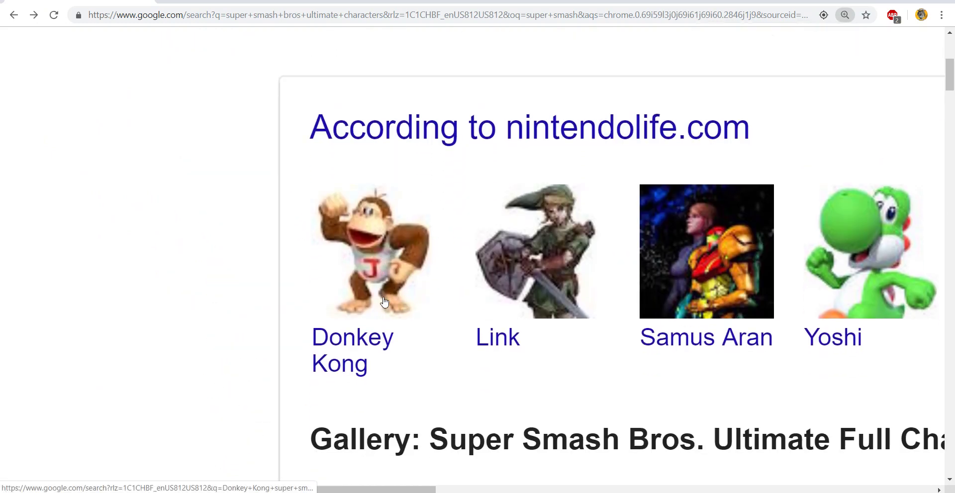
key(ctrl+plus)
scroll(383, 300, down, 1)
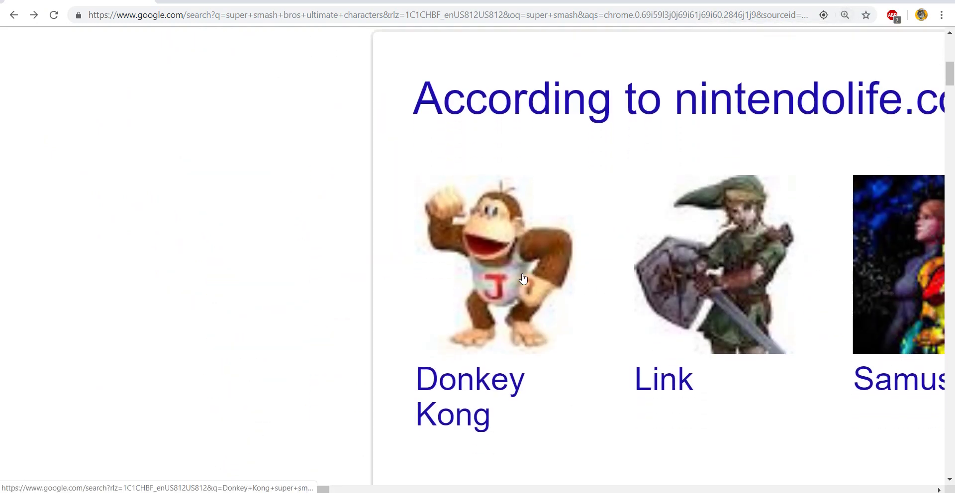
right_click(515, 275)
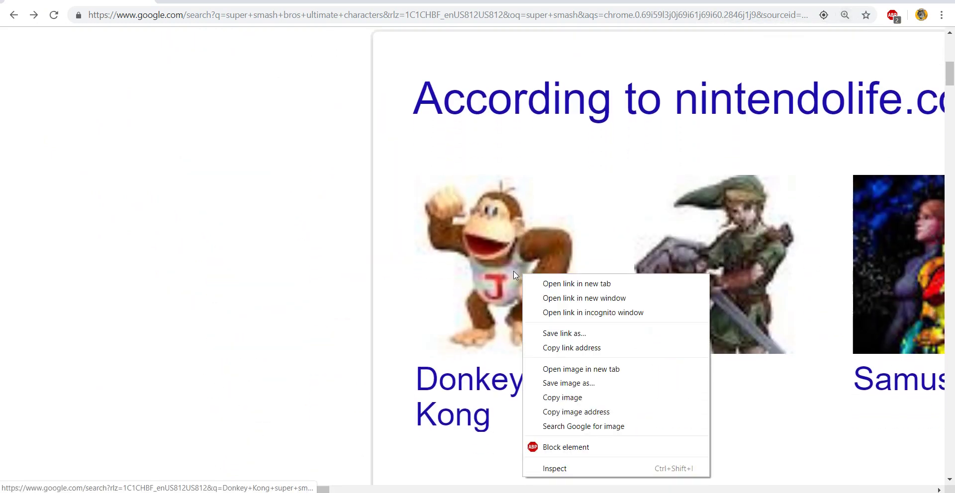
click(600, 387)
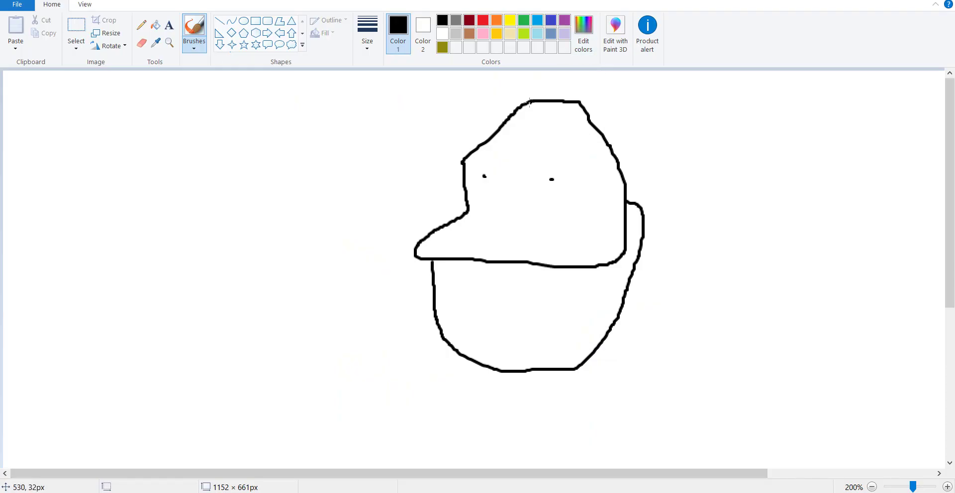
Step: Draw two thin hair strands on top of the ape's head and a rounded ear on its right side
drag(530, 102, 504, 80)
drag(547, 99, 623, 90)
scroll(589, 194, down, 2)
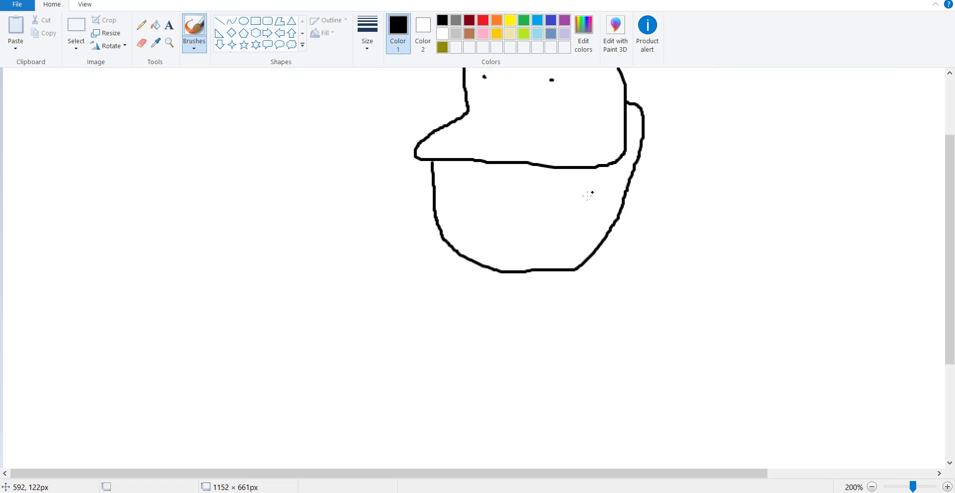
scroll(589, 194, up, 2)
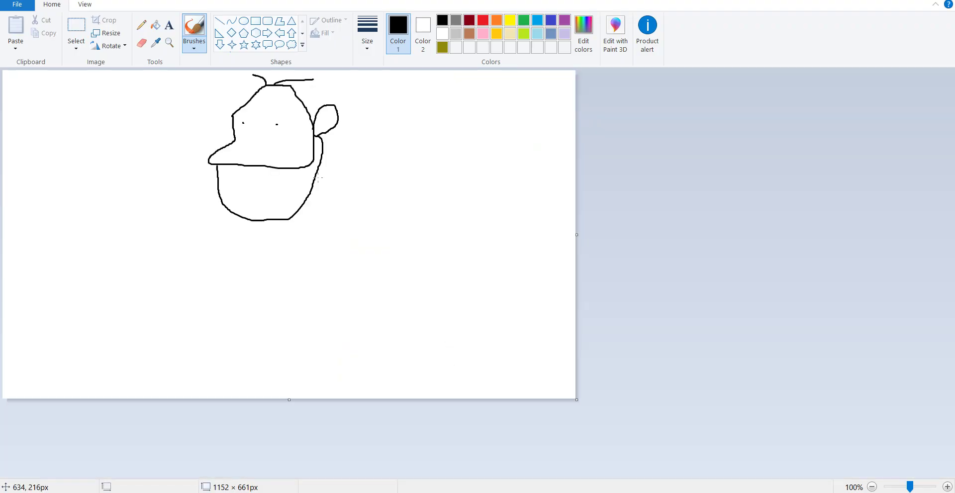
scroll(320, 177, up, 1)
scroll(629, 342, up, 1)
scroll(629, 342, down, 1)
scroll(503, 254, down, 2)
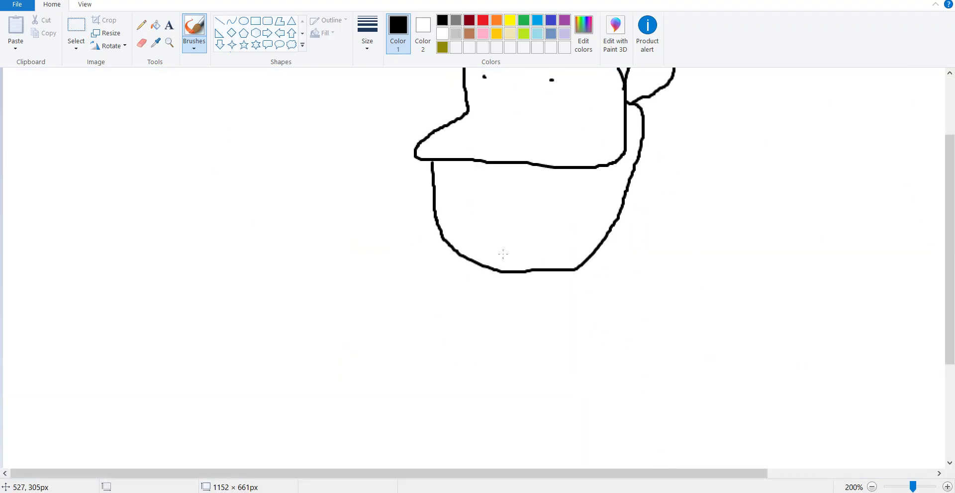
mouse_move(462, 260)
mouse_down()
mouse_move(456, 230)
mouse_move(376, 213)
mouse_move(252, 234)
mouse_move(256, 164)
mouse_move(142, 170)
mouse_up()
scroll(142, 170, down, 1)
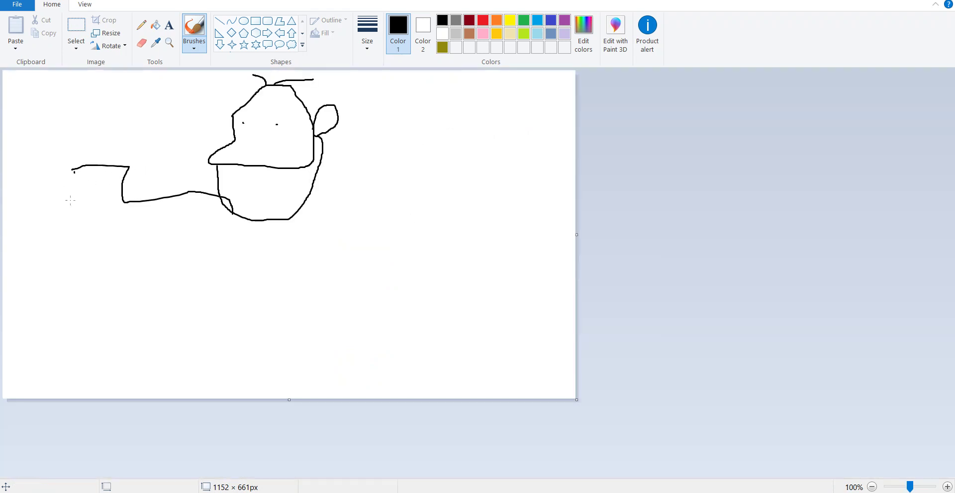
mouse_move(70, 201)
mouse_down()
mouse_move(39, 171)
mouse_move(66, 128)
mouse_move(6, 103)
mouse_move(96, 101)
mouse_move(96, 123)
mouse_move(127, 121)
mouse_move(122, 150)
mouse_move(148, 149)
mouse_up()
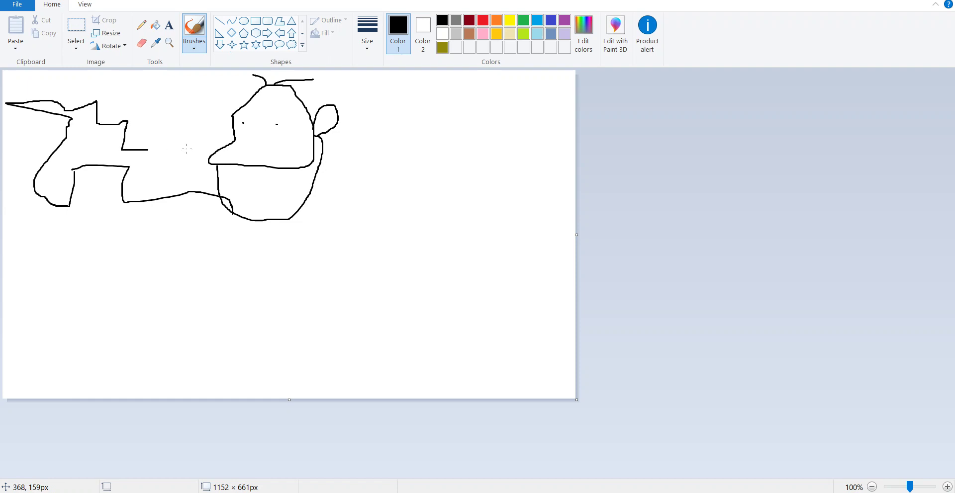
key(ctrl+z)
key(ctrl+z)
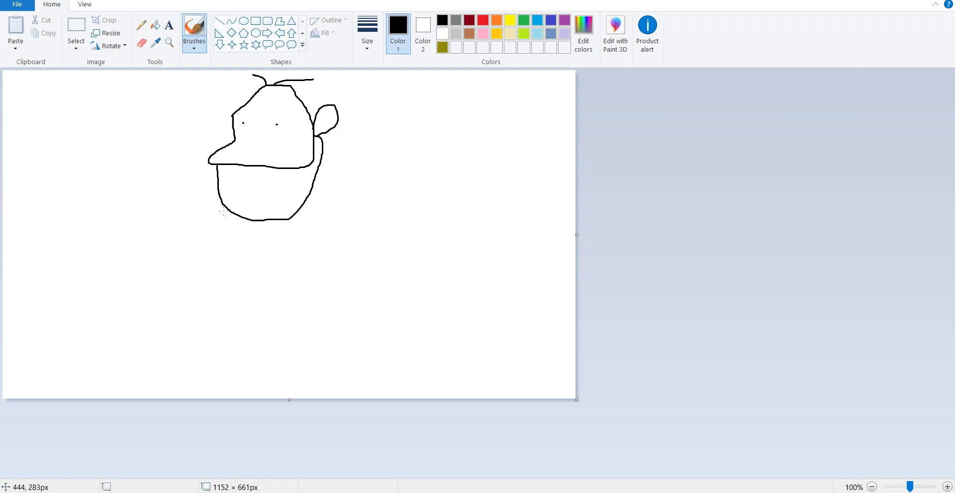
Step: Draw a winding arm with a raised fist left of the head, a V-shaped mouth and a torso marked with a J
mouse_move(226, 208)
mouse_down()
mouse_move(149, 204)
mouse_move(127, 173)
mouse_move(87, 162)
mouse_move(54, 187)
mouse_move(49, 137)
mouse_move(88, 130)
mouse_move(140, 154)
mouse_move(164, 143)
mouse_move(168, 175)
mouse_move(188, 162)
mouse_move(210, 109)
mouse_move(146, 116)
mouse_move(122, 103)
mouse_move(53, 98)
mouse_move(24, 146)
mouse_move(19, 189)
mouse_move(42, 220)
mouse_move(88, 192)
mouse_move(114, 221)
mouse_move(241, 245)
mouse_up()
ctrl+scroll(238, 225, down, 1)
ctrl+scroll(237, 225, up, 1)
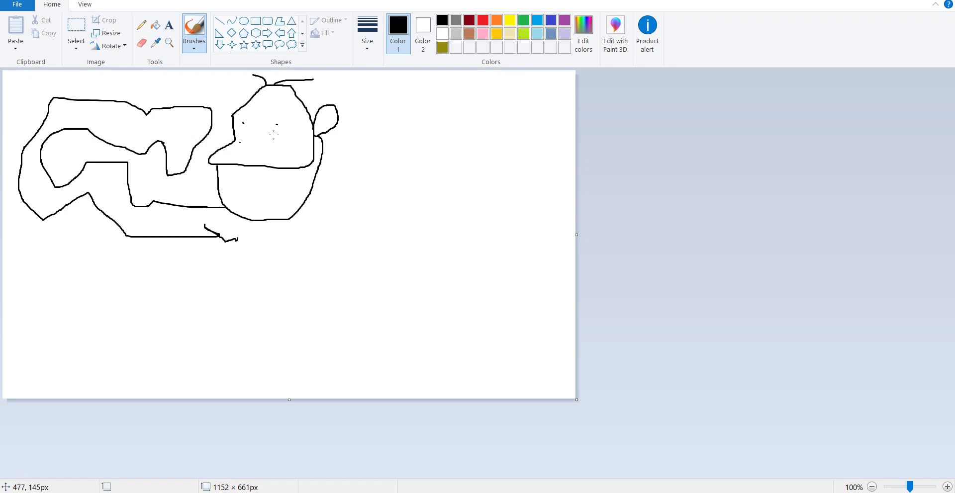
ctrl+scroll(303, 150, up, 1)
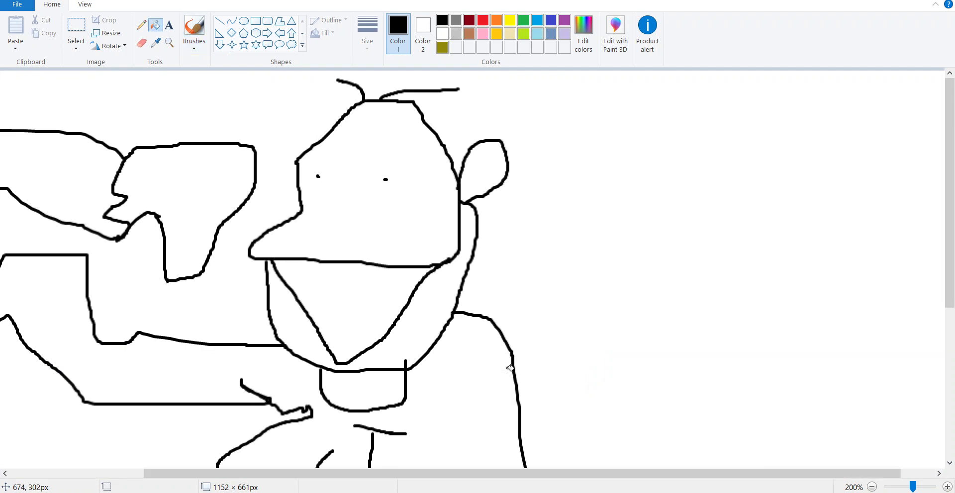
scroll(511, 368, down, 4)
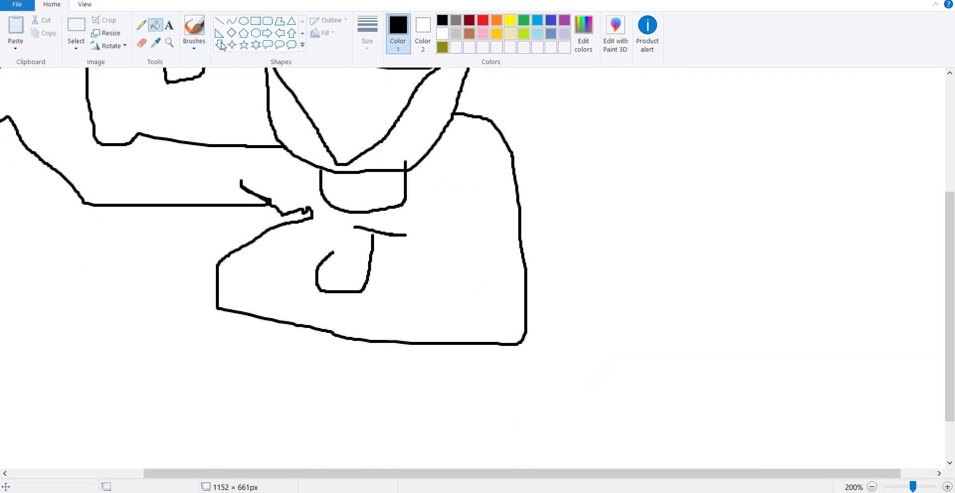
Step: Draw a long curved arm from the right shoulder with the black brush, curling into a spiral fist at its end
click(194, 30)
scroll(576, 251, up, 2)
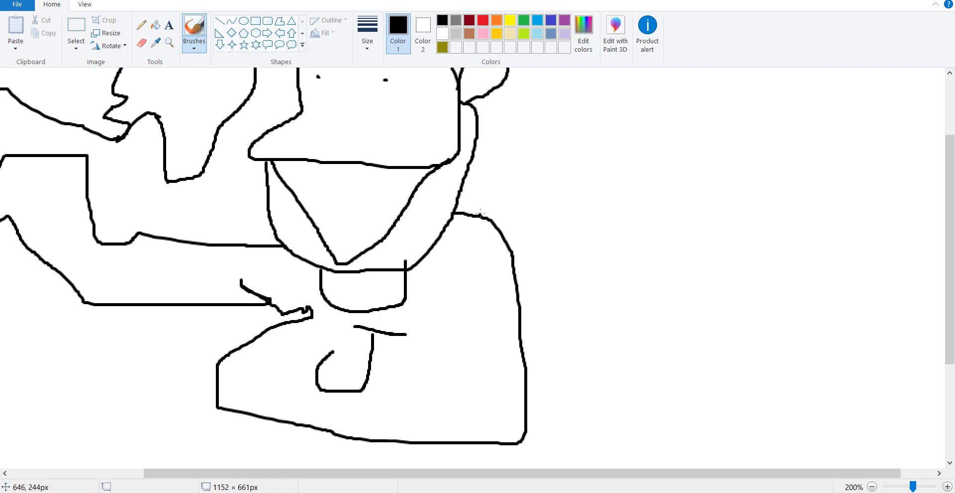
mouse_move(479, 214)
mouse_down()
mouse_move(899, 151)
mouse_move(859, 419)
mouse_move(844, 444)
mouse_move(761, 461)
mouse_move(673, 435)
mouse_move(633, 343)
mouse_move(722, 312)
mouse_move(746, 332)
mouse_move(735, 376)
mouse_move(688, 383)
mouse_move(687, 376)
mouse_move(714, 387)
mouse_move(738, 380)
mouse_move(746, 395)
mouse_move(803, 394)
mouse_move(843, 281)
mouse_move(824, 198)
mouse_move(733, 150)
mouse_move(638, 175)
mouse_move(505, 256)
mouse_up()
scroll(525, 252, down, 2)
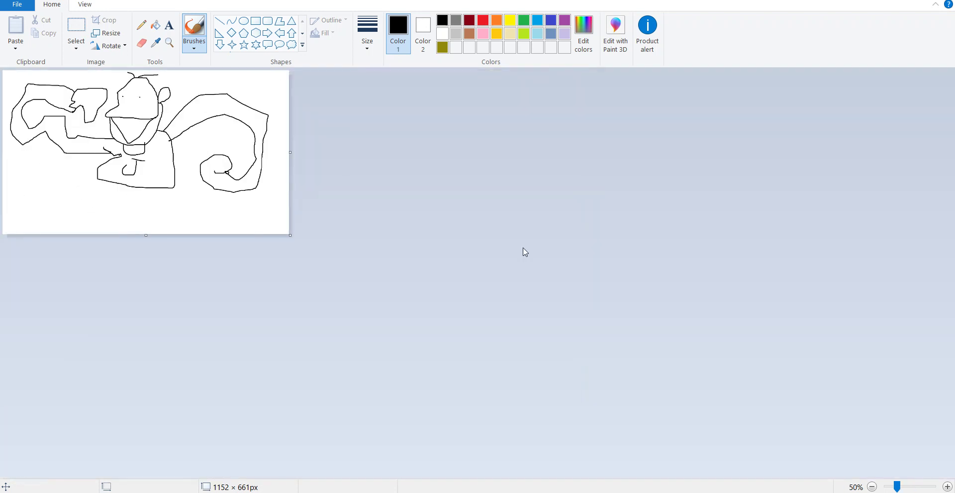
scroll(525, 253, up, 2)
scroll(524, 252, down, 3)
scroll(517, 229, down, 1)
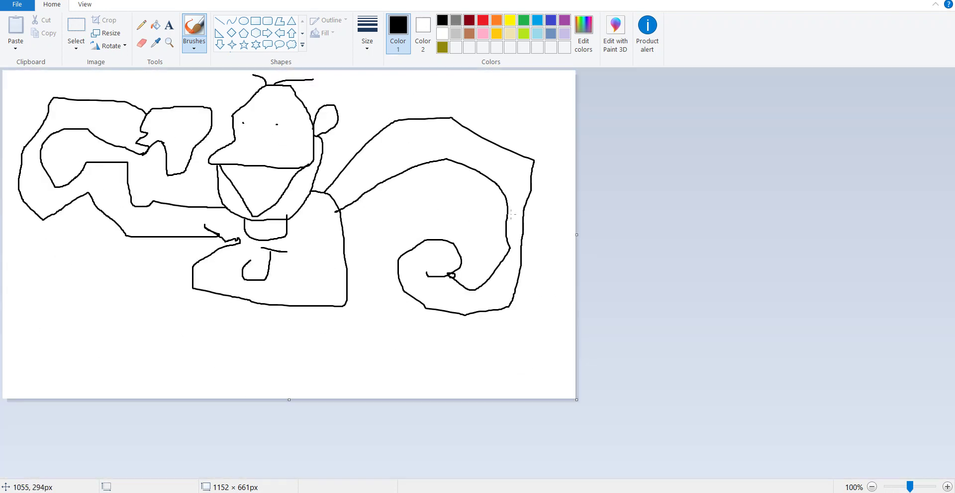
Step: Hatch short black hair strokes along the right arm from the shoulder to past the elbow
mouse_move(377, 119)
mouse_down()
mouse_move(374, 156)
mouse_move(403, 125)
mouse_up()
drag(405, 140, 428, 99)
mouse_move(448, 146)
mouse_down()
mouse_move(482, 90)
mouse_move(492, 121)
mouse_up()
drag(488, 174, 509, 154)
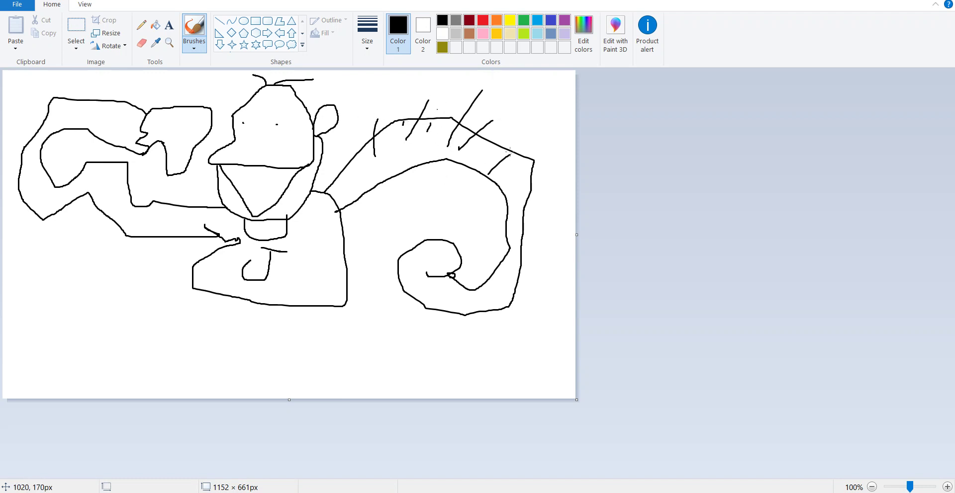
drag(394, 163, 401, 145)
drag(362, 181, 359, 154)
drag(375, 162, 384, 140)
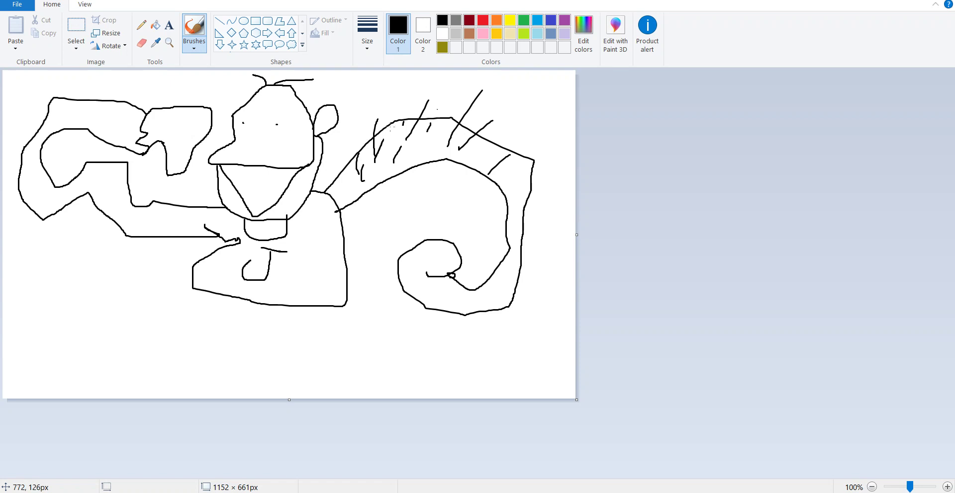
drag(422, 112, 411, 130)
drag(433, 154, 452, 120)
mouse_move(466, 158)
mouse_down()
mouse_move(487, 166)
mouse_move(520, 153)
mouse_up()
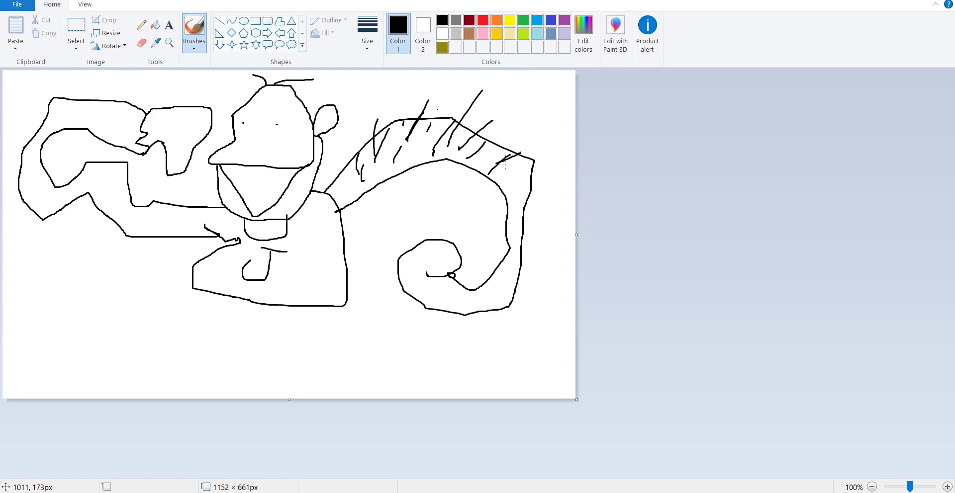
drag(512, 185, 536, 161)
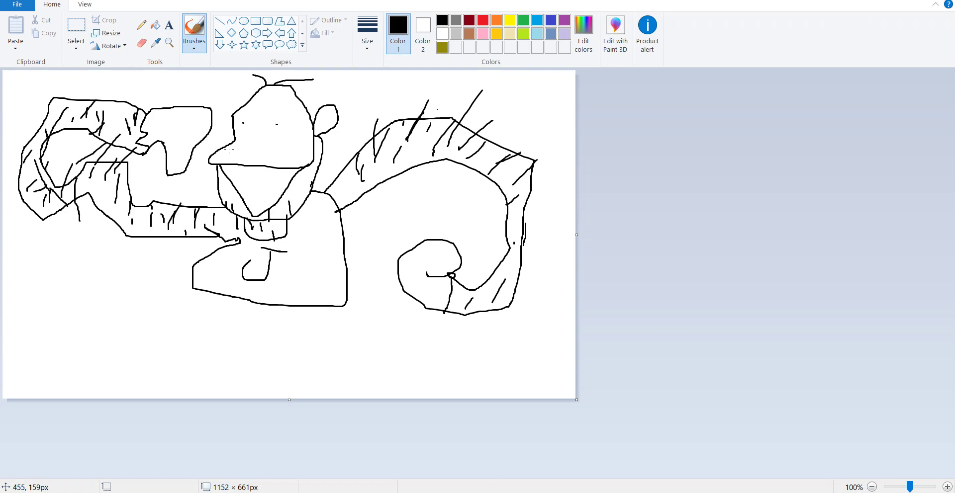
Step: Inspect the hatched drawing and check it against the ape reference picture in Chrome, returning to Paint
scroll(141, 257, up, 2)
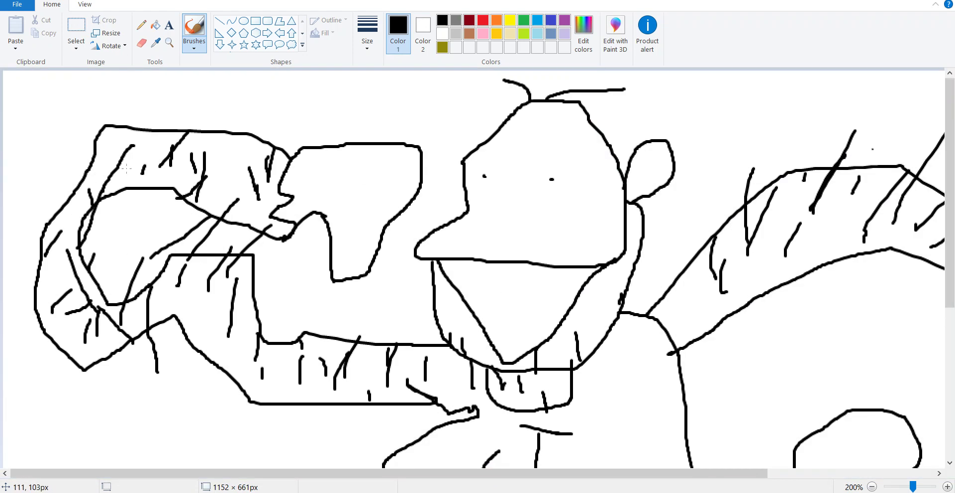
scroll(426, 286, down, 1)
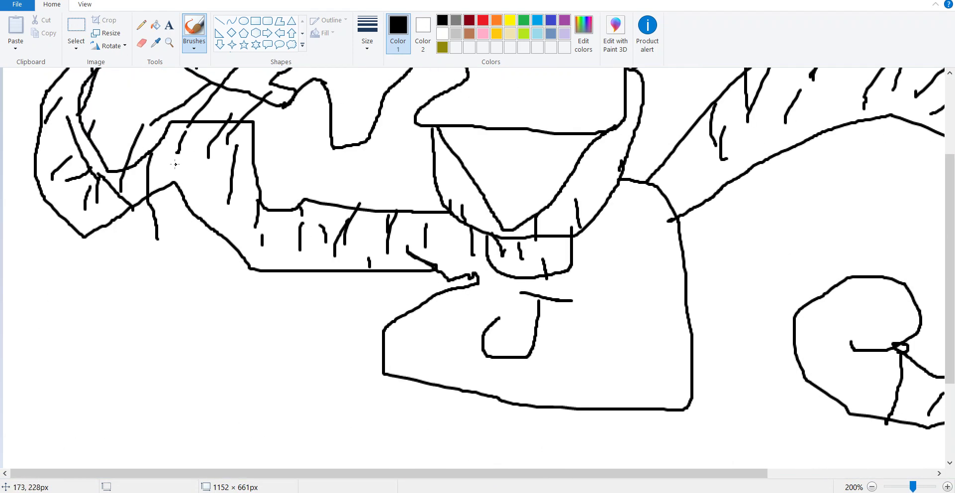
scroll(150, 147, up, 2)
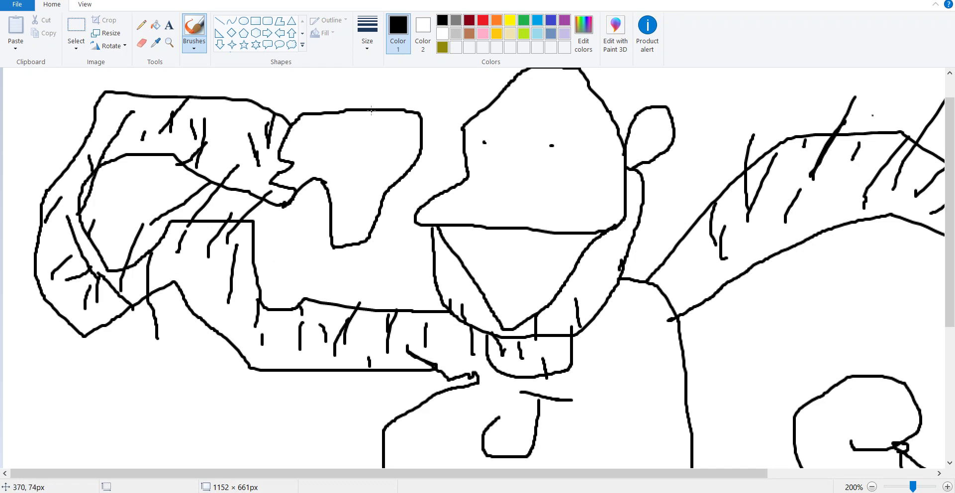
scroll(371, 110, down, 2)
scroll(371, 111, up, 1)
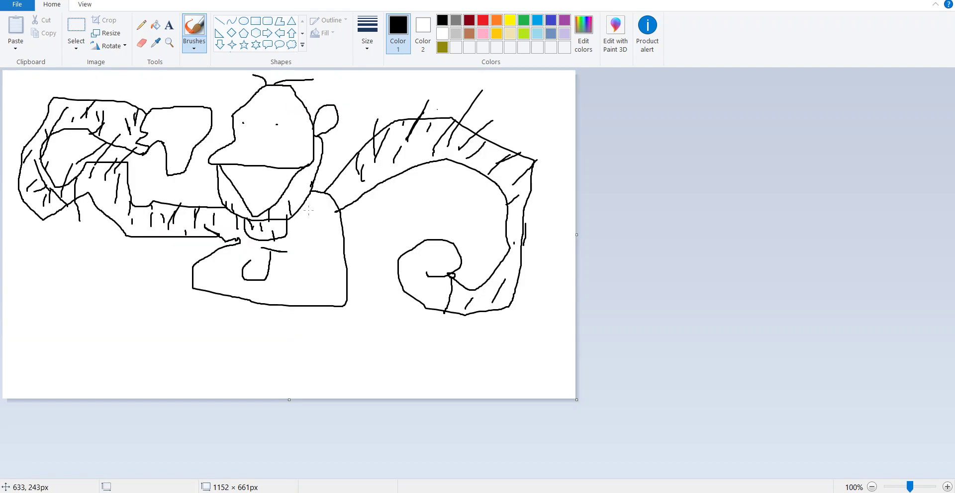
scroll(278, 257, up, 1)
scroll(278, 256, down, 4)
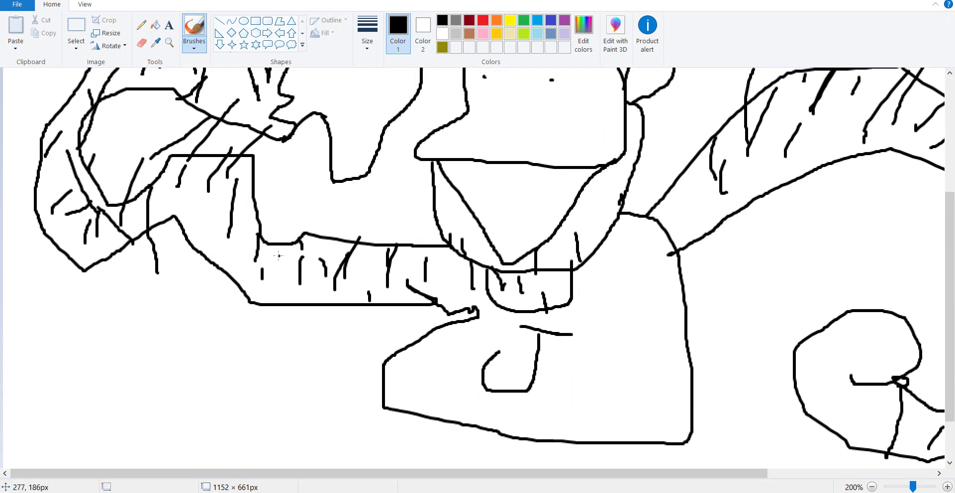
scroll(280, 260, up, 1)
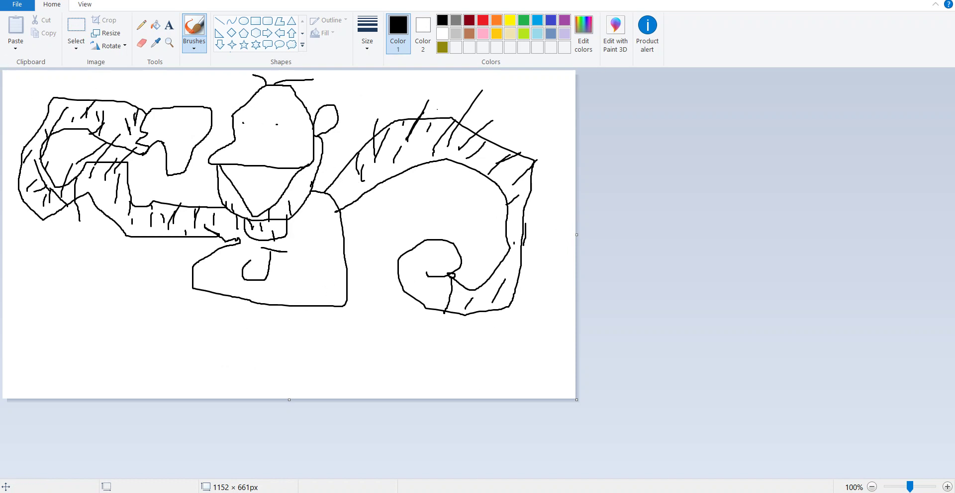
key(alt+Tab)
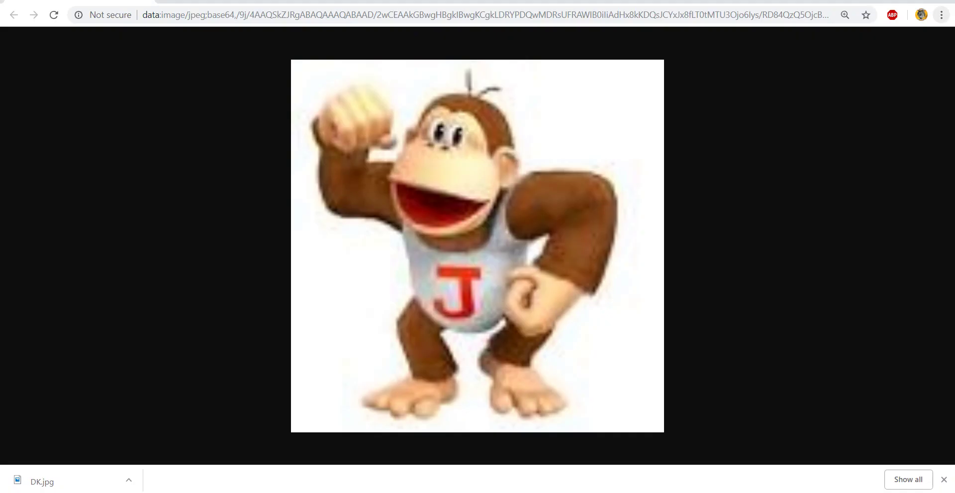
key(alt+Tab)
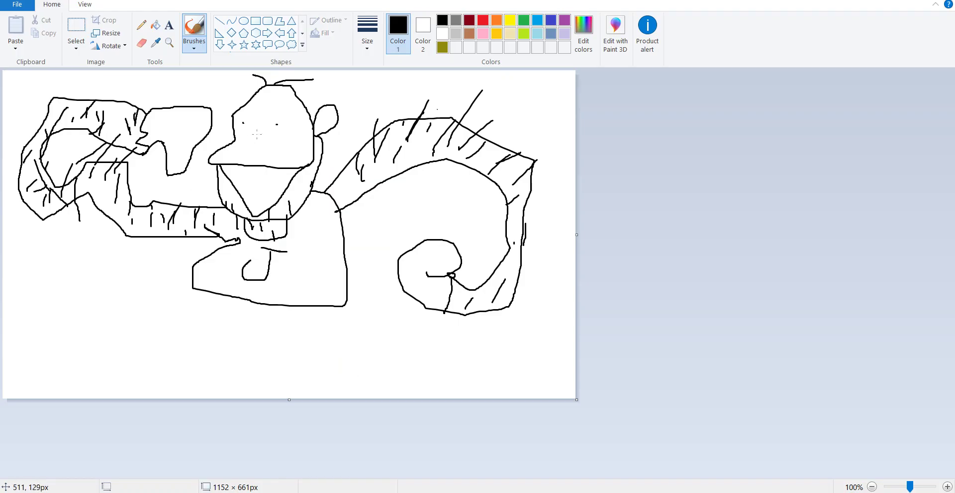
Step: Try adding a nose to the face by pasting the pencil-drawn nose picture and shrinking it to 98 × 108 px
drag(249, 148, 276, 151)
key(ctrl+z)
key(ctrl+v)
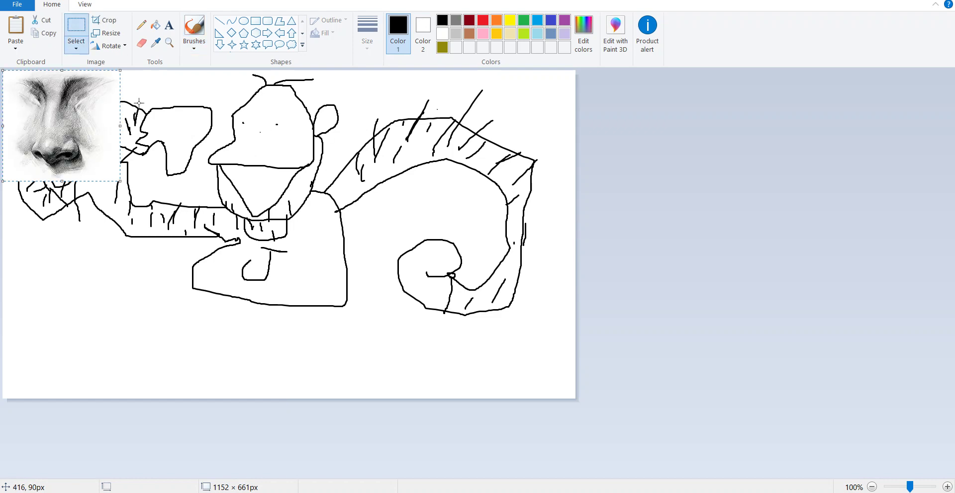
mouse_move(62, 107)
mouse_down()
mouse_move(202, 130)
mouse_move(285, 125)
mouse_up()
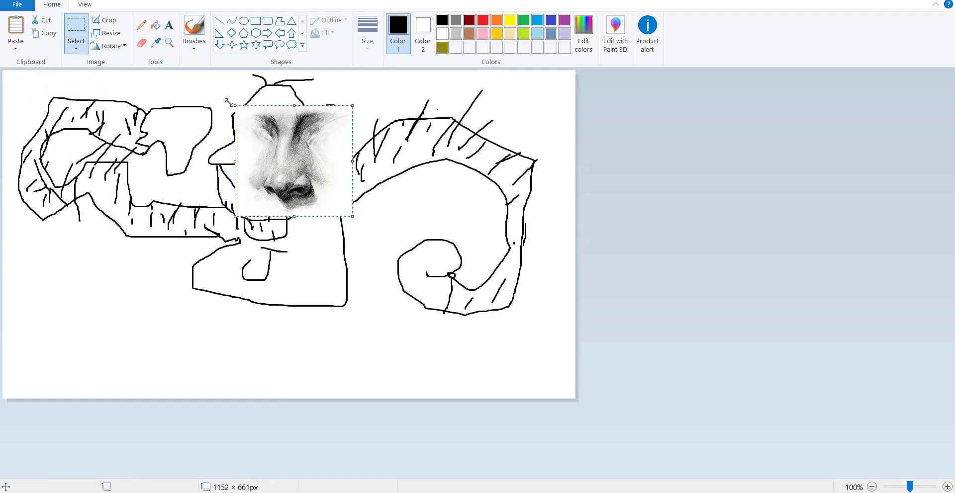
drag(235, 106, 303, 162)
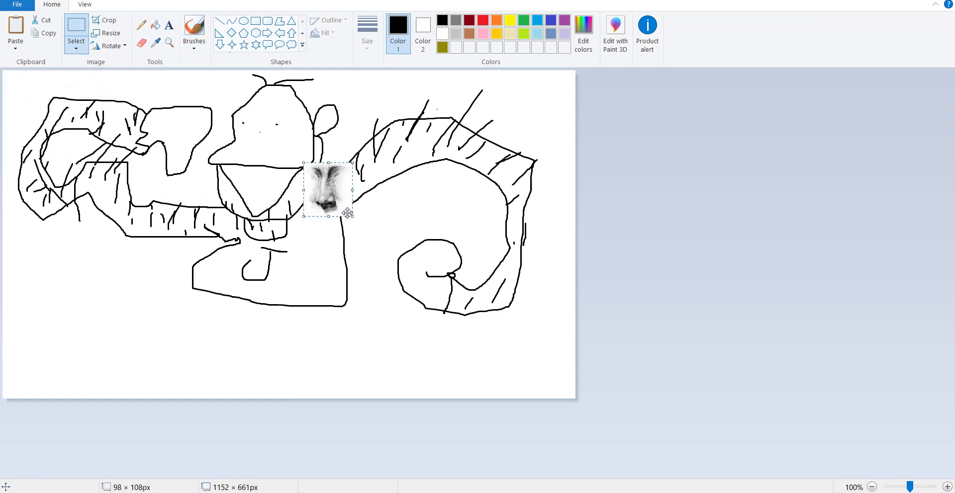
scroll(437, 207, up, 2)
scroll(440, 207, down, 3)
scroll(431, 209, down, 2)
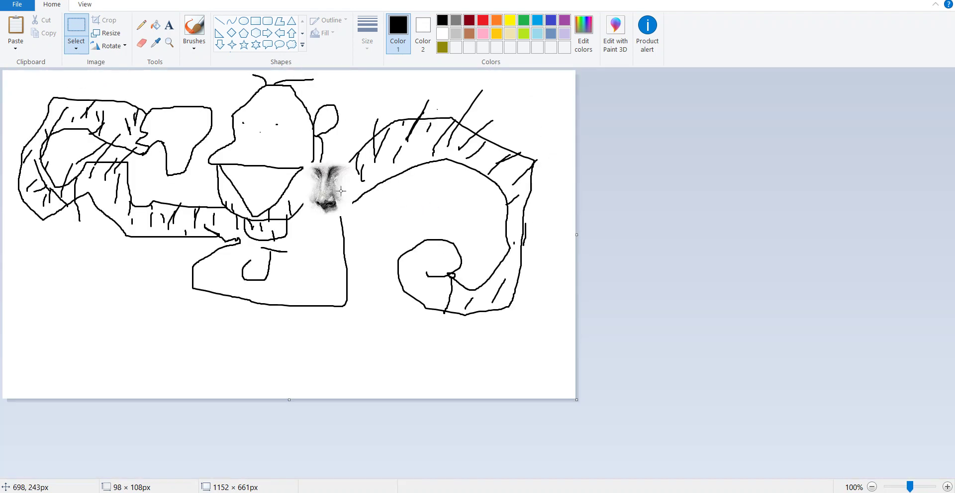
key(ctrl+z)
Step: Try pasting the nose picture again and shrinking it to 73 × 92 px to fit inside the ape's face
key(ctrl+v)
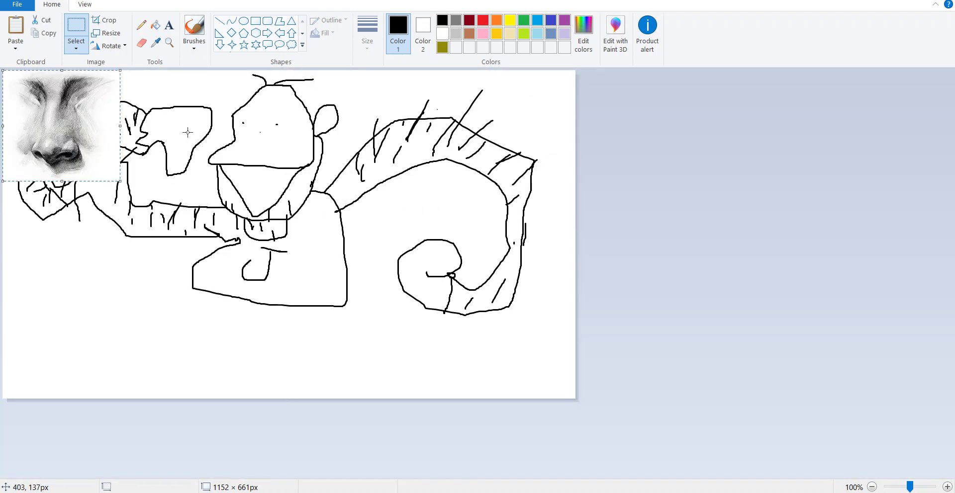
drag(94, 118, 221, 173)
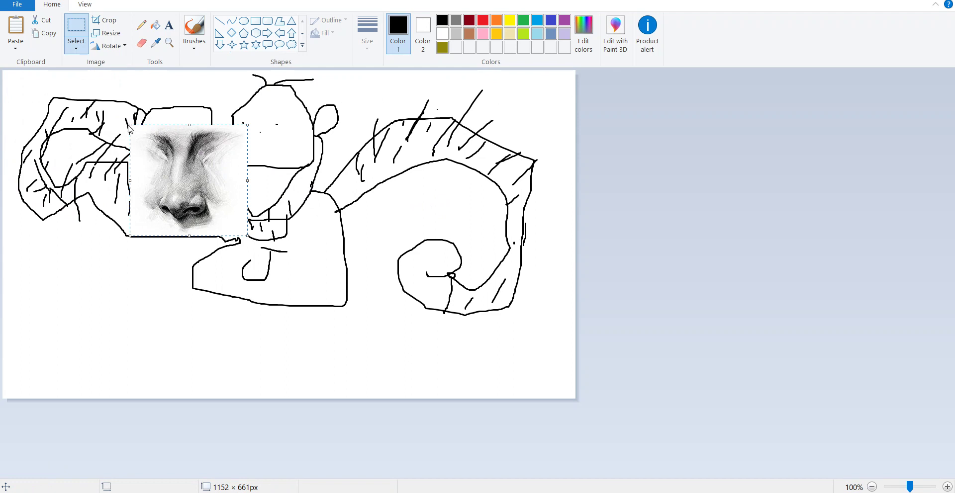
drag(130, 128, 144, 146)
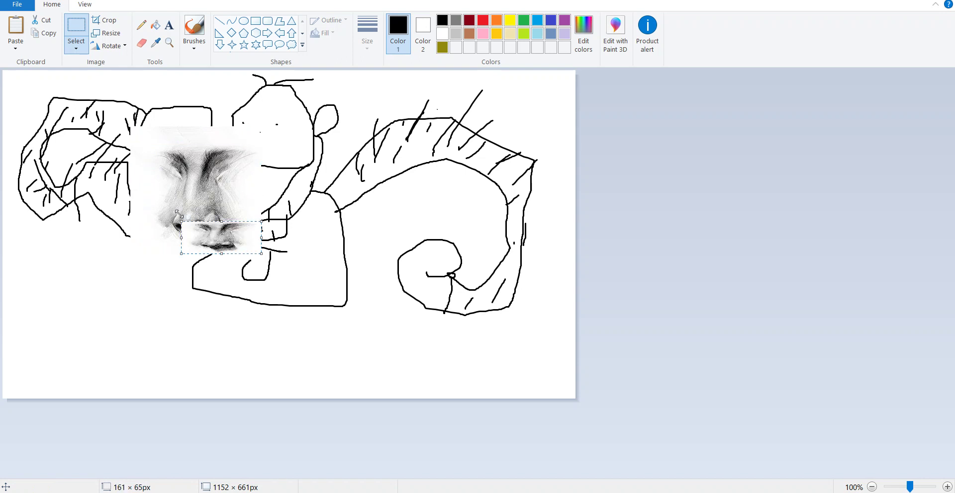
key(ctrl+z)
key(ctrl+v)
drag(78, 131, 243, 199)
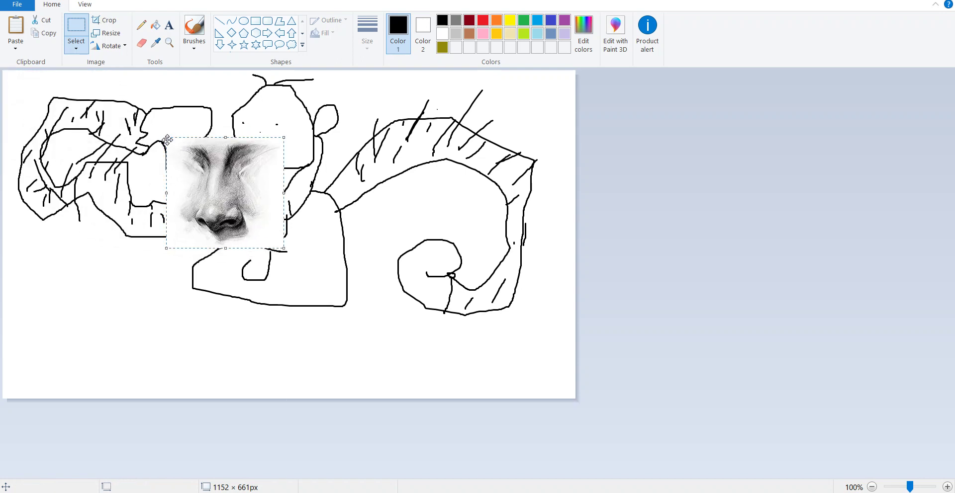
drag(161, 132, 284, 133)
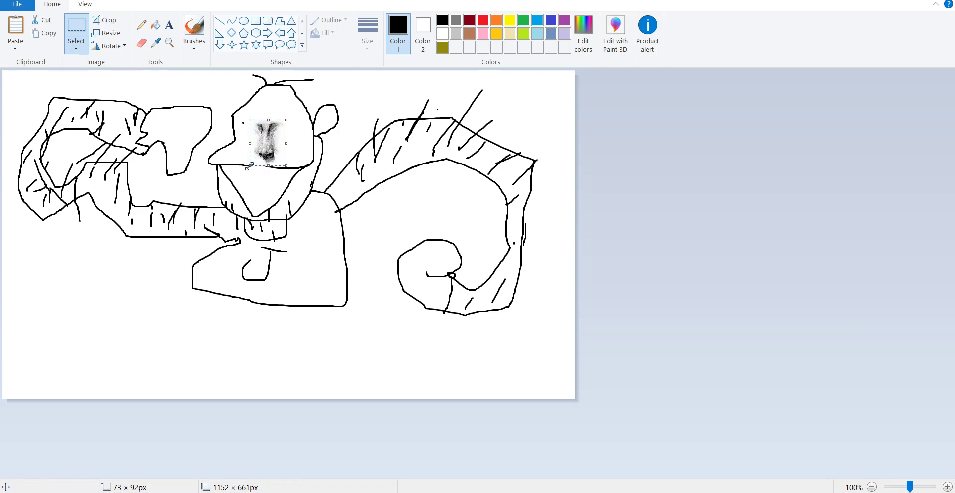
key(ctrl+z)
Step: Paint two black nostril dots on the muzzle just above the mouth line
scroll(495, 241, up, 1)
scroll(494, 242, down, 1)
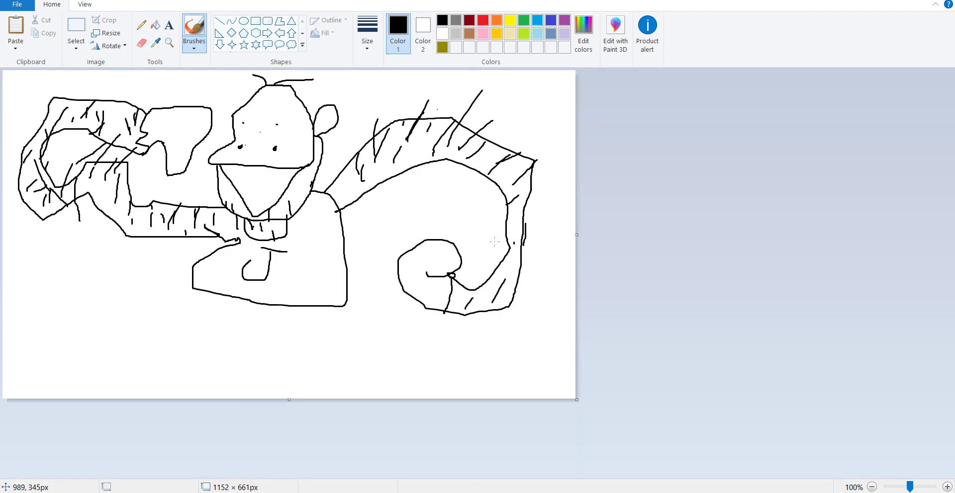
scroll(494, 242, down, 1)
scroll(494, 242, up, 1)
scroll(494, 242, up, 1)
scroll(494, 242, down, 1)
scroll(494, 242, down, 1)
scroll(494, 242, up, 2)
scroll(494, 242, down, 5)
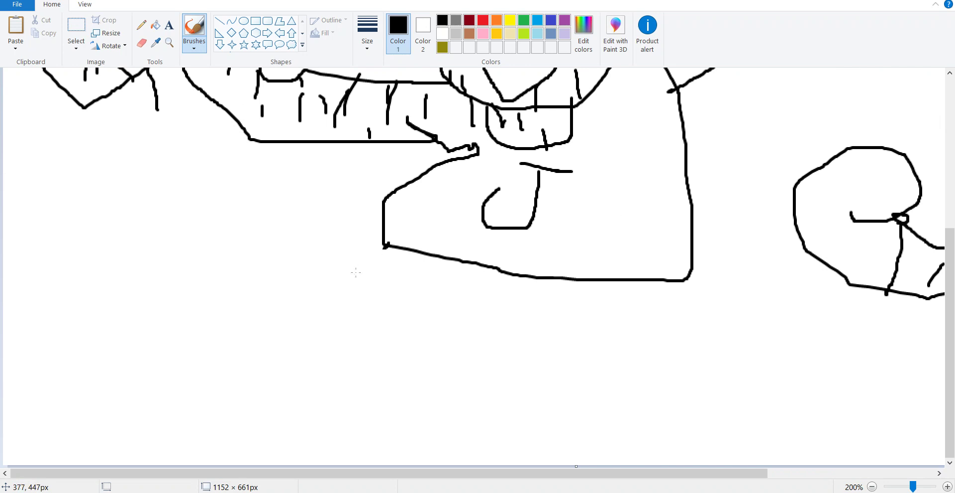
Step: Outline the ape's two bent legs and large flat feet below the torso with the black brush
mouse_move(355, 273)
mouse_down()
mouse_move(387, 360)
mouse_move(517, 383)
mouse_move(411, 424)
mouse_move(429, 460)
mouse_move(519, 450)
mouse_up()
key(ctrl+z)
mouse_move(377, 242)
mouse_down()
mouse_move(414, 304)
mouse_move(234, 383)
mouse_move(379, 416)
mouse_move(528, 370)
mouse_up()
mouse_move(488, 337)
mouse_down()
mouse_move(488, 284)
mouse_move(785, 325)
mouse_move(801, 379)
mouse_move(748, 420)
mouse_move(884, 450)
mouse_move(951, 399)
mouse_move(871, 342)
mouse_move(731, 284)
mouse_move(683, 282)
mouse_up()
scroll(683, 282, down, 1)
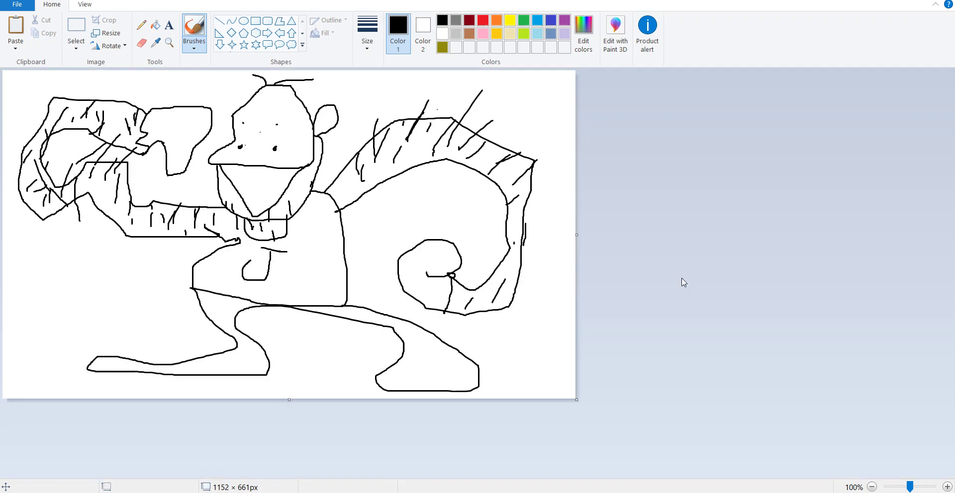
Step: Fill the ape's neck, between the chin and the chest, with the same brown as the arms and legs
scroll(544, 239, down, 1)
scroll(544, 236, up, 1)
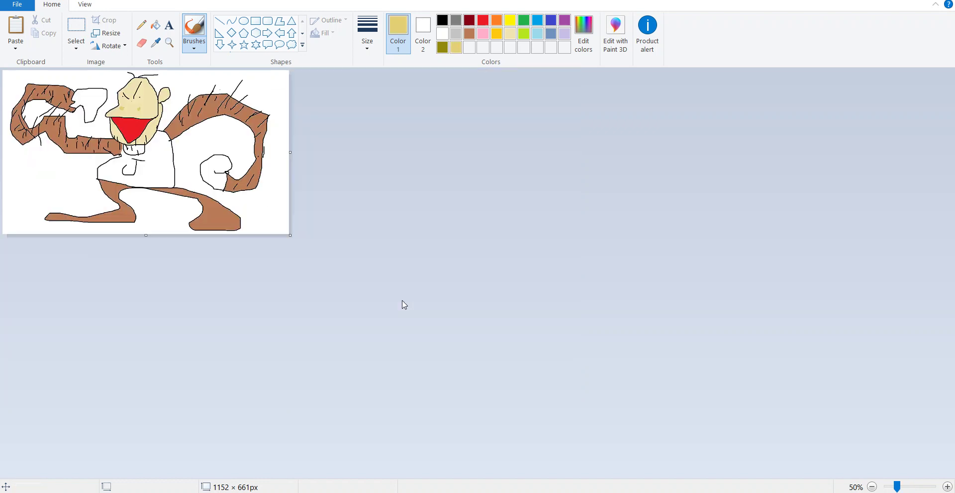
scroll(401, 302, up, 2)
scroll(401, 300, down, 1)
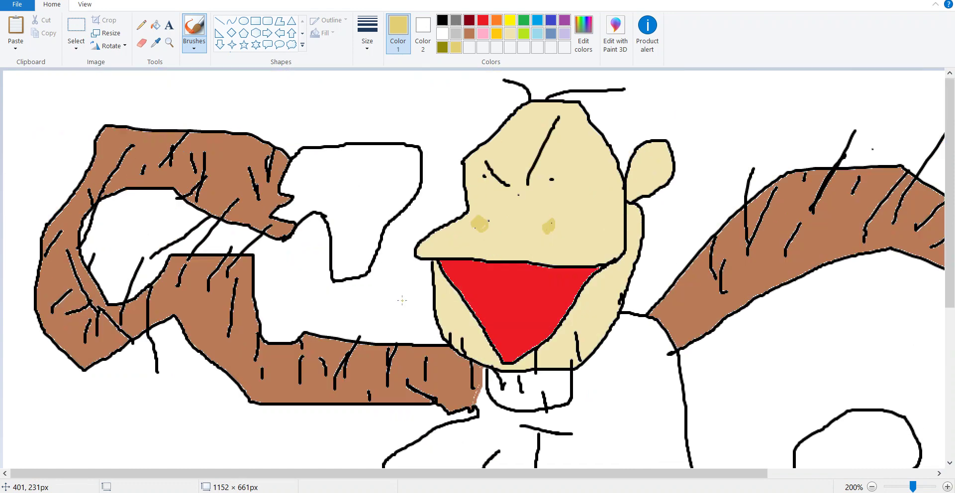
scroll(402, 300, down, 1)
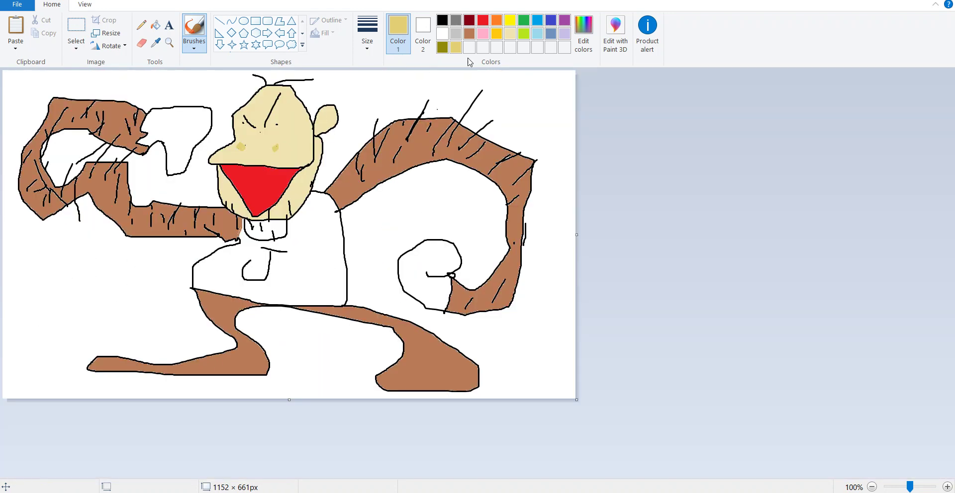
click(469, 33)
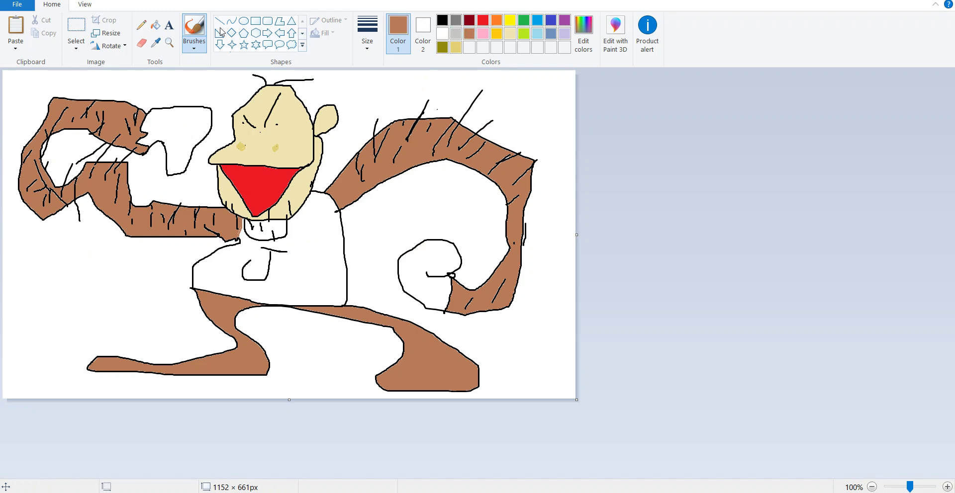
click(155, 25)
click(268, 231)
scroll(271, 230, down, 1)
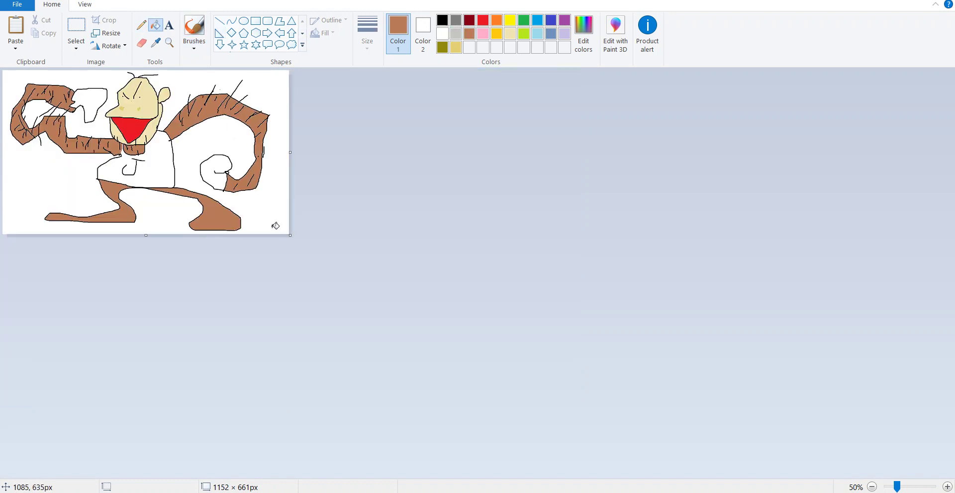
scroll(271, 229, up, 1)
Step: Paint a black freehand brush stroke in the blank area between the ape's ear and its raised arm
click(442, 22)
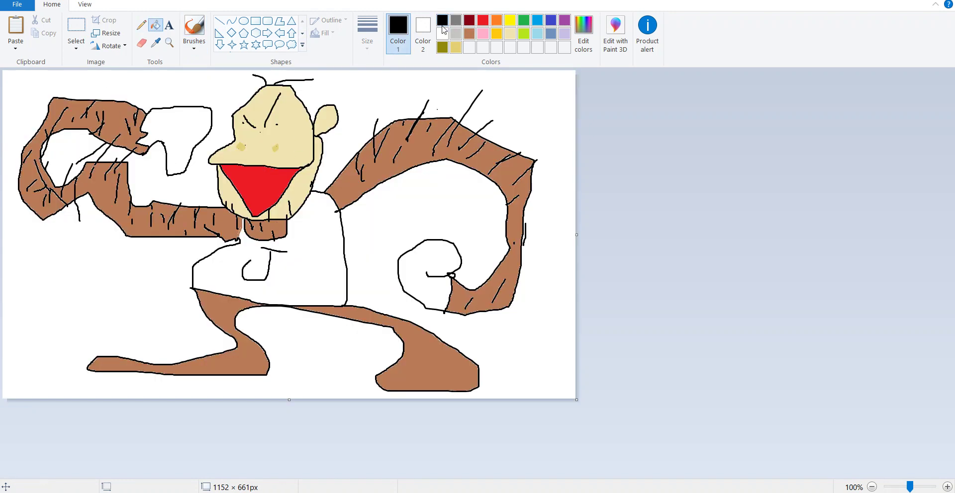
click(194, 28)
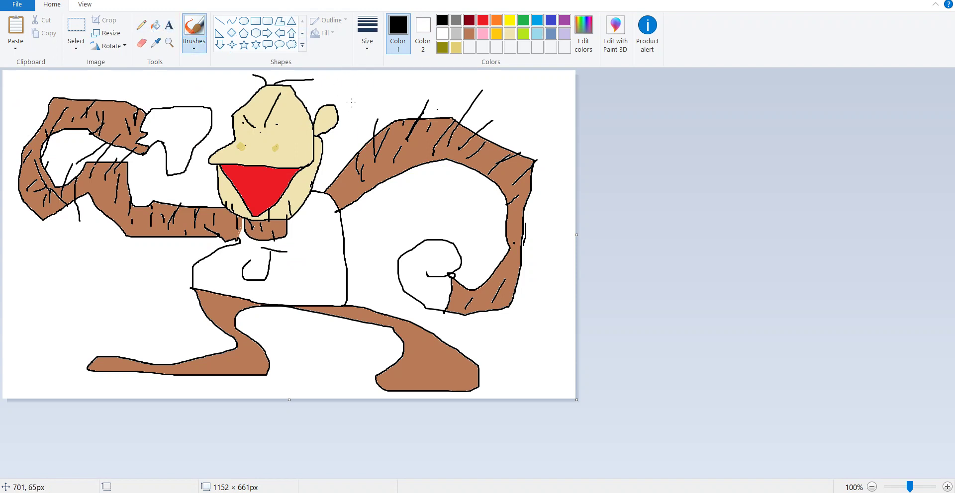
mouse_move(351, 102)
mouse_down()
mouse_move(378, 98)
mouse_move(345, 107)
mouse_move(394, 71)
mouse_move(395, 82)
mouse_up()
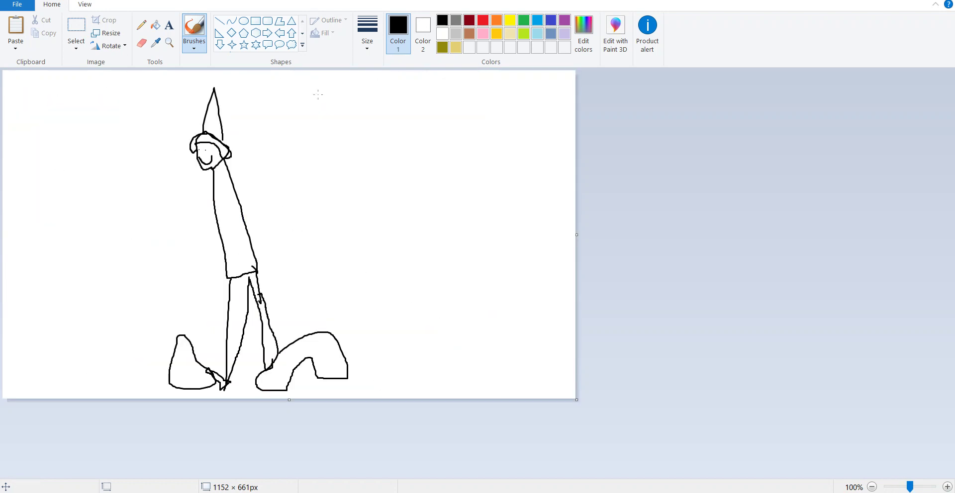
Step: Draw two outstretched arms on the figure with the pointed hat and outline a hand on the raised arm
scroll(230, 135, up, 1)
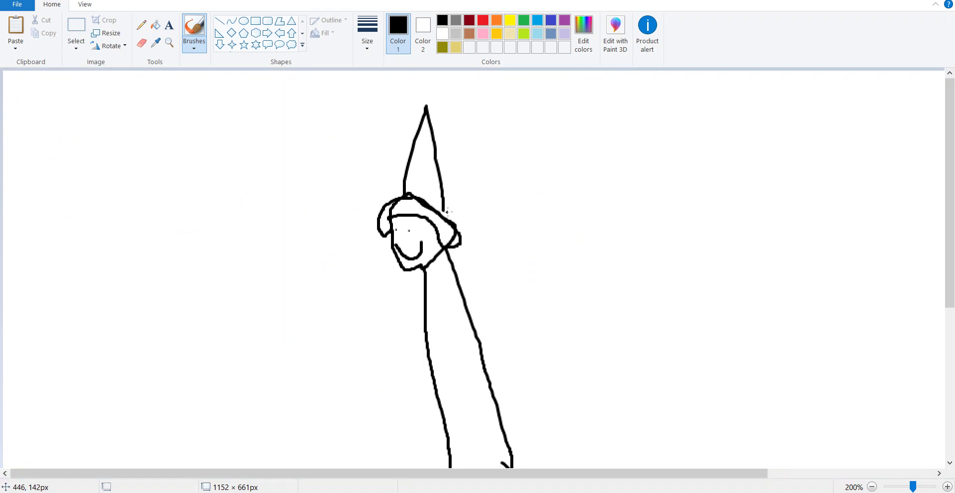
scroll(445, 211, down, 1)
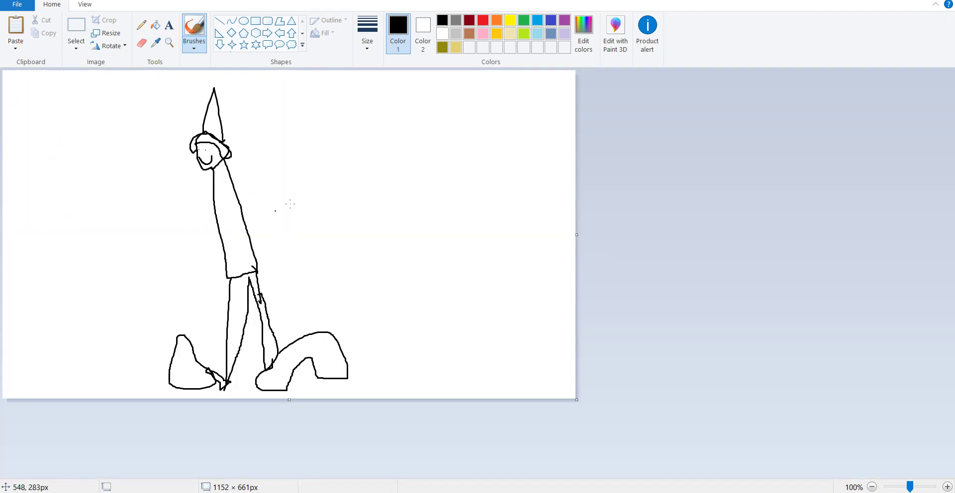
mouse_move(215, 172)
mouse_down()
mouse_move(67, 192)
mouse_move(197, 183)
mouse_move(330, 144)
mouse_move(227, 169)
mouse_up()
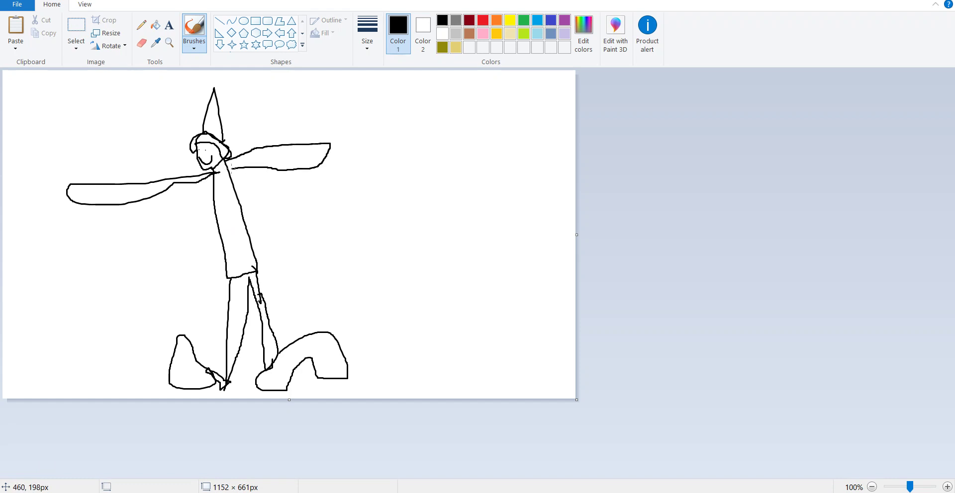
mouse_move(326, 139)
mouse_down()
mouse_move(395, 149)
mouse_move(379, 161)
mouse_move(277, 179)
mouse_up()
key(ctrl+z)
mouse_move(330, 145)
mouse_down()
mouse_move(371, 134)
mouse_move(317, 163)
mouse_up()
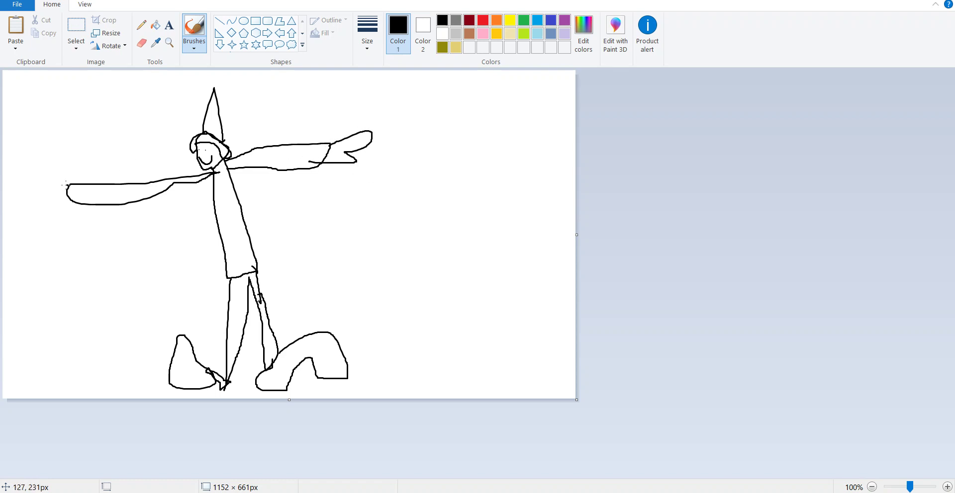
Step: Outline a hand at the end of the figure's lower, longer arm with the black brush
mouse_move(66, 185)
mouse_down()
mouse_move(67, 216)
mouse_move(102, 203)
mouse_move(131, 226)
mouse_move(80, 199)
mouse_move(12, 187)
mouse_move(133, 214)
mouse_move(1, 197)
mouse_move(25, 173)
mouse_move(1, 181)
mouse_move(125, 216)
mouse_up()
key(ctrl+z)
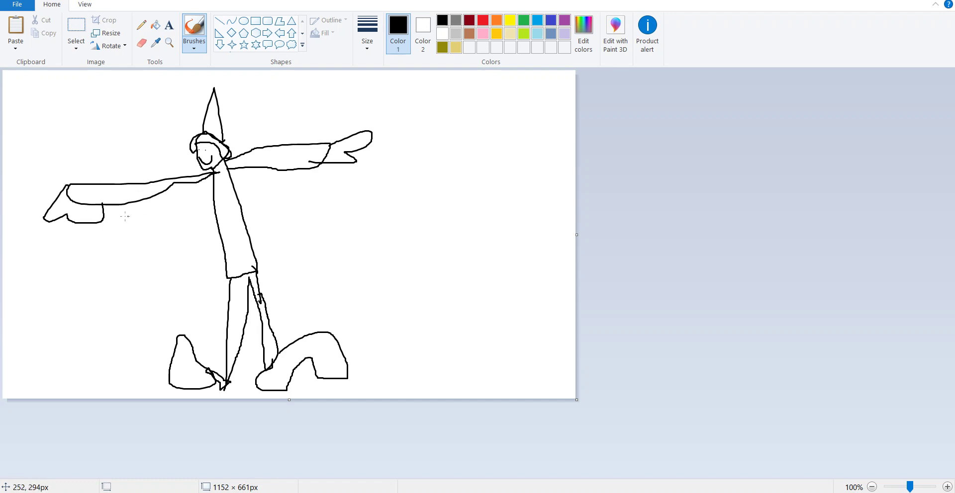
mouse_move(36, 177)
mouse_down()
mouse_move(70, 220)
mouse_move(15, 212)
mouse_up()
key(ctrl+z)
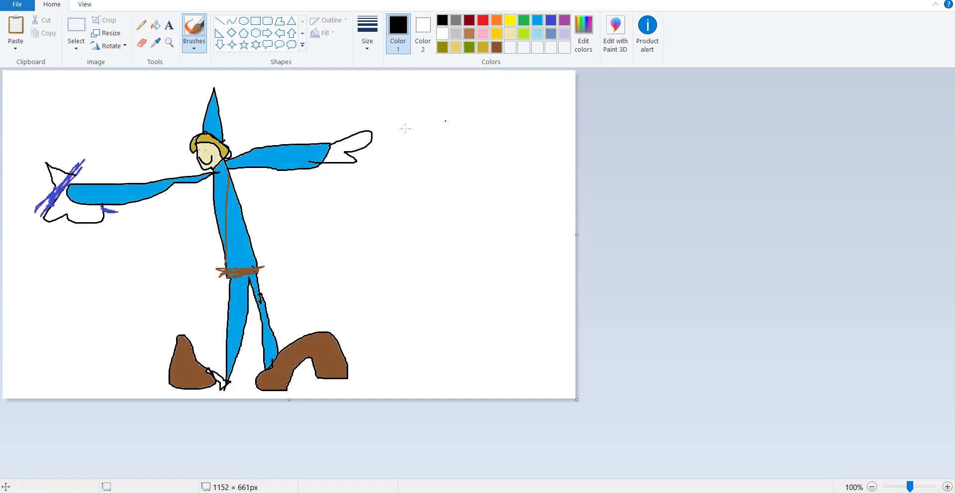
Step: Write the title LAKE in thick turquoise brush letters in the blank area above the figure's raised hand
mouse_move(379, 114)
mouse_down()
mouse_move(373, 133)
mouse_move(409, 135)
mouse_up()
key(ctrl+z)
click(537, 20)
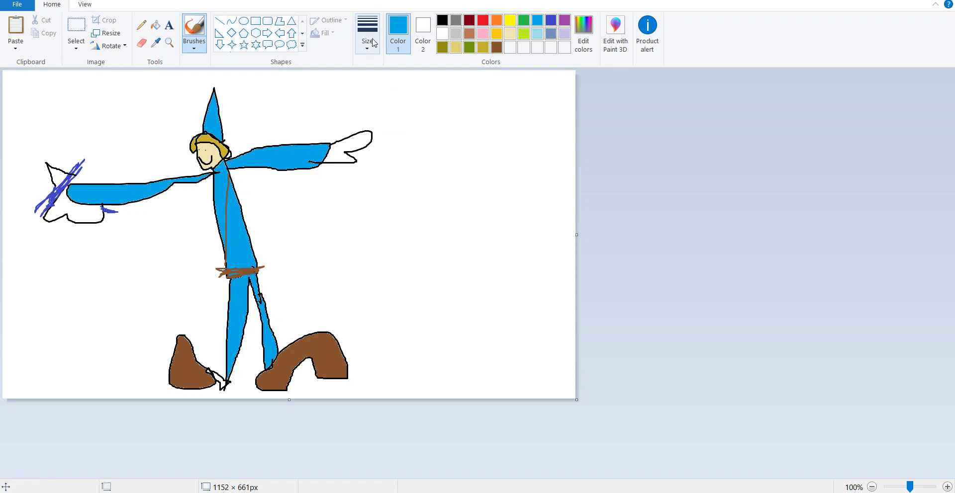
click(367, 33)
mouse_move(395, 92)
mouse_down()
mouse_move(395, 129)
mouse_move(419, 129)
mouse_move(431, 89)
mouse_move(434, 129)
mouse_up()
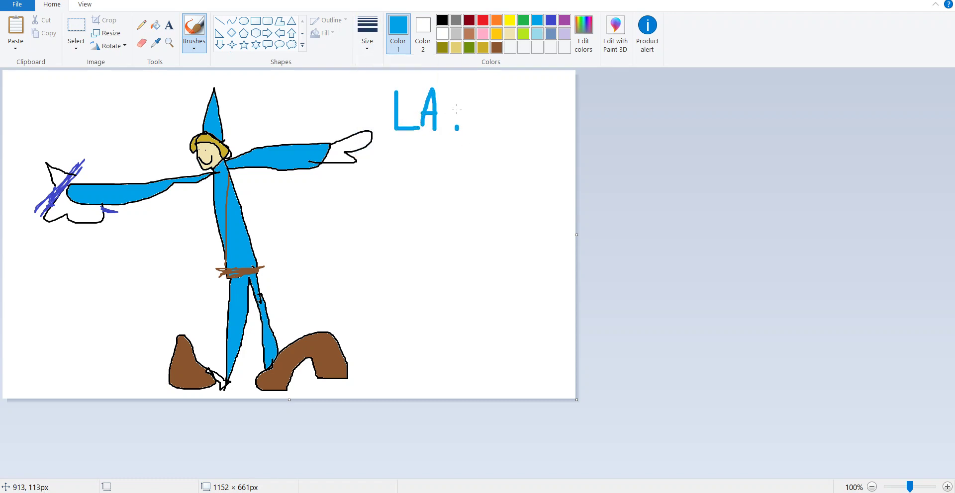
mouse_move(457, 83)
mouse_down()
mouse_move(457, 131)
mouse_move(484, 88)
mouse_move(469, 130)
mouse_up()
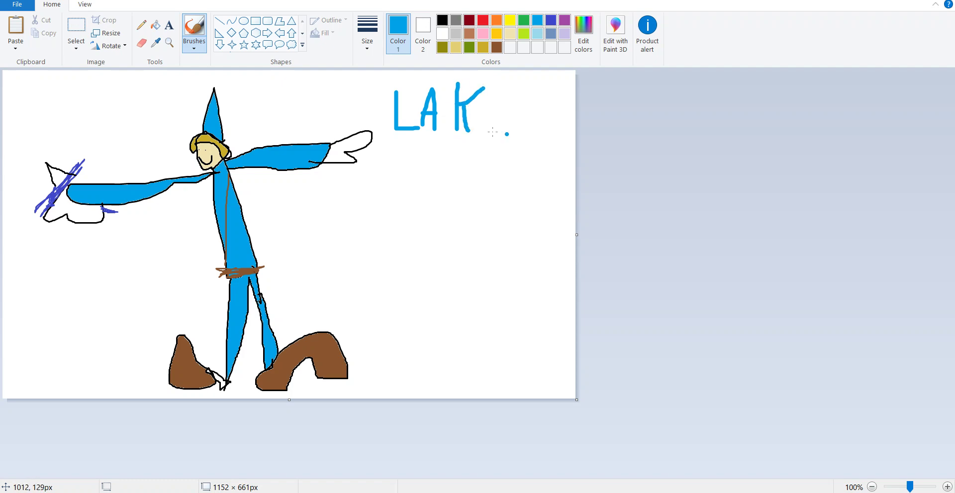
mouse_move(490, 92)
mouse_down()
mouse_move(486, 132)
mouse_move(503, 90)
mouse_up()
drag(482, 116, 502, 132)
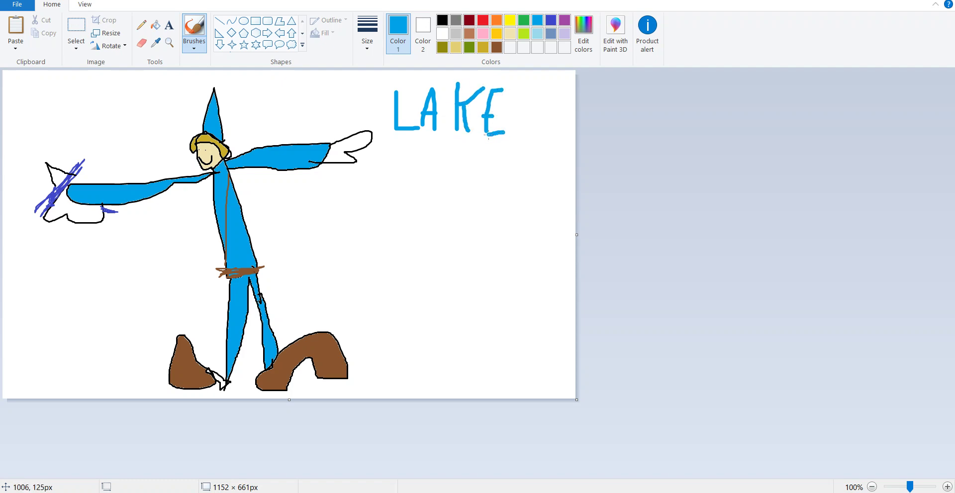
Step: Inspect the coloured blue figure closely, from its hat and hands down to the belt, legs and brown boots
ctrl+scroll(347, 162, up, 1)
scroll(181, 179, down, 3)
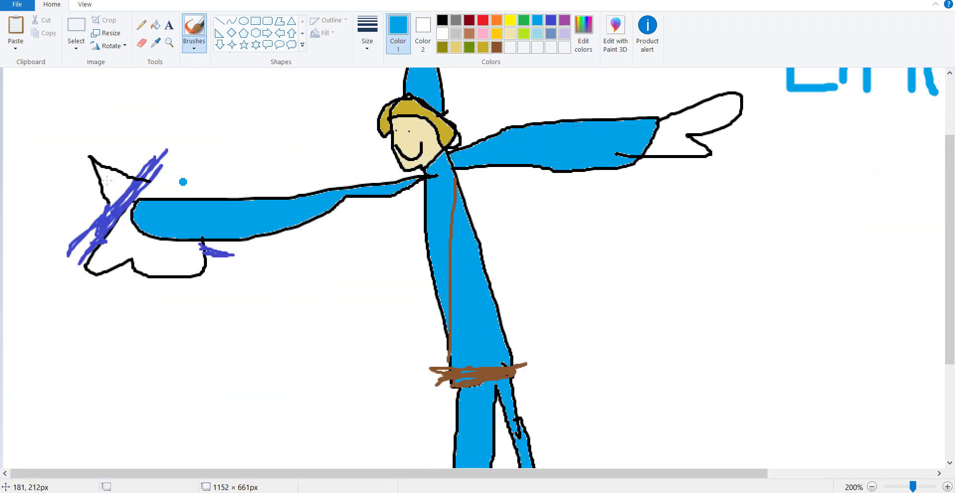
ctrl+scroll(65, 209, down, 1)
ctrl+scroll(91, 205, up, 1)
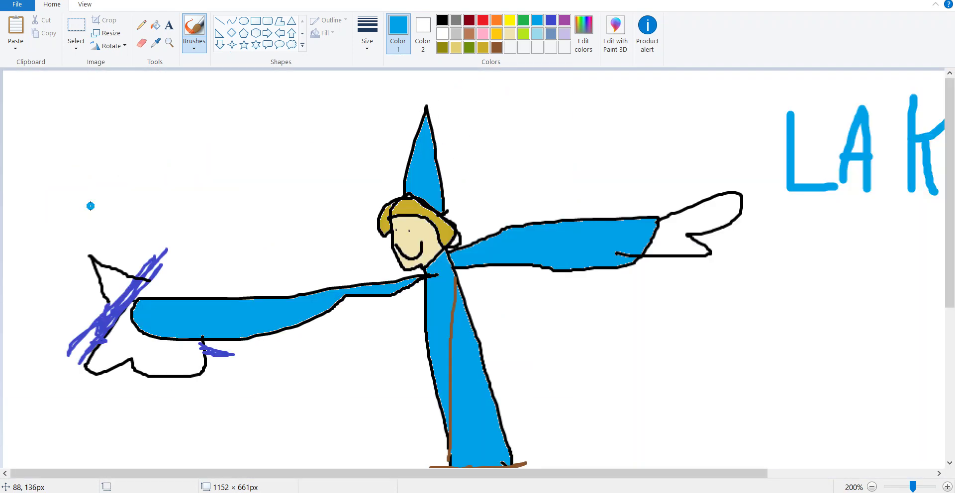
ctrl+scroll(91, 205, down, 1)
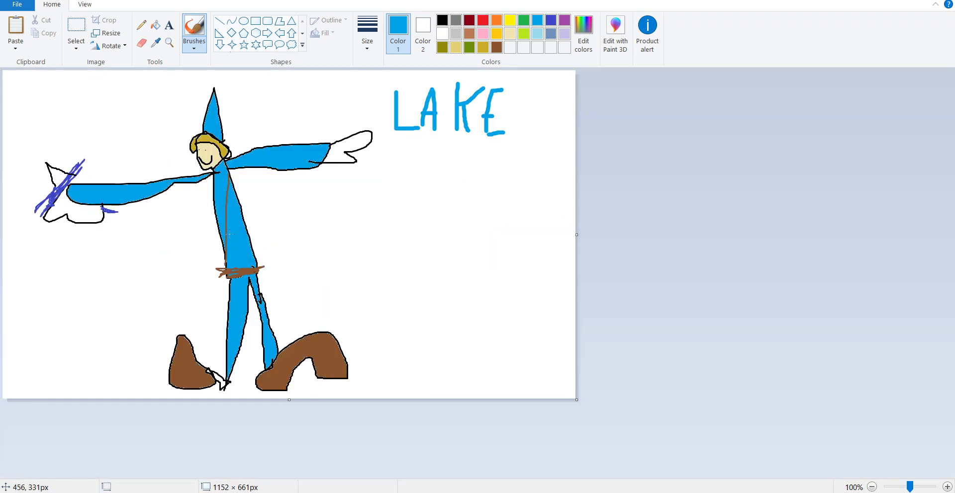
ctrl+scroll(229, 235, down, 1)
ctrl+scroll(229, 235, up, 2)
scroll(434, 263, down, 3)
ctrl+scroll(439, 267, down, 2)
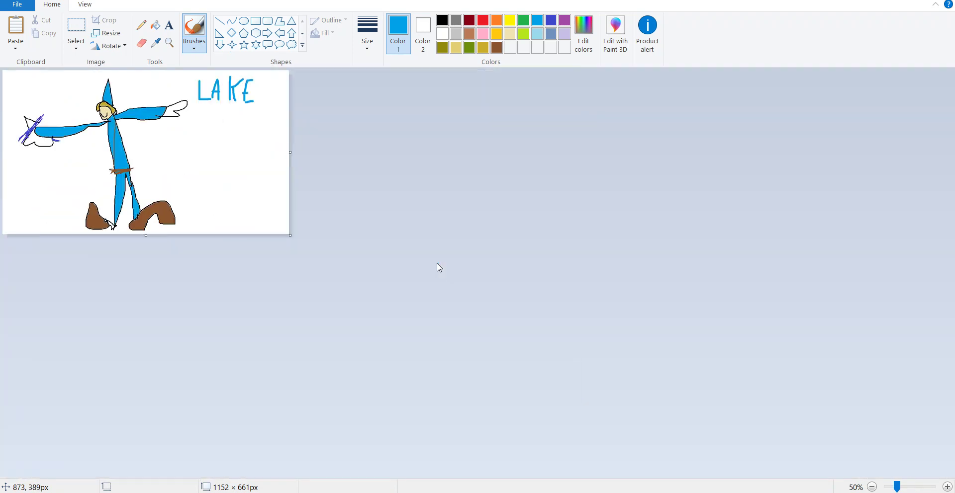
ctrl+scroll(438, 264, up, 3)
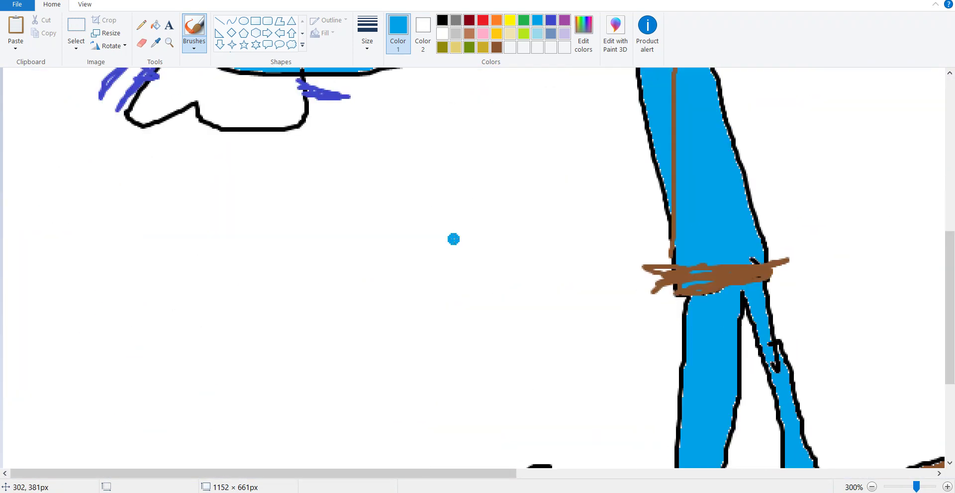
ctrl+scroll(453, 240, down, 4)
ctrl+scroll(406, 327, up, 1)
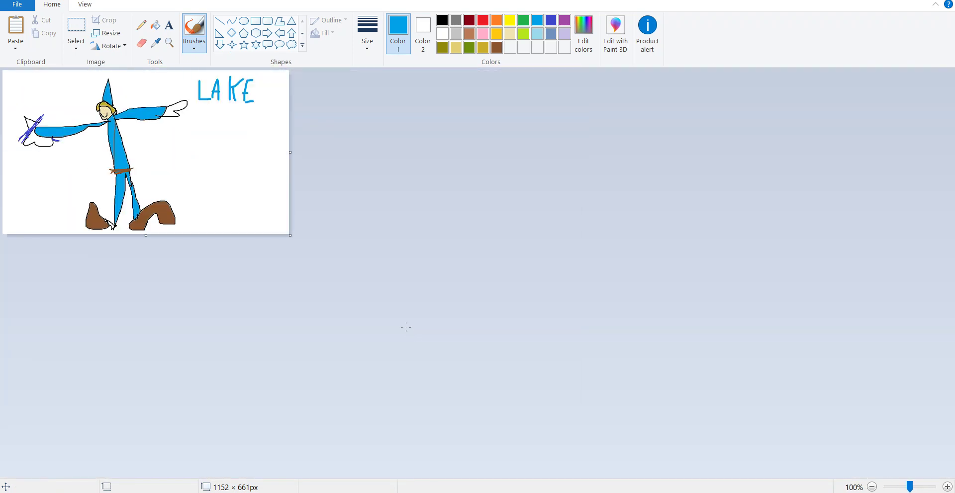
ctrl+scroll(406, 327, up, 1)
ctrl+scroll(406, 327, down, 1)
ctrl+scroll(405, 327, up, 2)
scroll(472, 393, down, 5)
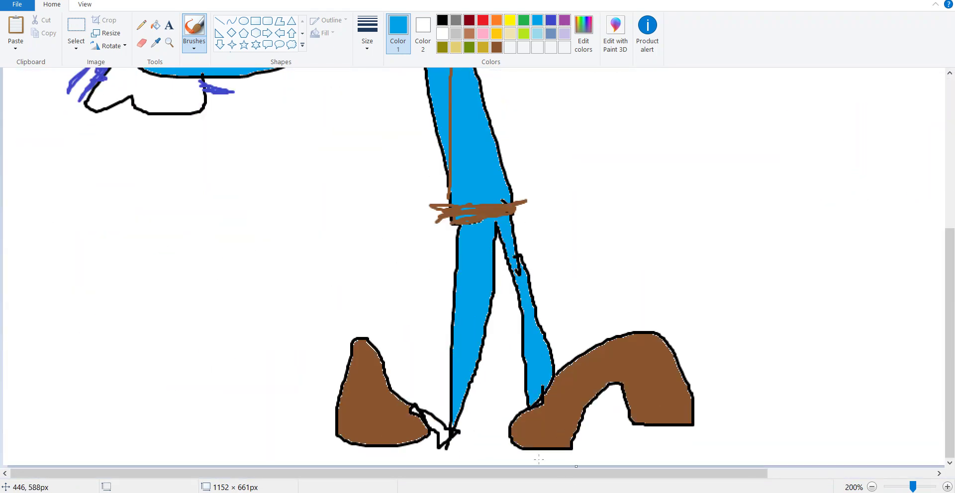
ctrl+scroll(584, 408, up, 1)
scroll(595, 379, down, 3)
ctrl+scroll(405, 444, up, 2)
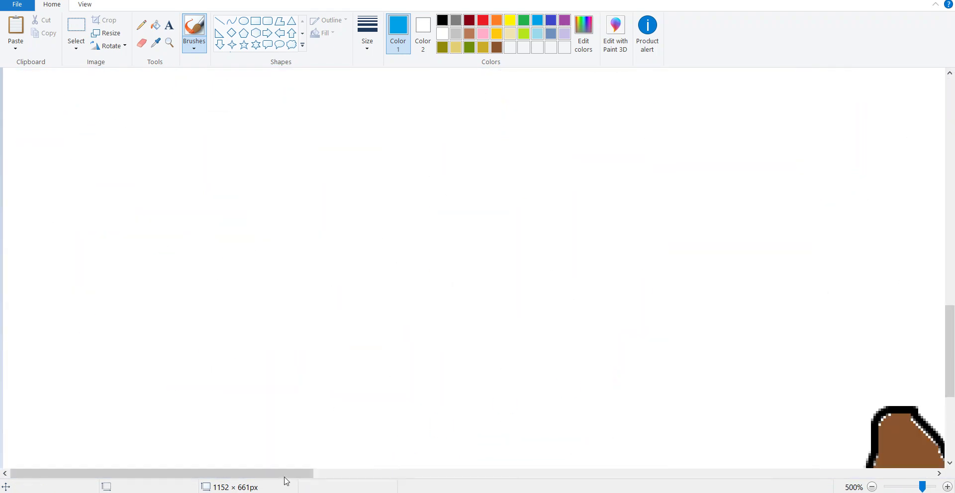
drag(285, 477, 545, 476)
scroll(597, 356, down, 3)
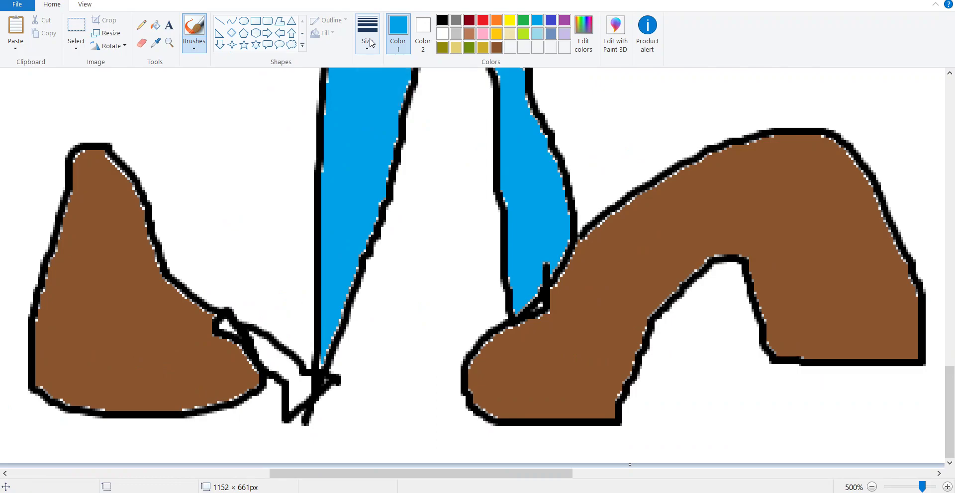
Step: Review the Super Smash Bros. Ultimate character list in the Chrome search results, then return to Paint
key(alt+Tab)
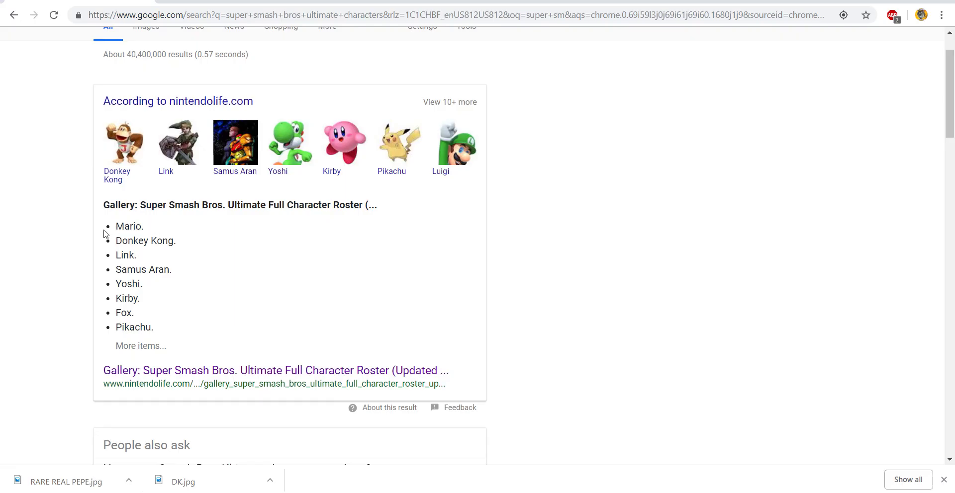
drag(117, 238, 181, 244)
click(183, 249)
double_click(139, 267)
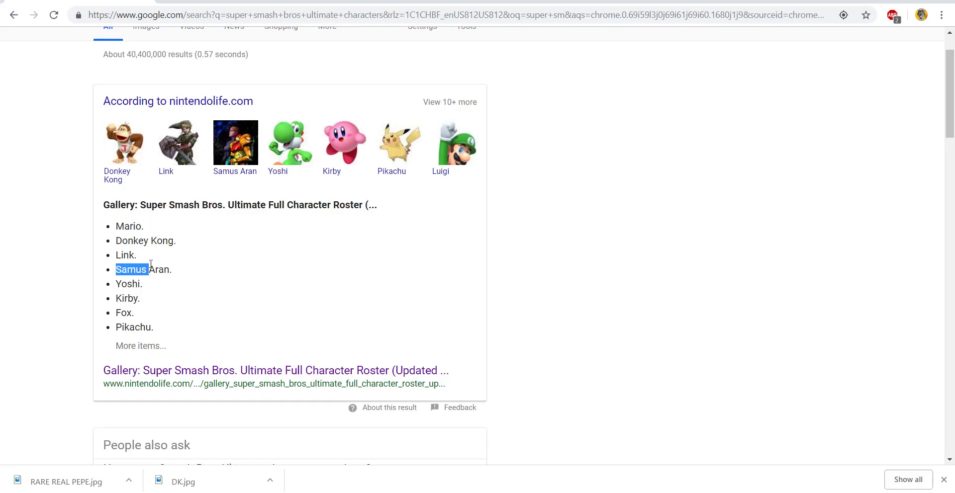
click(139, 265)
triple_click(111, 257)
click(109, 248)
triple_click(193, 226)
click(193, 232)
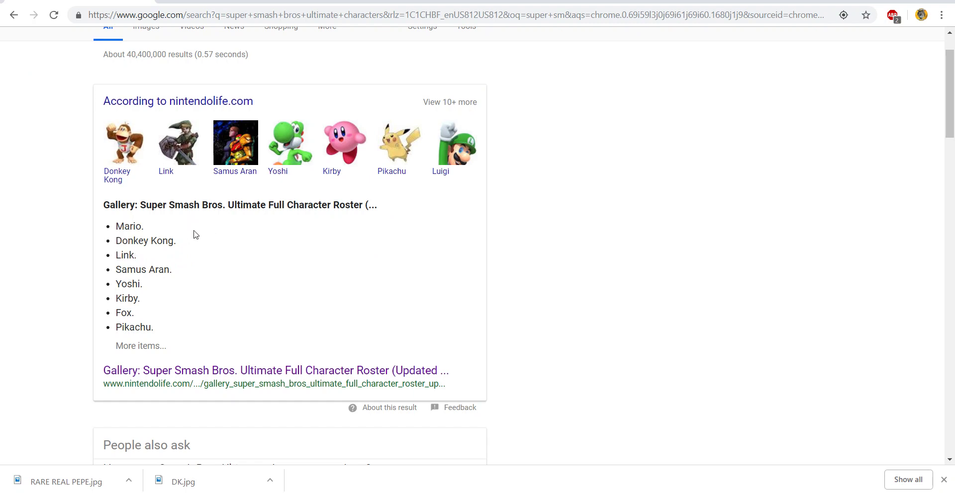
triple_click(118, 243)
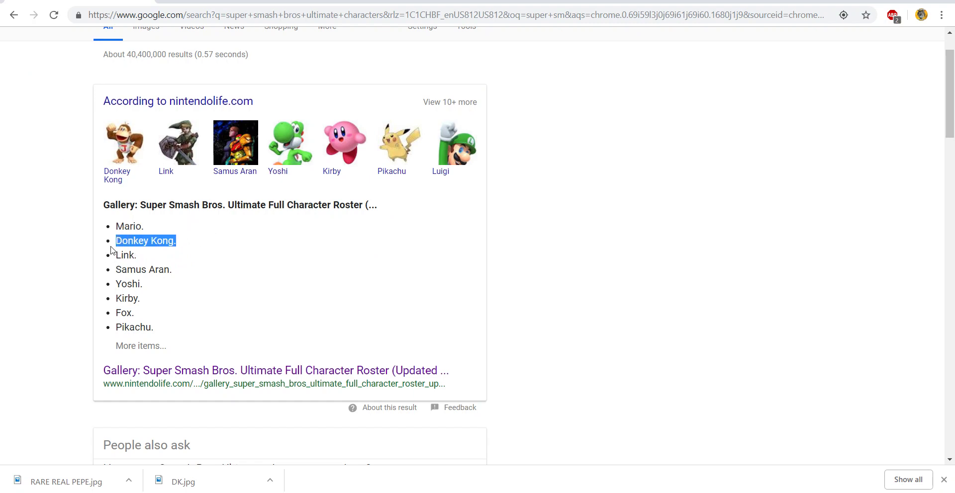
click(164, 258)
drag(204, 269, 113, 271)
click(137, 257)
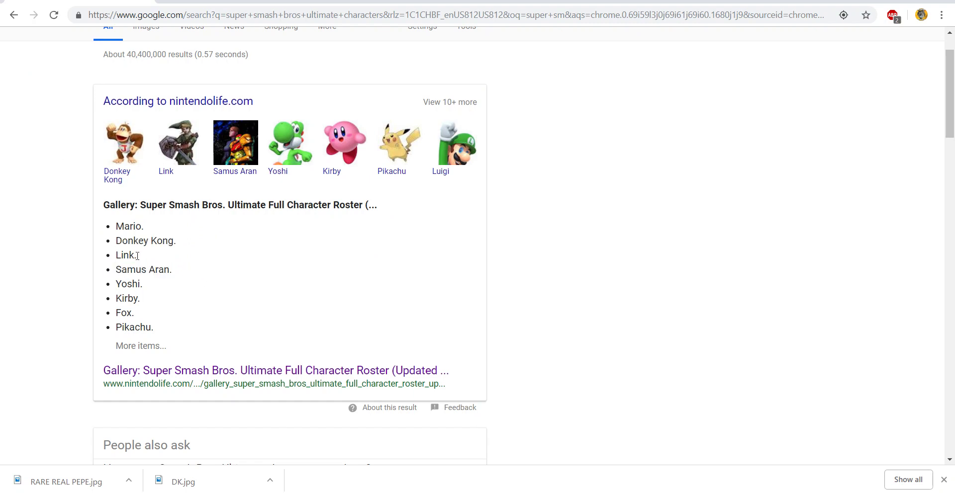
key(alt+Tab)
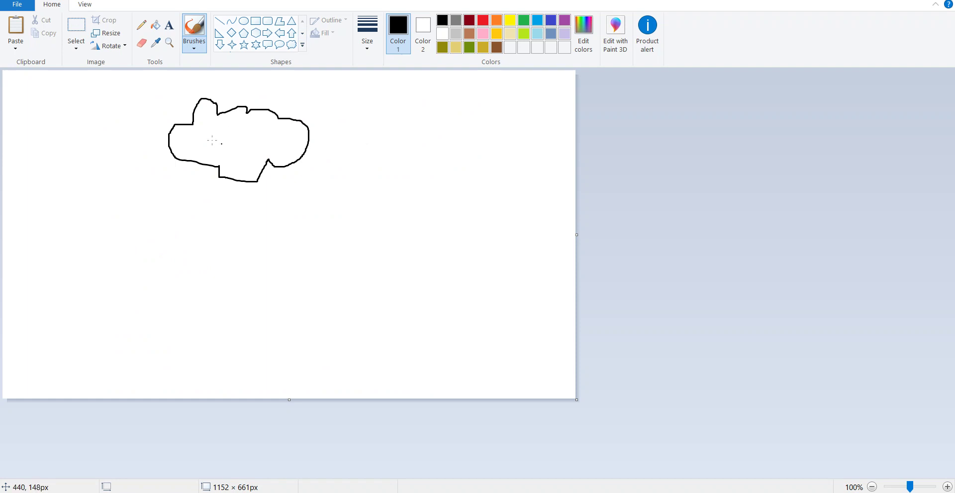
Step: Draw two roughly triangular black eyes inside the new character's wide, lumpy head outline
mouse_move(209, 118)
mouse_down()
mouse_move(206, 136)
mouse_move(207, 111)
mouse_move(207, 135)
mouse_move(267, 137)
mouse_up()
key(ctrl+z)
scroll(246, 128, up, 1)
scroll(343, 175, down, 2)
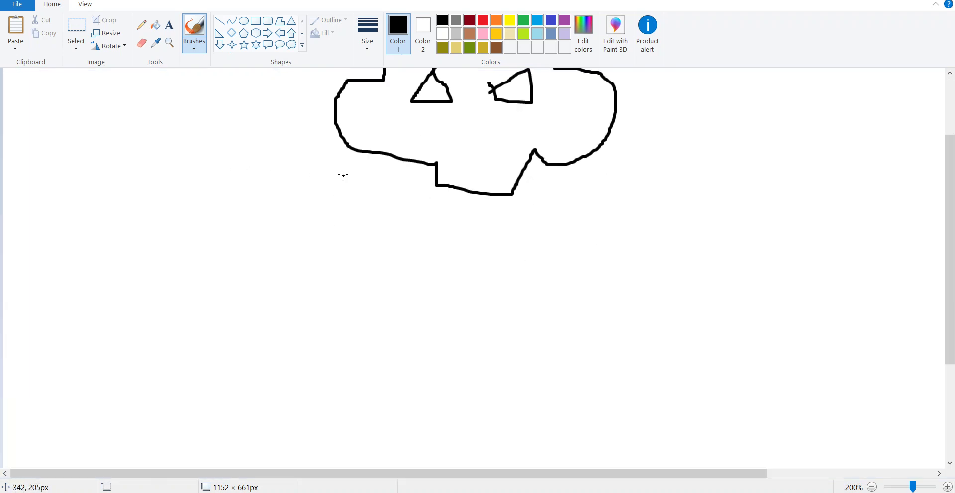
Step: Draw a jagged pumpkin-style mouth below the eyes and a slanted stem on top of the head in black
mouse_move(401, 95)
mouse_down()
mouse_move(391, 120)
mouse_move(420, 130)
mouse_move(429, 154)
mouse_move(472, 136)
mouse_move(506, 146)
mouse_move(529, 121)
mouse_move(481, 113)
mouse_move(448, 124)
mouse_move(423, 109)
mouse_move(397, 102)
mouse_up()
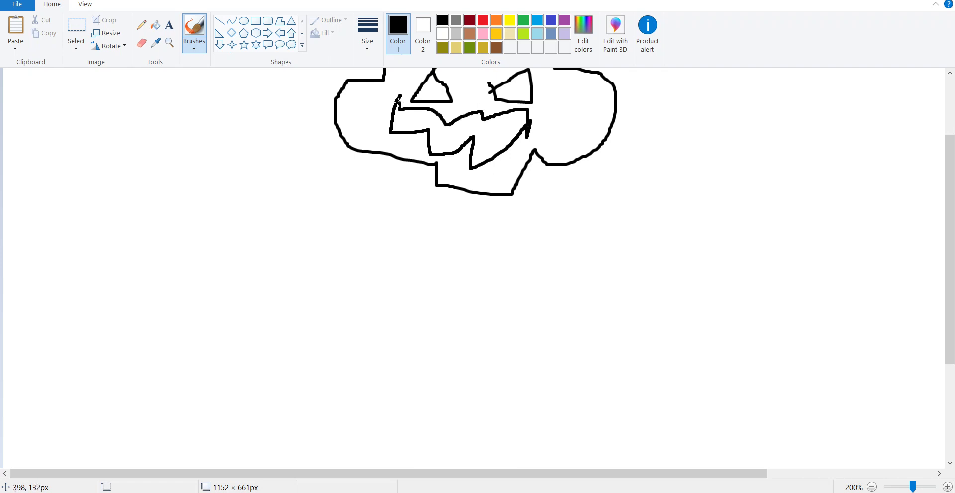
scroll(395, 99, down, 1)
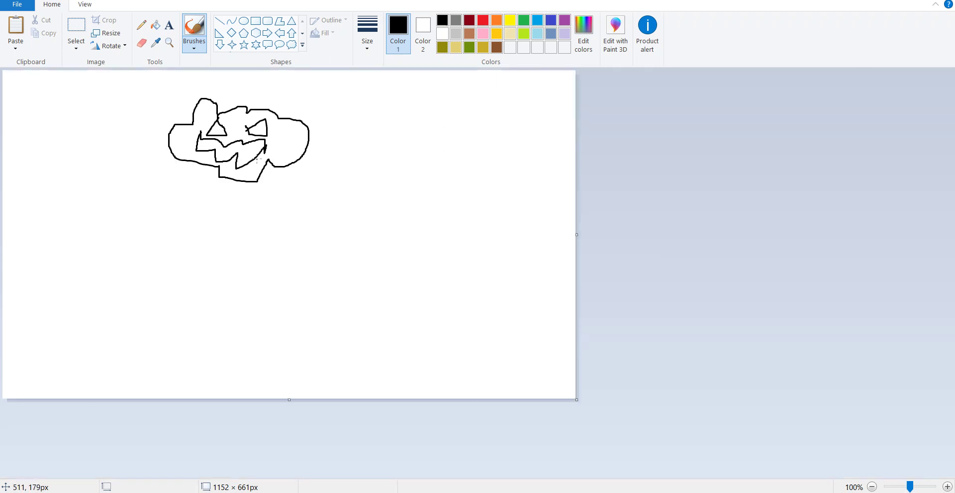
scroll(256, 159, up, 1)
mouse_move(483, 143)
mouse_down()
mouse_move(557, 91)
mouse_move(561, 119)
mouse_move(525, 147)
mouse_up()
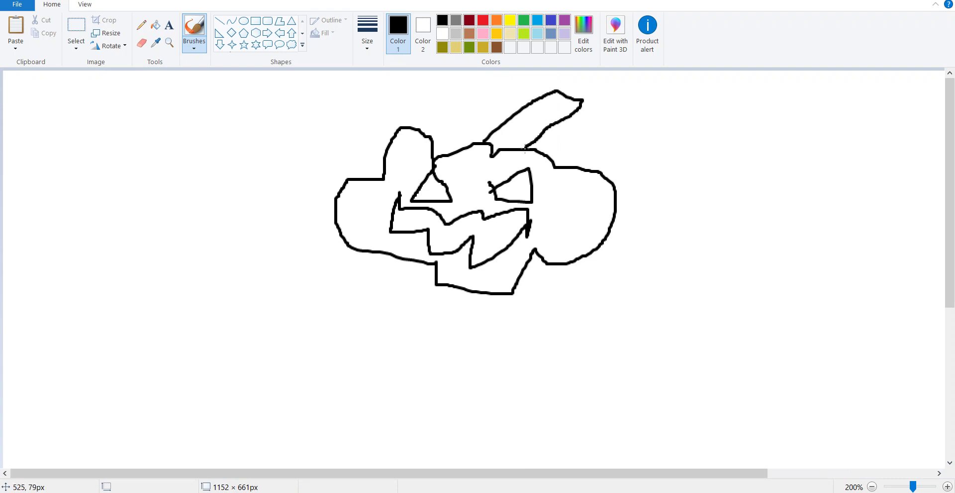
Step: Draw two large round shoulders beside the head, with a narrow tapering arm under the left one and a wide arm cannon under the right
scroll(524, 148, down, 1)
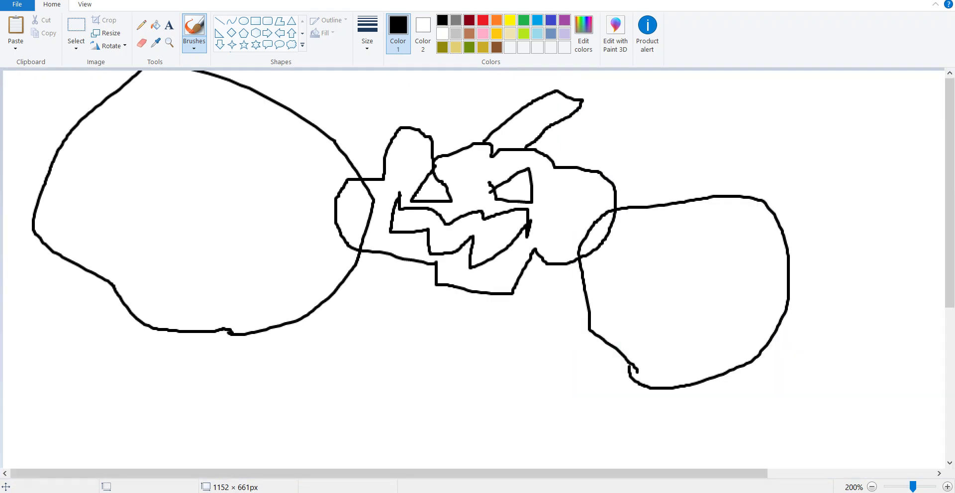
scroll(79, 478, down, 1)
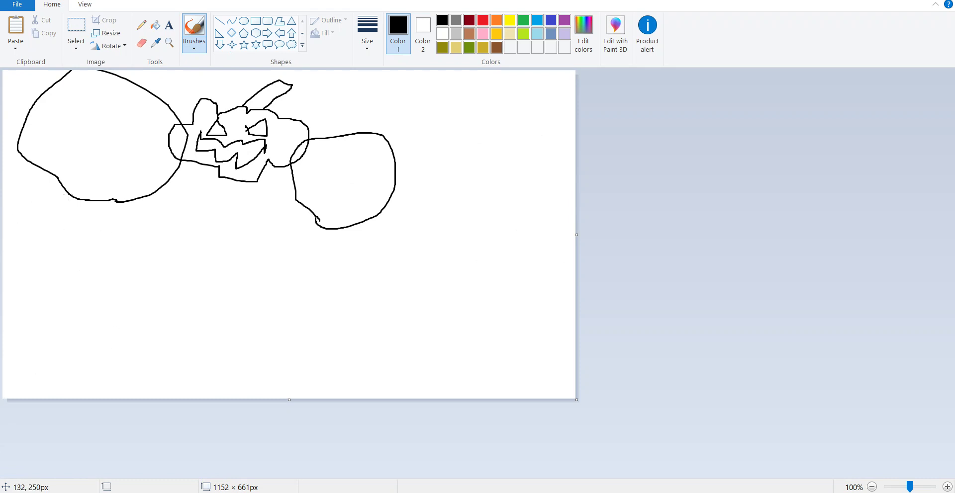
mouse_move(68, 195)
mouse_down()
mouse_move(52, 250)
mouse_move(91, 196)
mouse_up()
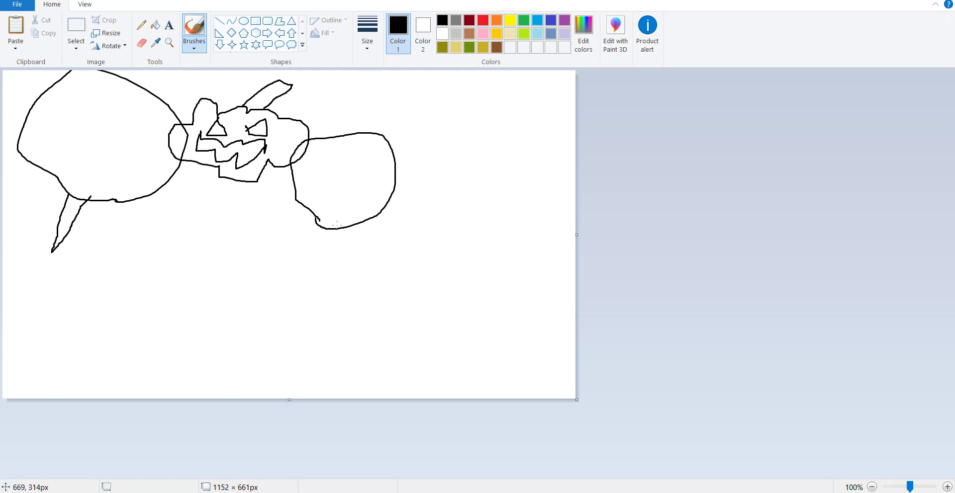
mouse_move(336, 229)
mouse_down()
mouse_move(351, 286)
mouse_move(387, 212)
mouse_move(340, 221)
mouse_move(340, 303)
mouse_move(371, 242)
mouse_up()
key(ctrl+z)
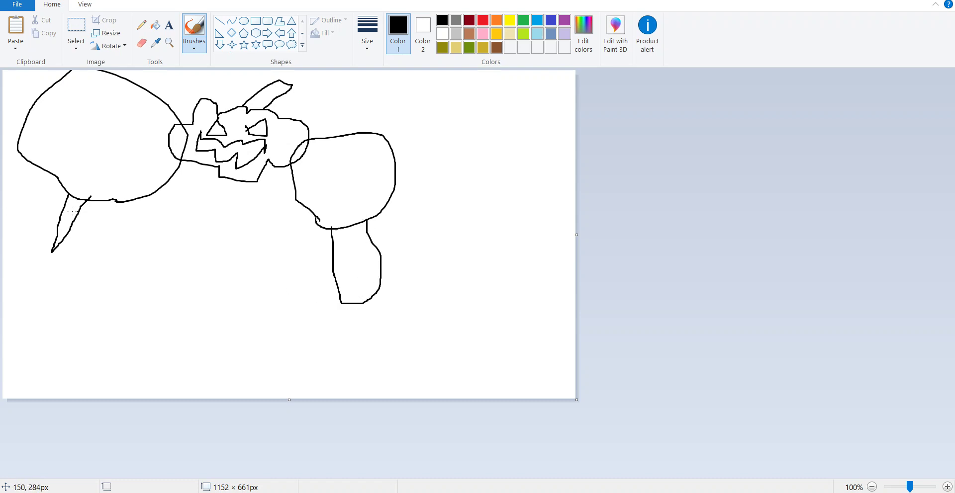
Step: Draw a hand of thin, spread black fingers at the tip of the narrow arm
drag(47, 253, 29, 270)
mouse_move(69, 247)
mouse_down()
mouse_move(51, 284)
mouse_move(60, 234)
mouse_move(77, 265)
mouse_move(65, 280)
mouse_move(64, 248)
mouse_move(41, 263)
mouse_up()
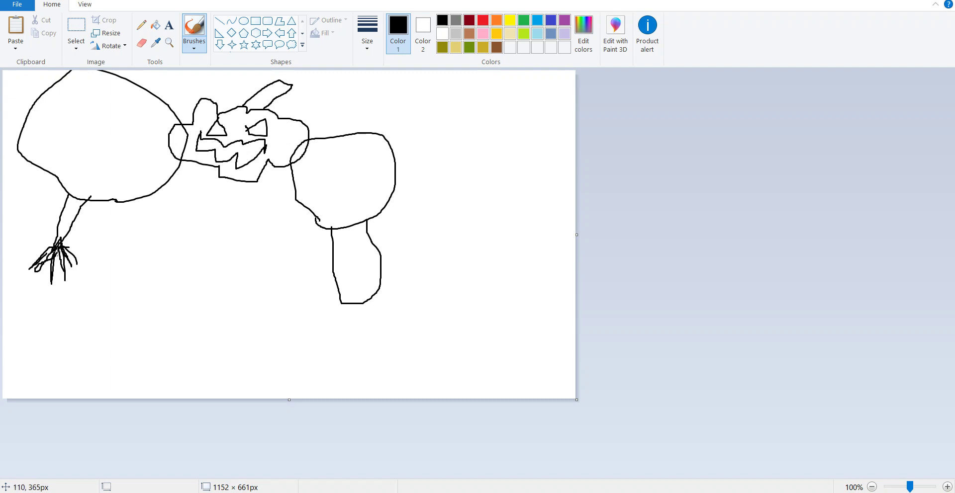
scroll(450, 177, up, 1)
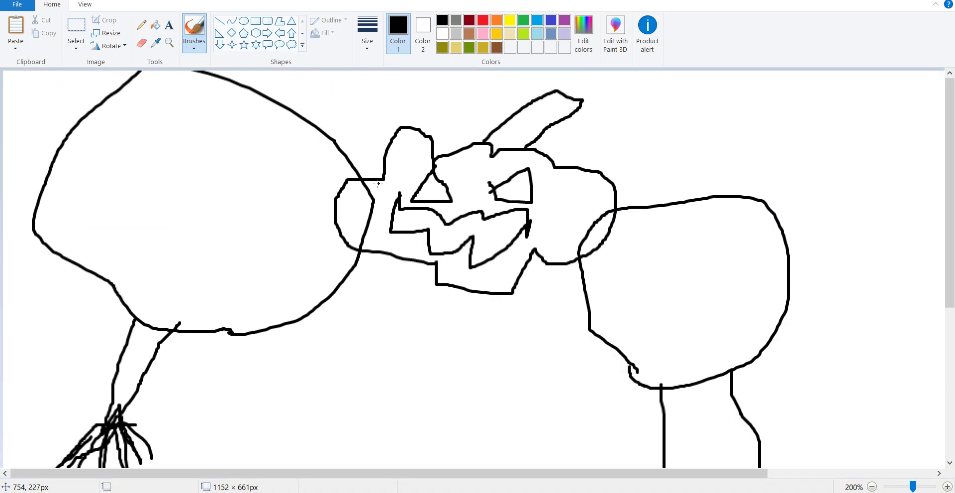
Step: Erase the part of the head outline that overlaps the left round shoulder
scroll(387, 190, down, 1)
scroll(333, 200, up, 1)
click(377, 49)
click(393, 141)
scroll(349, 172, down, 1)
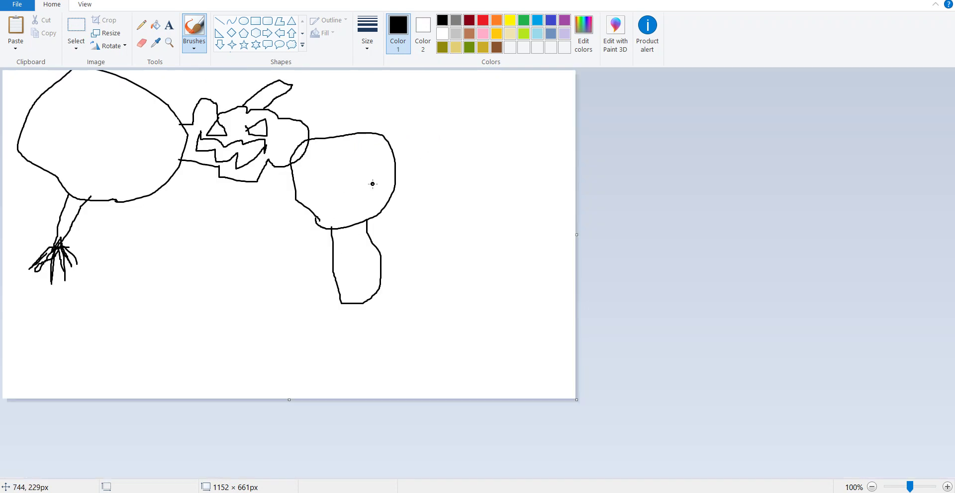
Step: Draw the body below the head as three stacked black-outlined sections, the lowest one forming two legs with flared feet
scroll(373, 184, down, 2)
scroll(373, 184, up, 2)
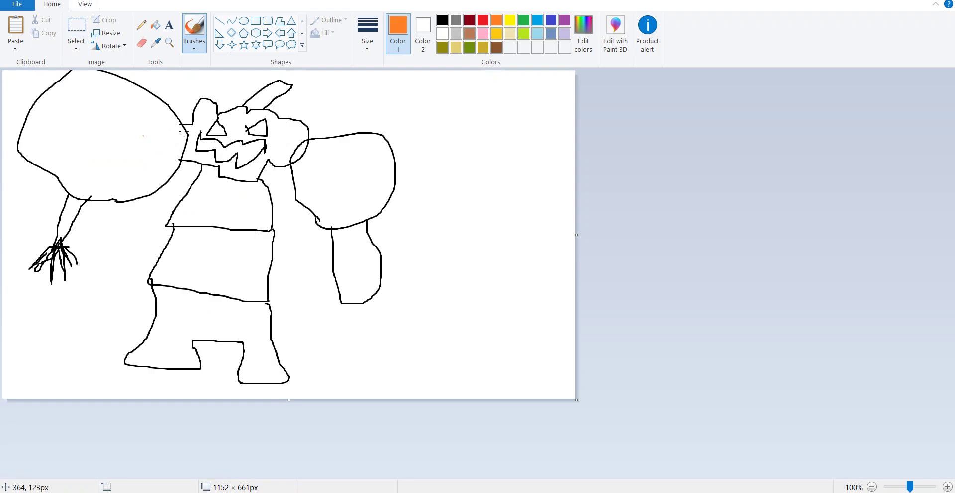
Step: Fill the head, both round shoulders, the small overlap between them and the narrow arm with orange
click(156, 25)
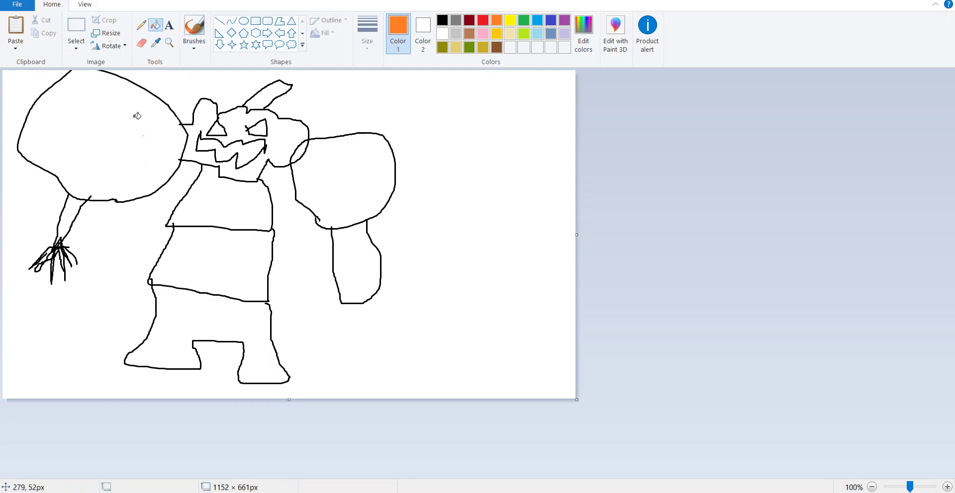
click(135, 117)
click(211, 118)
click(350, 175)
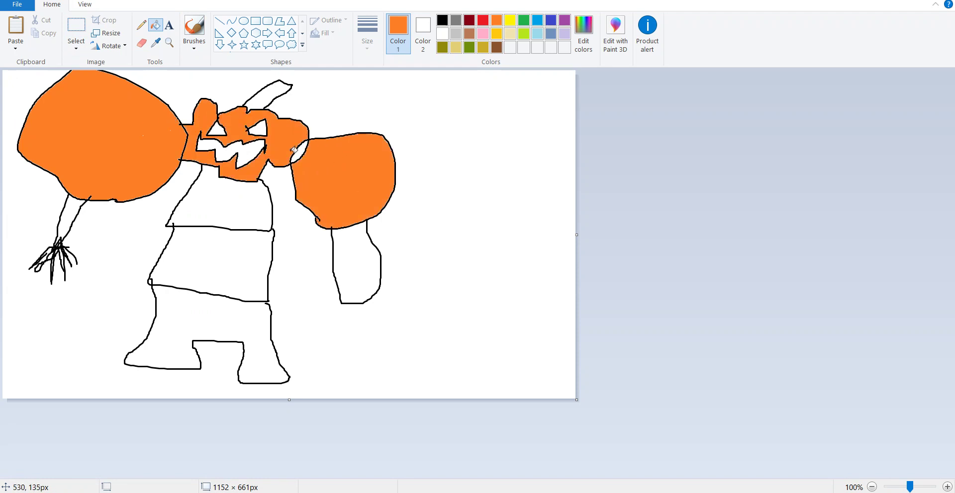
click(300, 149)
click(68, 205)
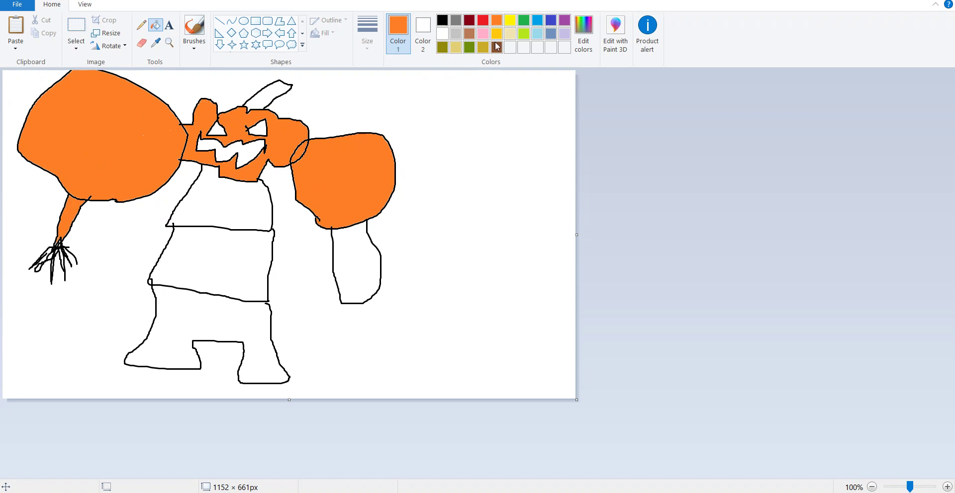
Step: Fill the arm cannon with indigo and the upper body section with red
click(551, 20)
click(349, 234)
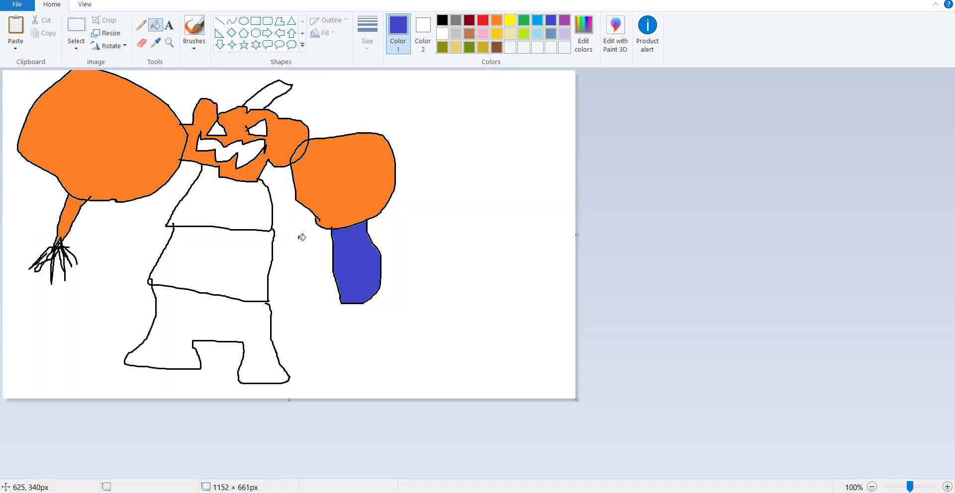
click(482, 20)
click(267, 172)
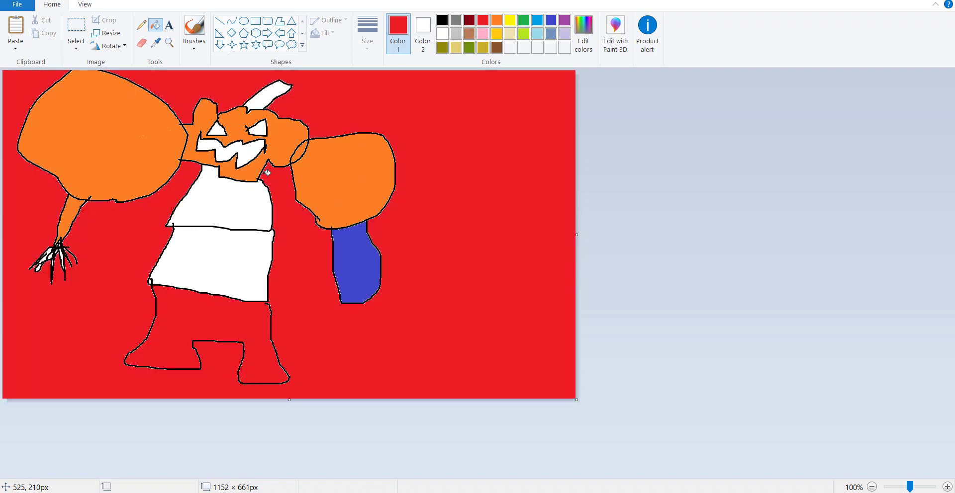
key(ctrl+z)
click(260, 198)
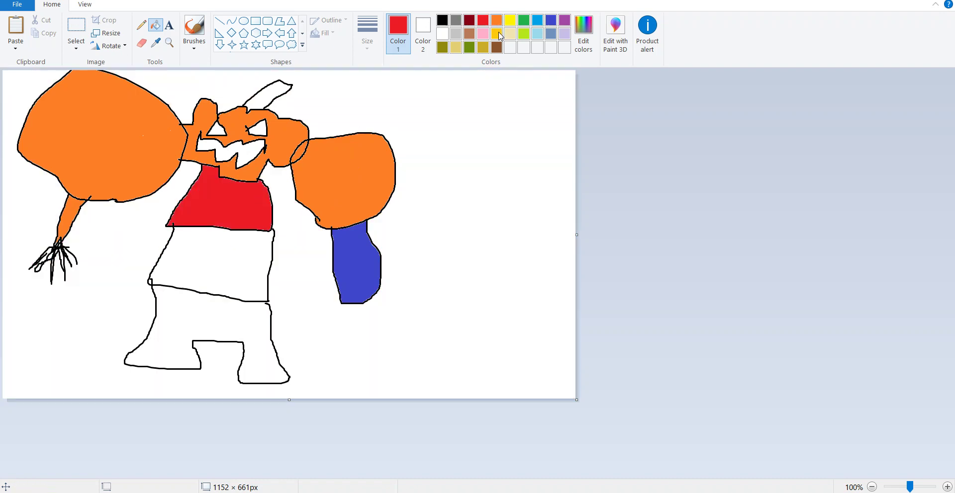
Step: Fill the middle body section with gold and the leg section with red
click(497, 34)
click(237, 261)
scroll(238, 268, down, 1)
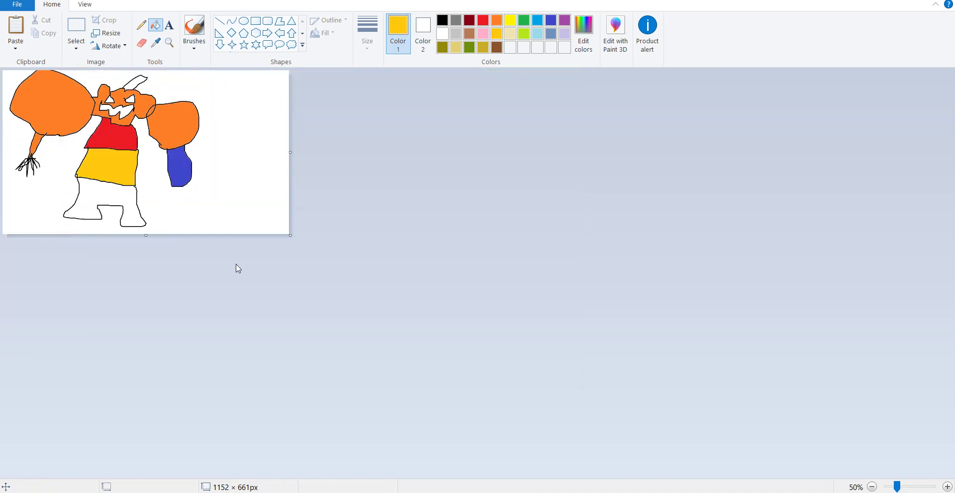
scroll(238, 268, up, 1)
key(alt+Tab)
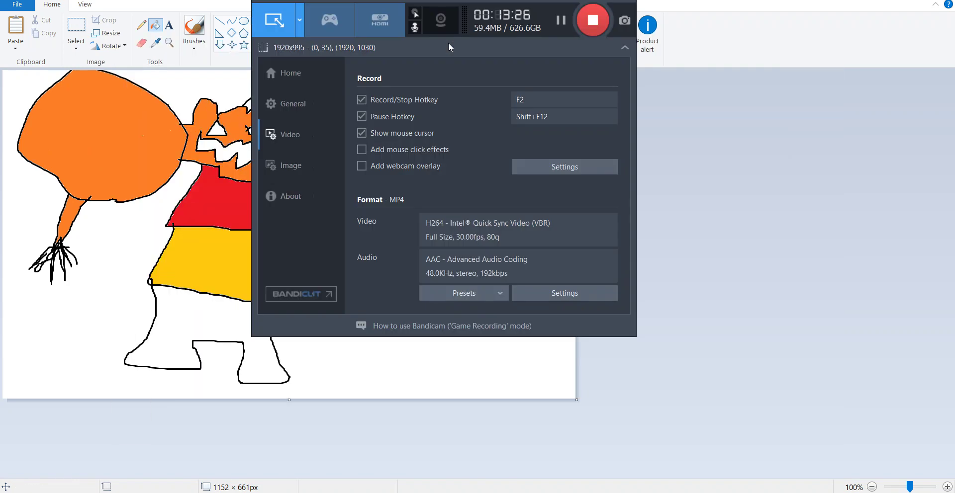
key(alt+Tab)
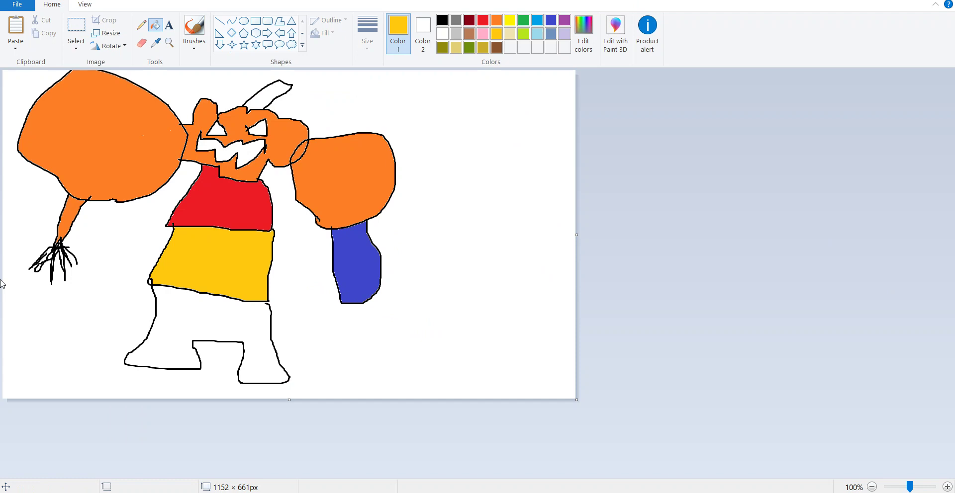
click(483, 20)
click(209, 323)
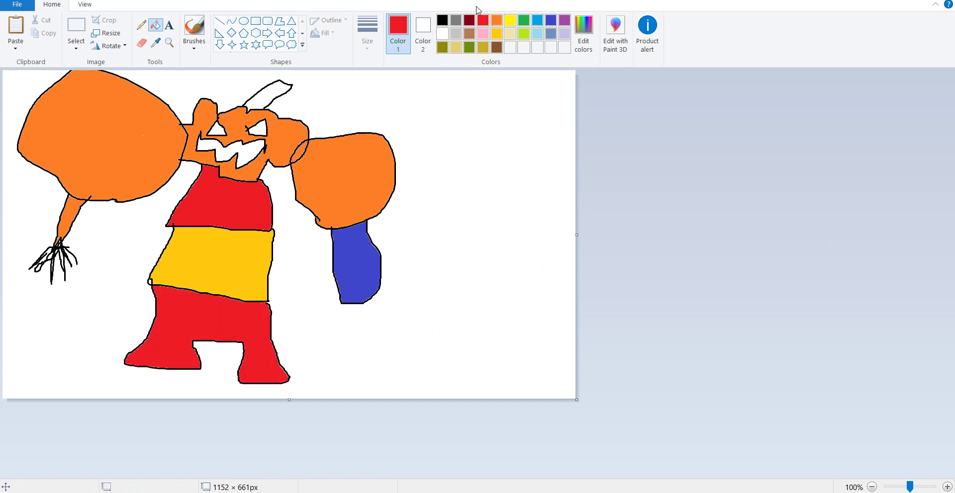
Step: Fill the stem on top of the head with lime green
click(514, 19)
click(523, 20)
click(523, 33)
click(267, 90)
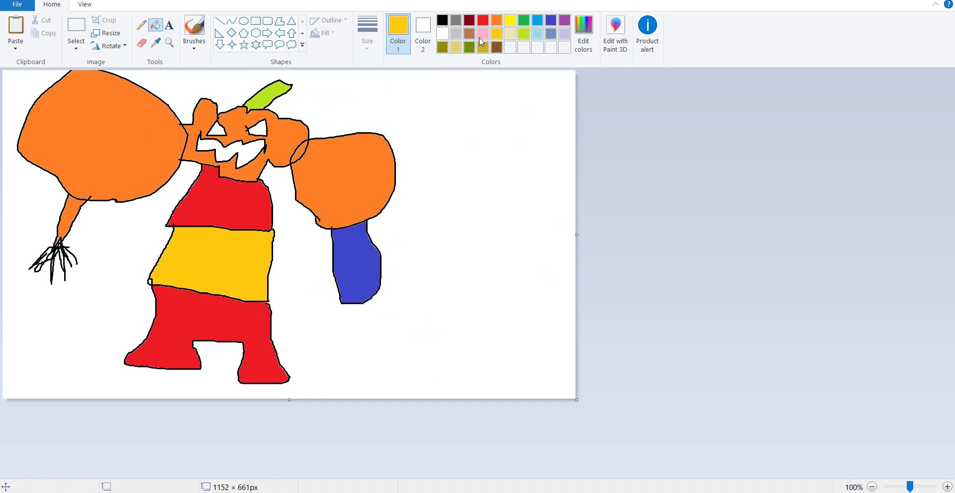
Step: Fill both eyes and the jagged mouth with bright yellow
click(509, 21)
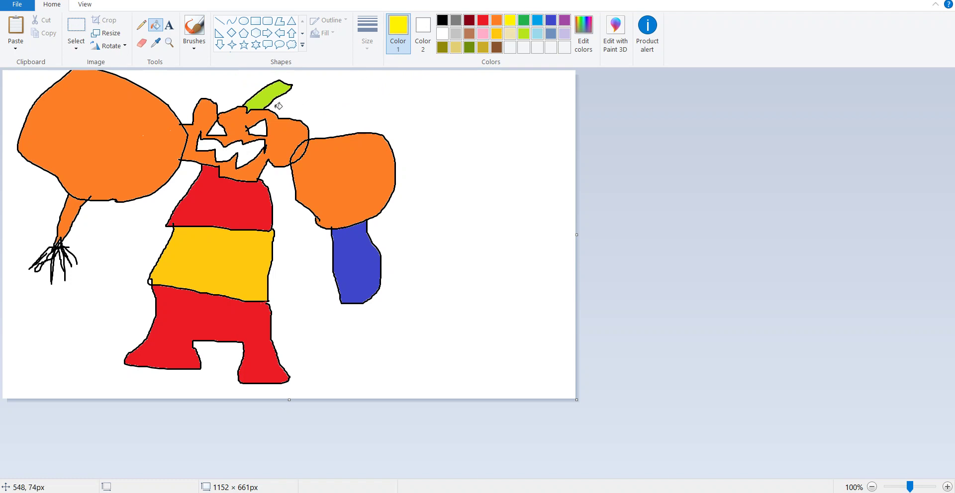
click(254, 128)
click(241, 149)
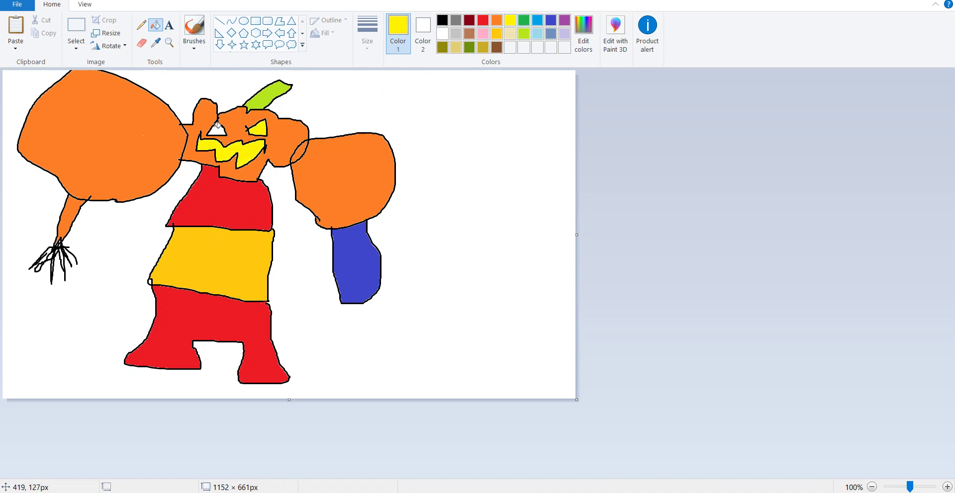
click(213, 131)
Step: Set up the brush with the thickest line size and olive as Color 1, keeping Color 2 white
click(447, 21)
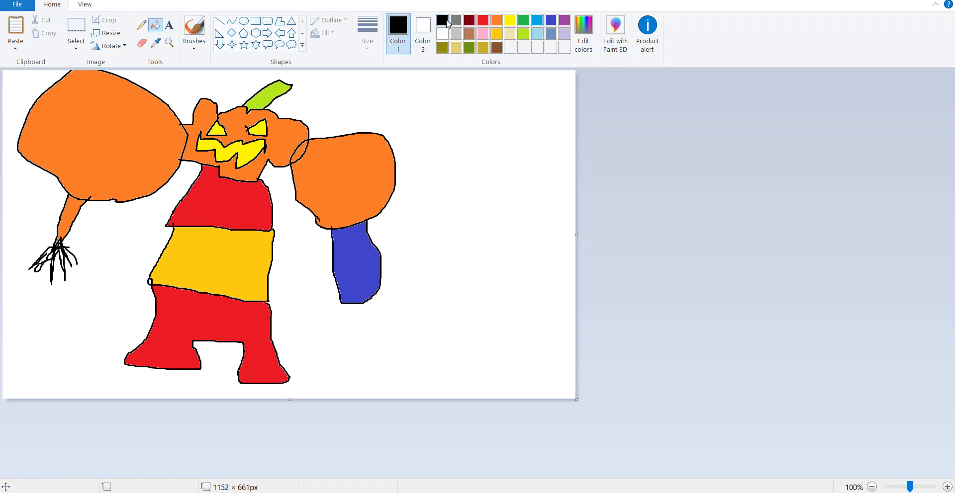
click(194, 27)
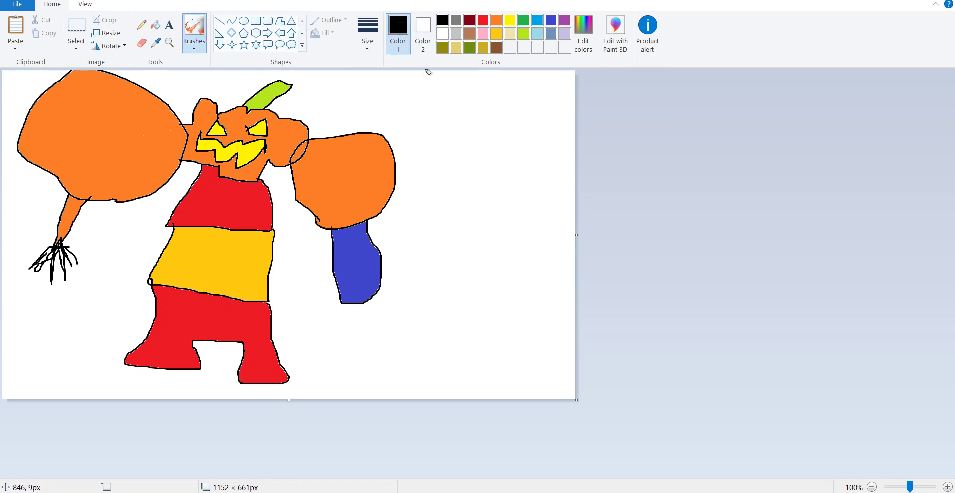
click(469, 35)
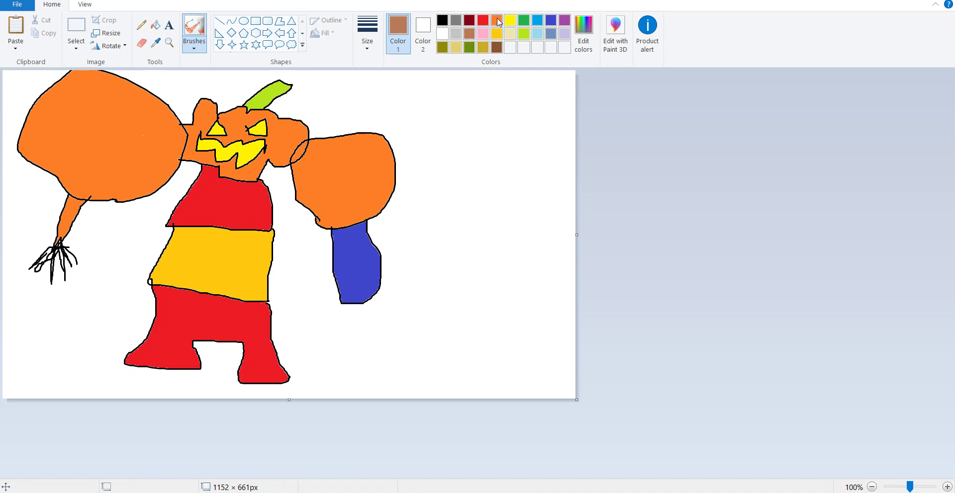
click(497, 21)
click(367, 34)
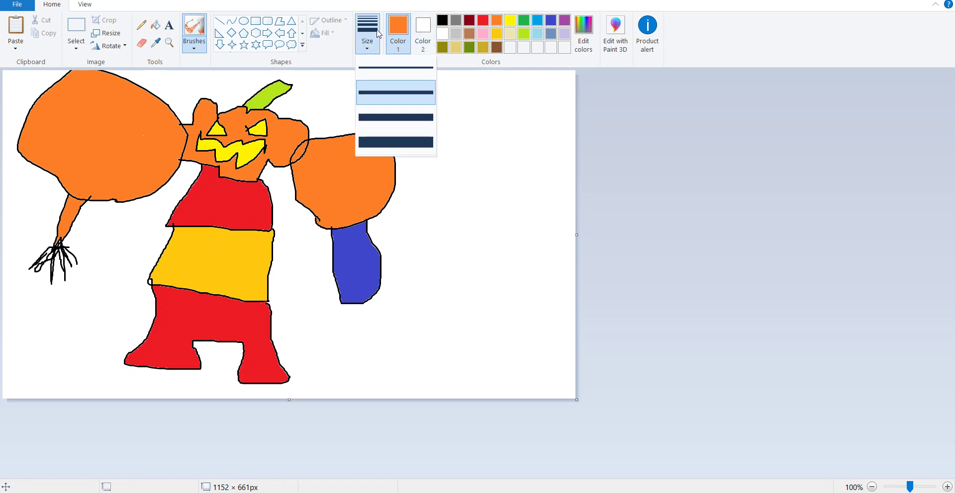
click(374, 142)
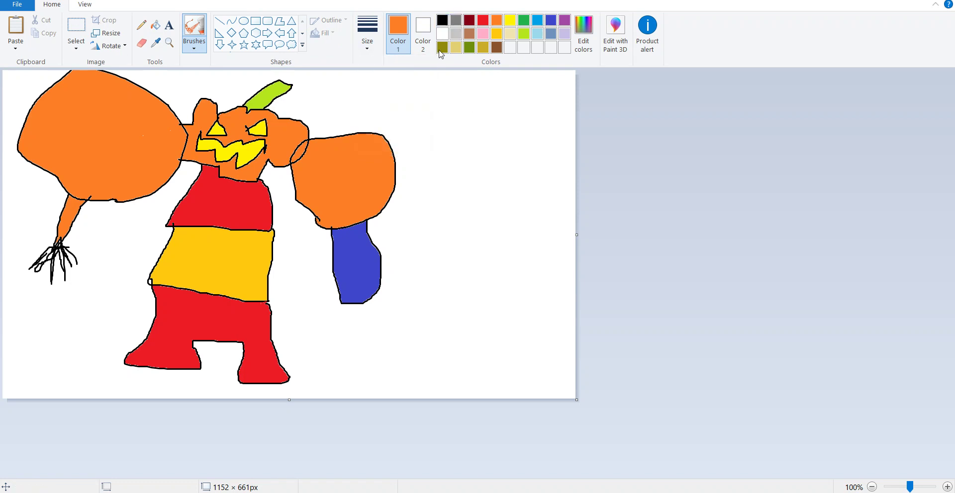
click(433, 51)
click(442, 48)
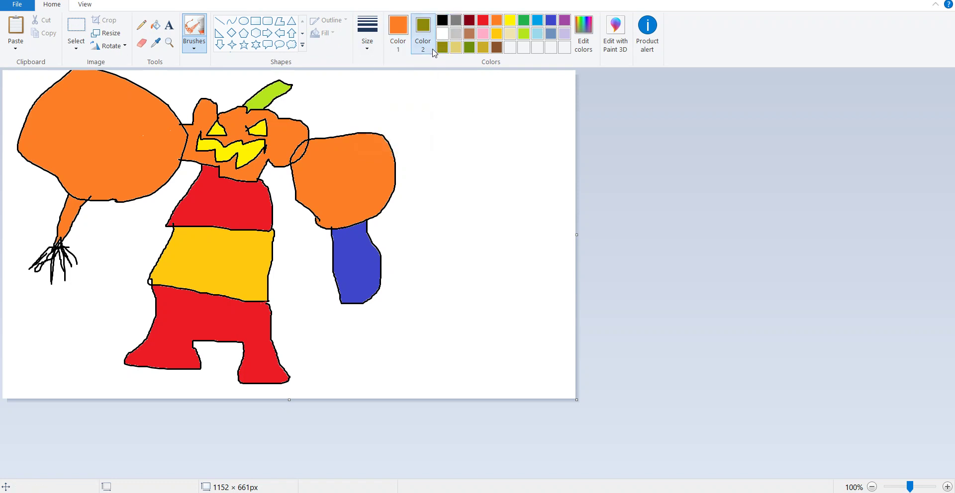
click(442, 34)
click(398, 32)
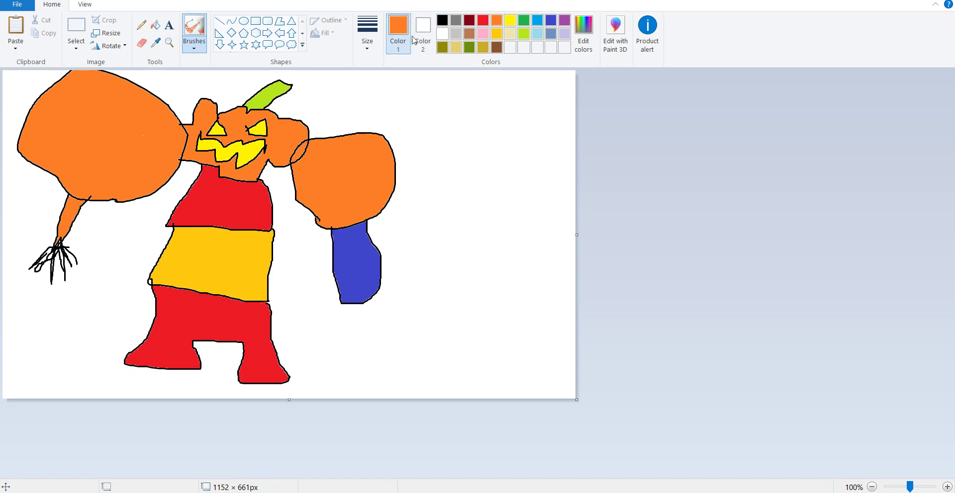
click(442, 48)
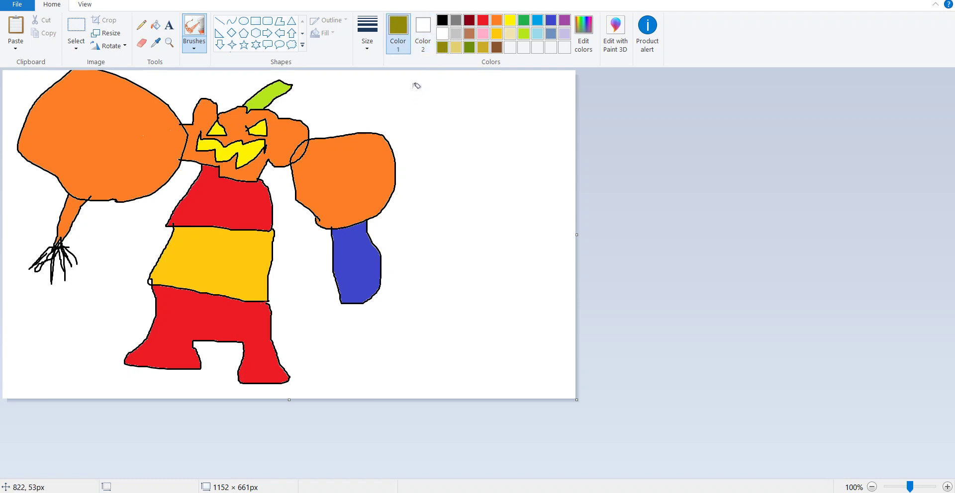
mouse_move(415, 82)
mouse_down()
mouse_move(387, 85)
mouse_move(406, 93)
mouse_move(364, 121)
mouse_up()
key(ctrl+z)
mouse_move(381, 79)
mouse_down()
mouse_move(359, 106)
mouse_move(391, 114)
mouse_move(370, 122)
mouse_move(387, 124)
mouse_move(407, 104)
mouse_move(411, 119)
mouse_move(401, 106)
mouse_move(417, 74)
mouse_move(433, 133)
mouse_move(415, 79)
mouse_move(407, 115)
mouse_move(421, 114)
mouse_up()
key(ctrl+z)
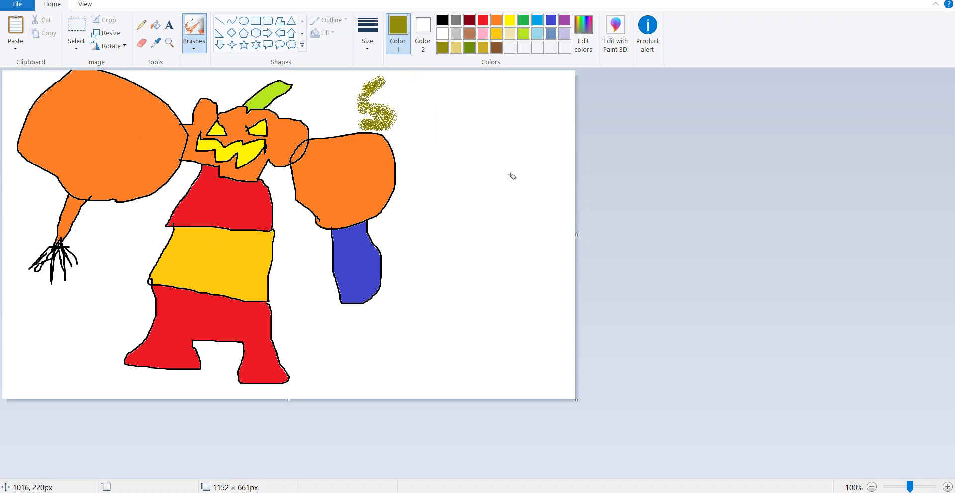
key(ctrl+z)
Step: Write the title SAMOOS in olive letters with the standard round brush in the blank area above the right shoulder
click(194, 44)
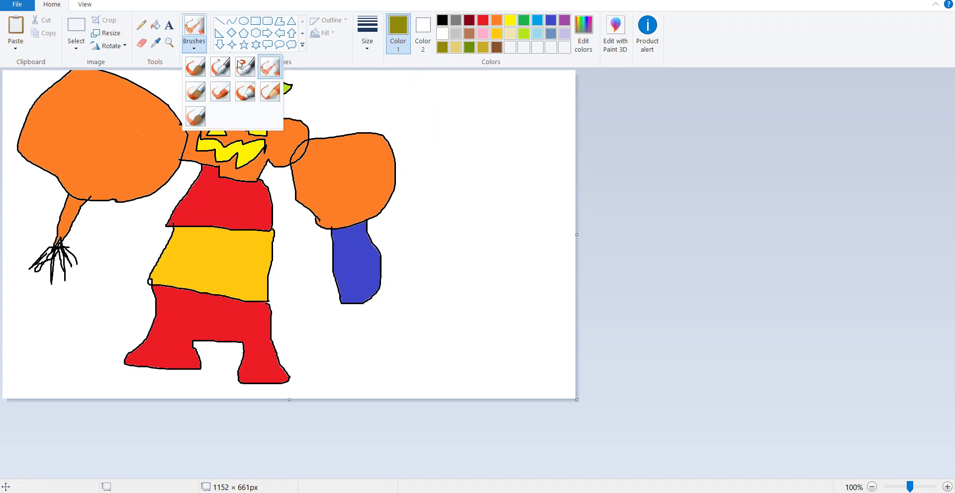
click(196, 67)
mouse_move(381, 118)
mouse_down()
mouse_move(404, 63)
mouse_move(406, 80)
mouse_move(336, 89)
mouse_move(343, 113)
mouse_up()
key(ctrl+z)
mouse_move(390, 116)
mouse_down()
mouse_move(416, 79)
mouse_move(416, 111)
mouse_move(429, 72)
mouse_move(438, 105)
mouse_move(449, 82)
mouse_move(448, 104)
mouse_move(459, 94)
mouse_move(473, 108)
mouse_move(464, 107)
mouse_move(488, 88)
mouse_move(509, 118)
mouse_up()
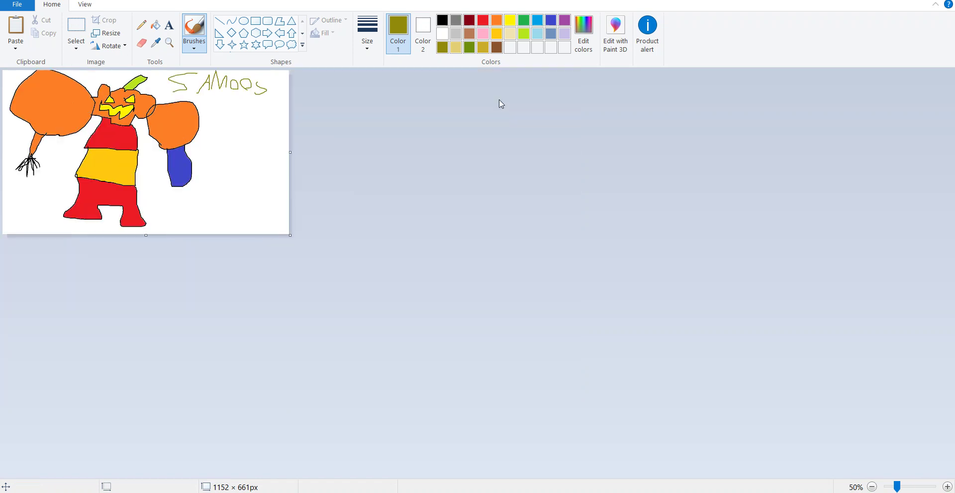
Step: Switch to the browser and examine the dinosaur cake picture in the dinosaur image results as a drawing reference
scroll(501, 102, down, 1)
scroll(500, 102, up, 1)
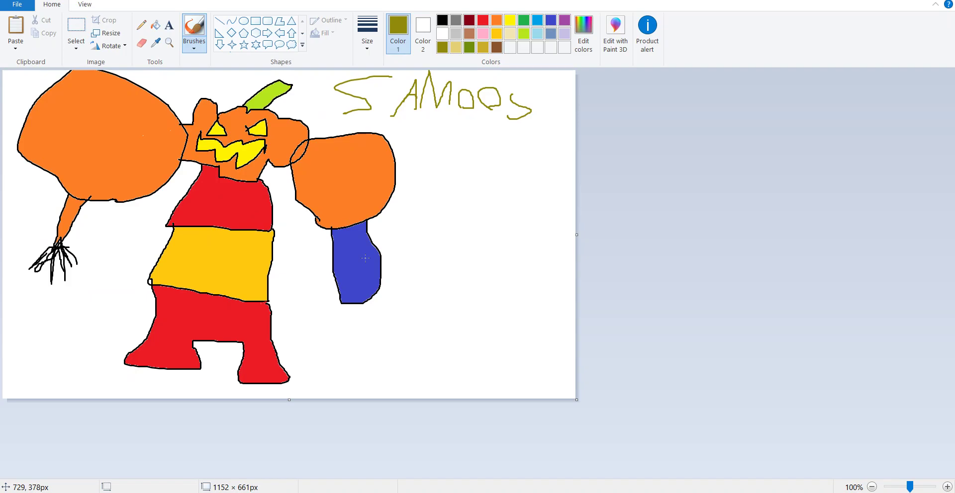
key(alt+Tab)
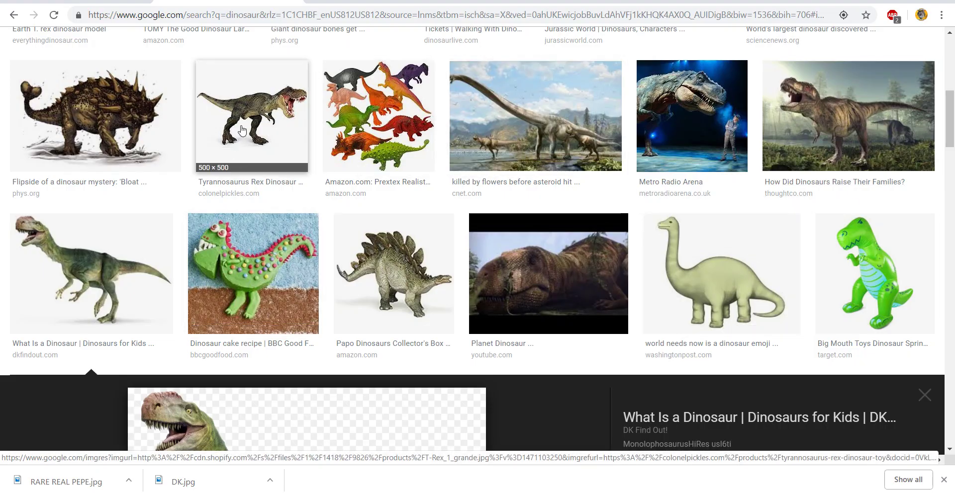
scroll(242, 121, up, 2)
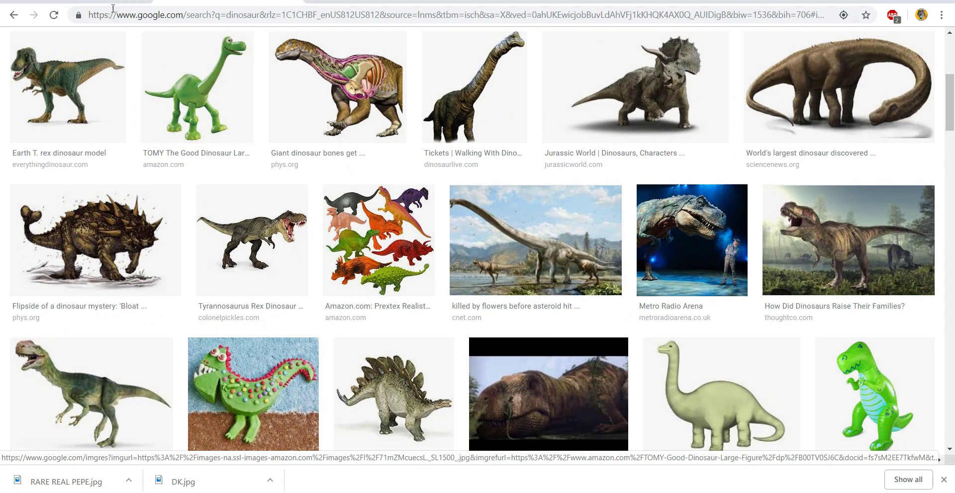
key(alt+Left)
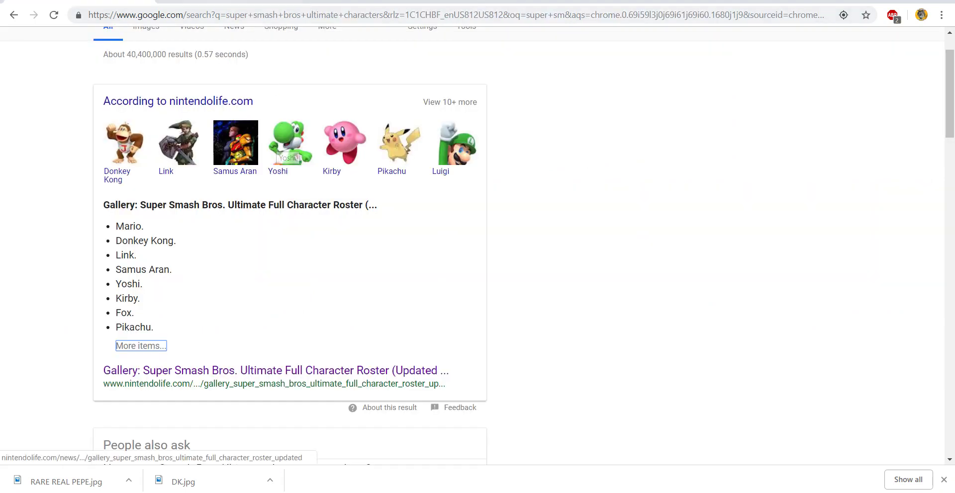
key(alt+Right)
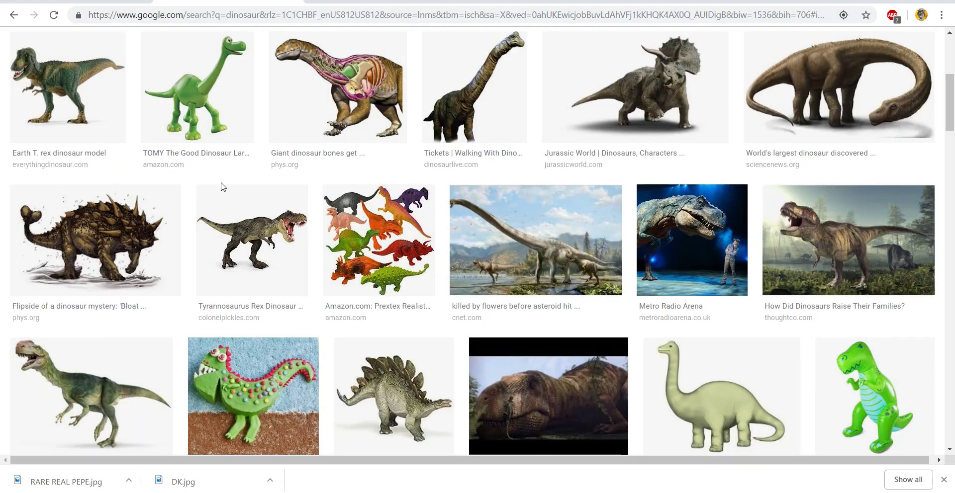
click(242, 378)
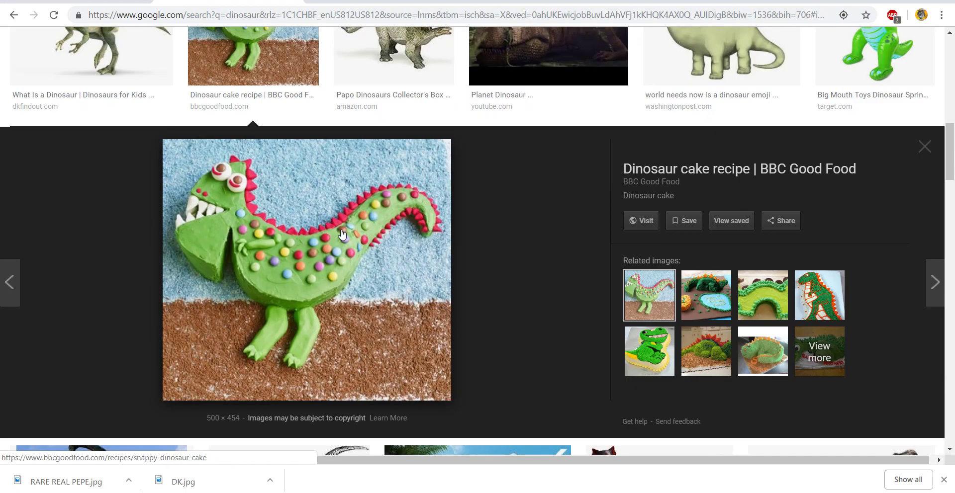
mouse_move(660, 492)
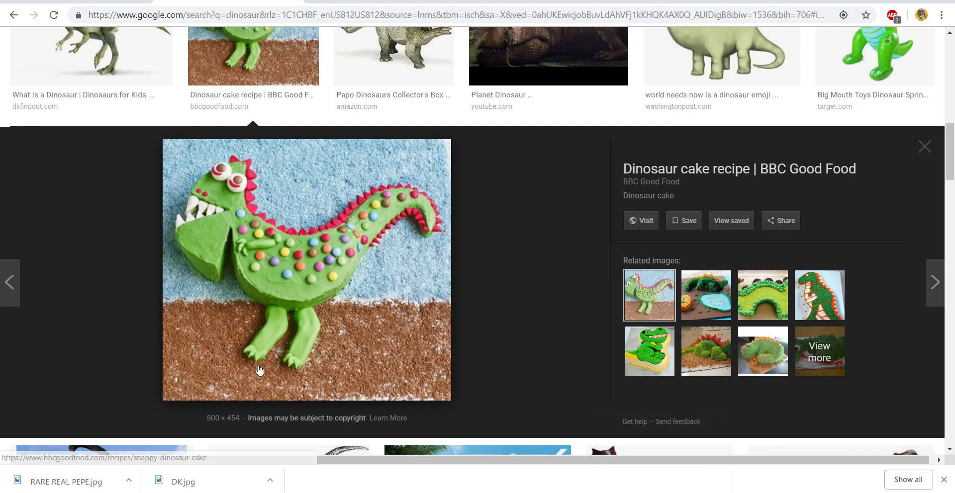
Step: Return to Paint, outline a belly patch in white with the brush along the underside of the olive body, and fill it white
key(alt+Tab)
click(194, 35)
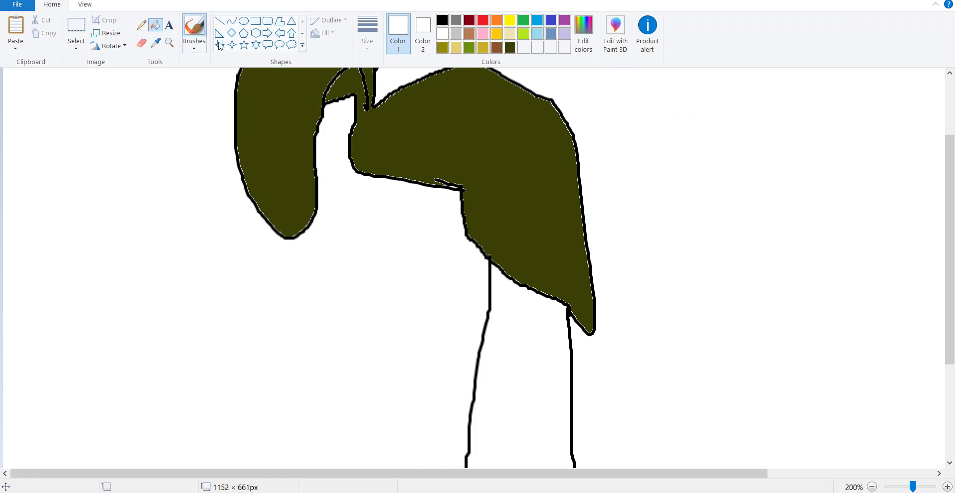
mouse_move(388, 175)
mouse_down()
mouse_move(458, 169)
mouse_move(474, 204)
mouse_move(472, 239)
mouse_up()
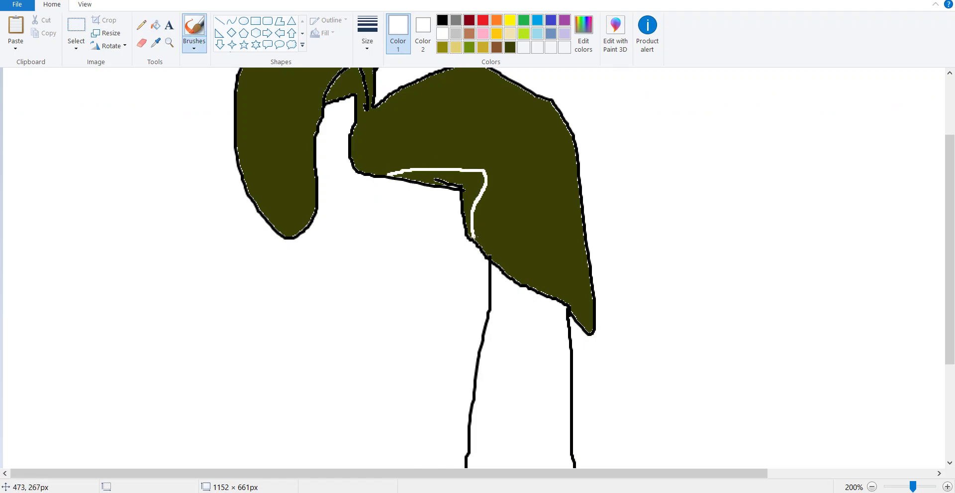
click(156, 25)
click(464, 175)
ctrl+scroll(457, 168, down, 1)
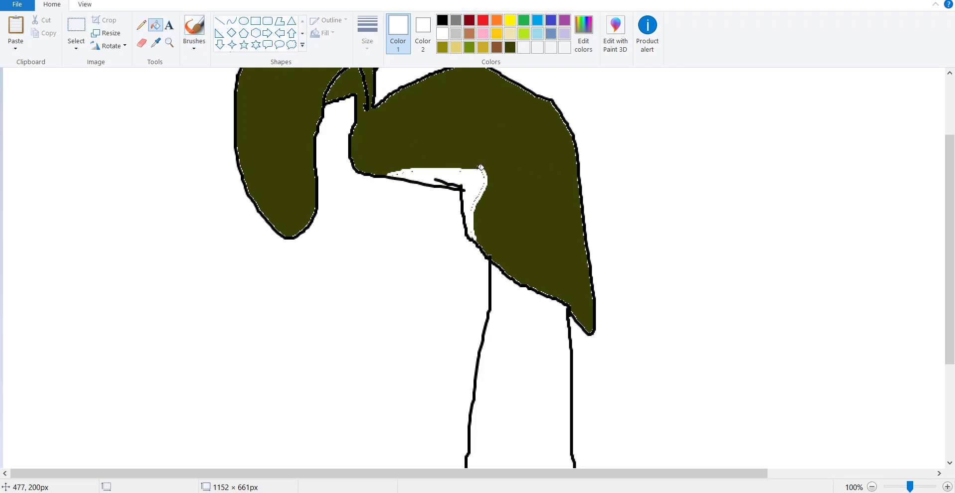
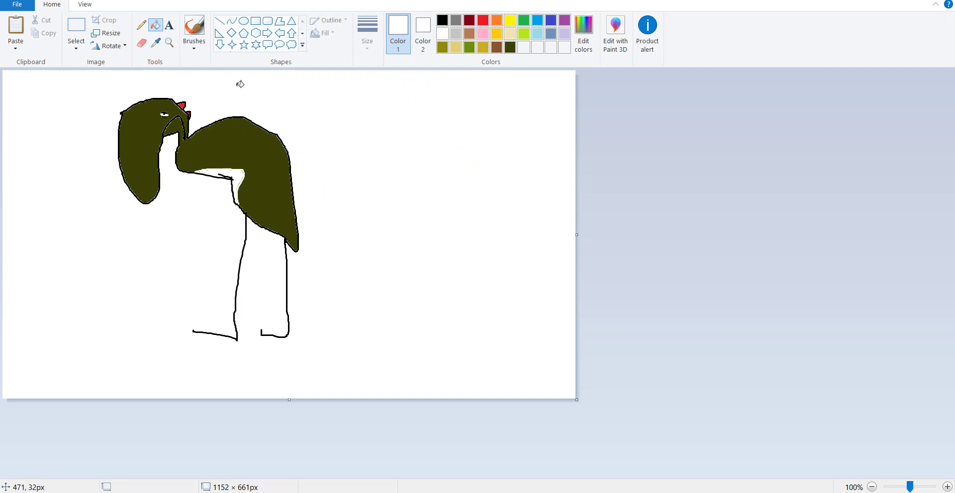
Step: Outline a shell patch in red on the upper back of the olive body and fill it with red
scroll(296, 93, up, 1)
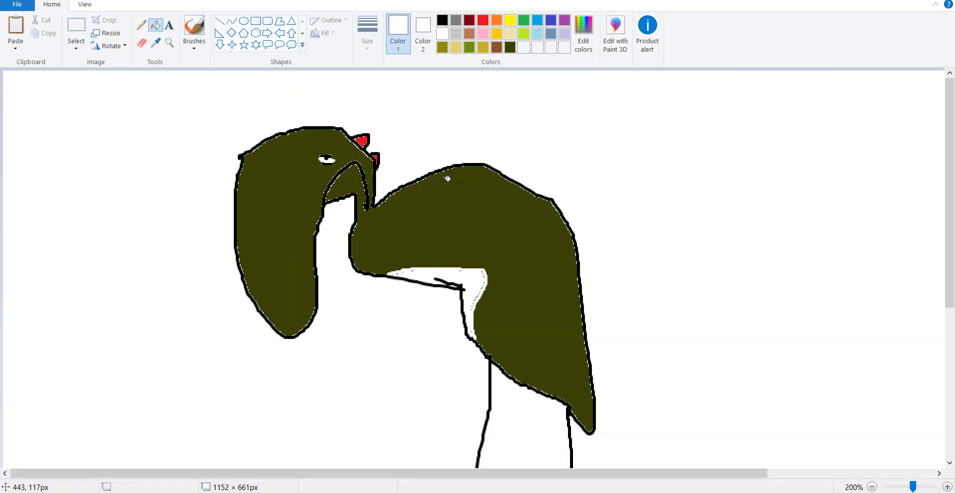
click(483, 20)
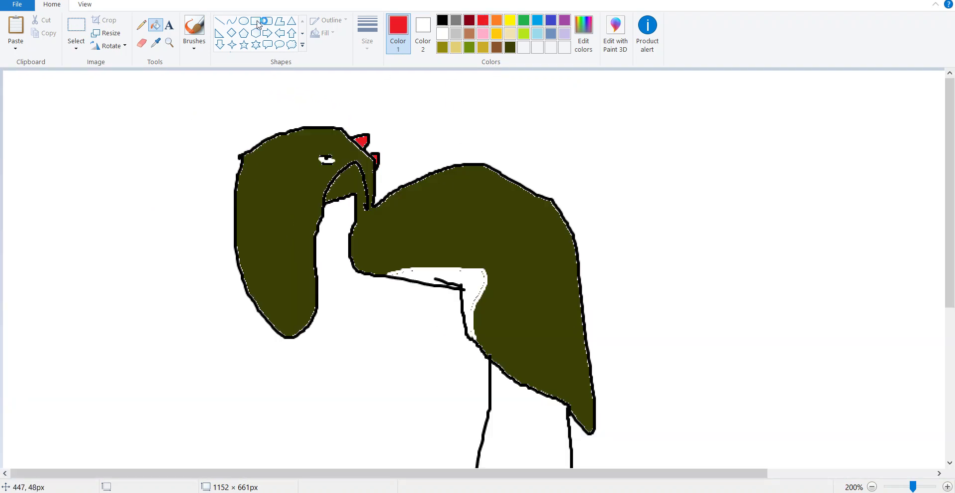
click(199, 29)
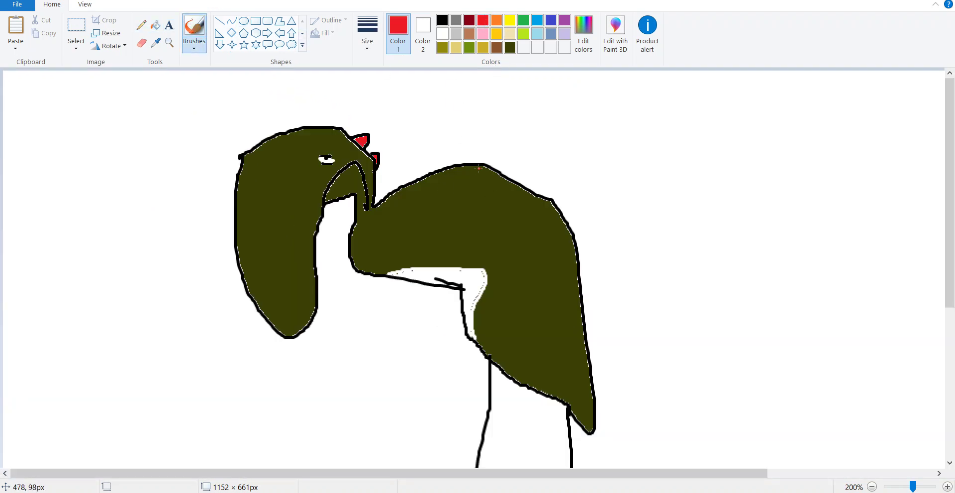
drag(483, 166, 546, 243)
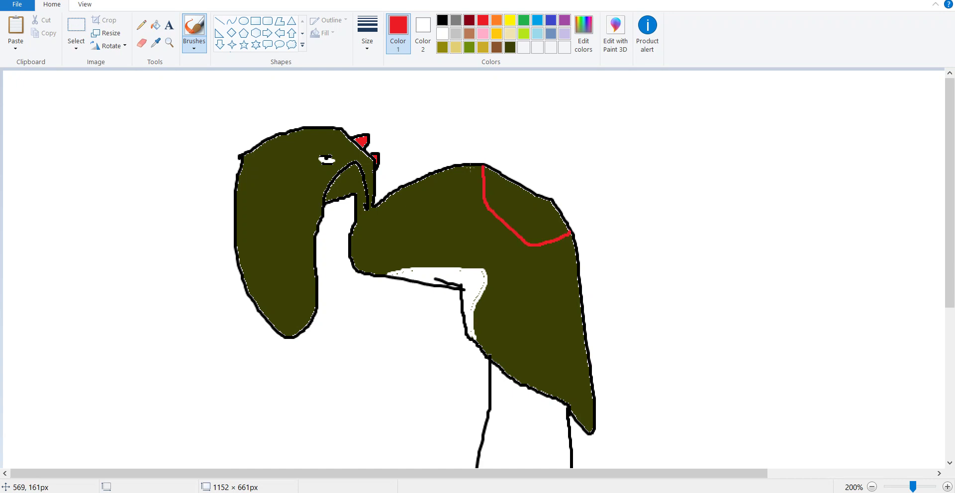
click(155, 24)
click(523, 187)
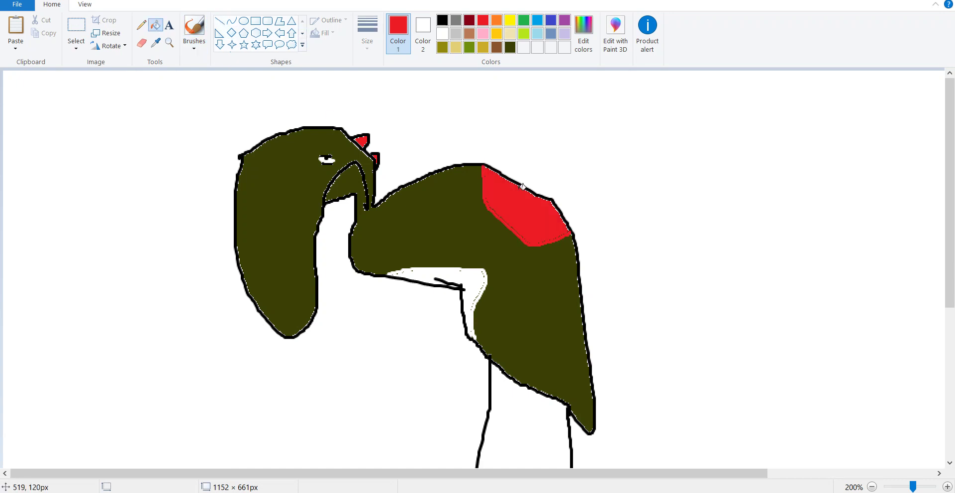
scroll(498, 164, down, 2)
scroll(499, 170, up, 1)
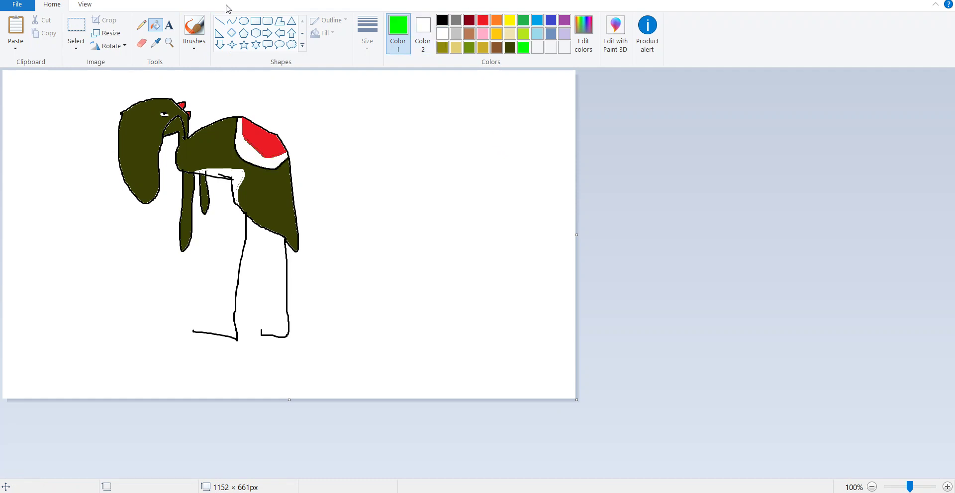
Step: Write "Yach" as the title in bright green letters with the thickest brush line in the blank area beside the shelled creature
click(193, 30)
click(367, 32)
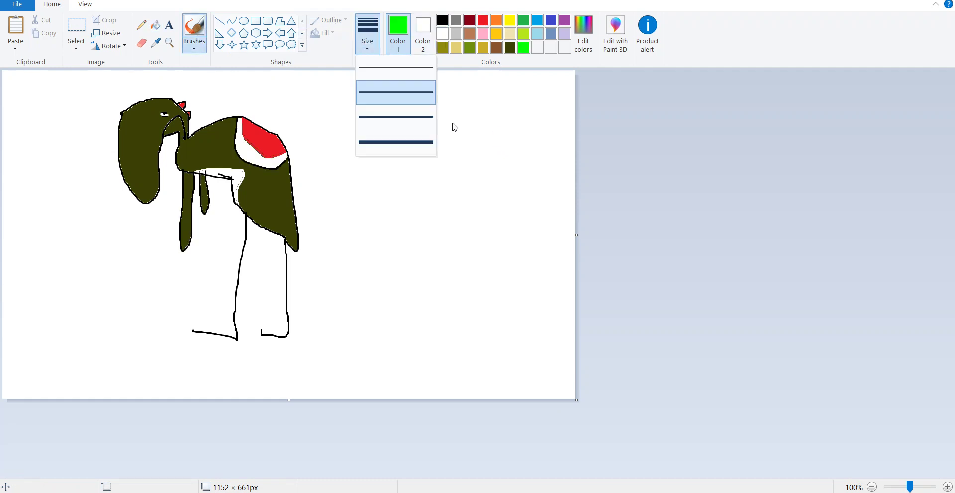
click(399, 142)
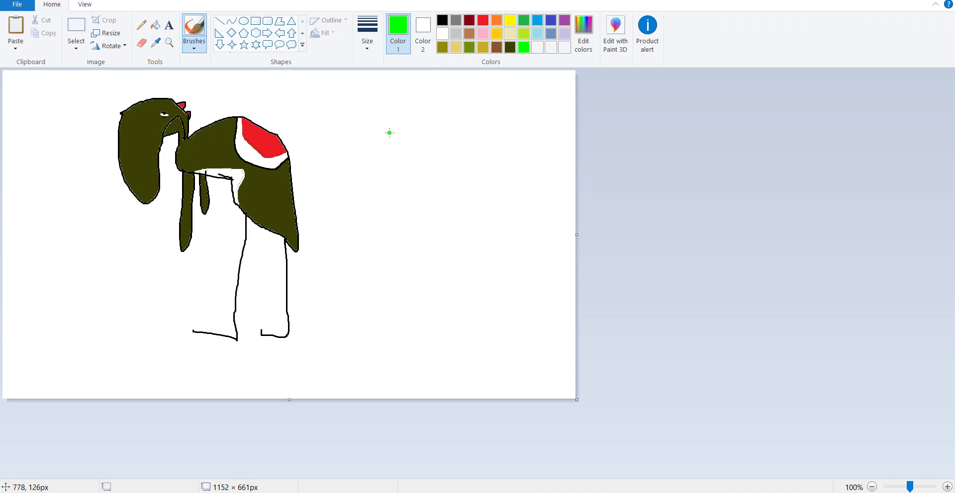
mouse_move(380, 162)
mouse_down()
mouse_move(380, 119)
mouse_move(343, 104)
mouse_move(339, 83)
mouse_up()
drag(379, 120, 410, 78)
mouse_move(396, 153)
mouse_down()
mouse_move(406, 117)
mouse_move(391, 148)
mouse_up()
drag(423, 123, 440, 148)
drag(463, 121, 467, 157)
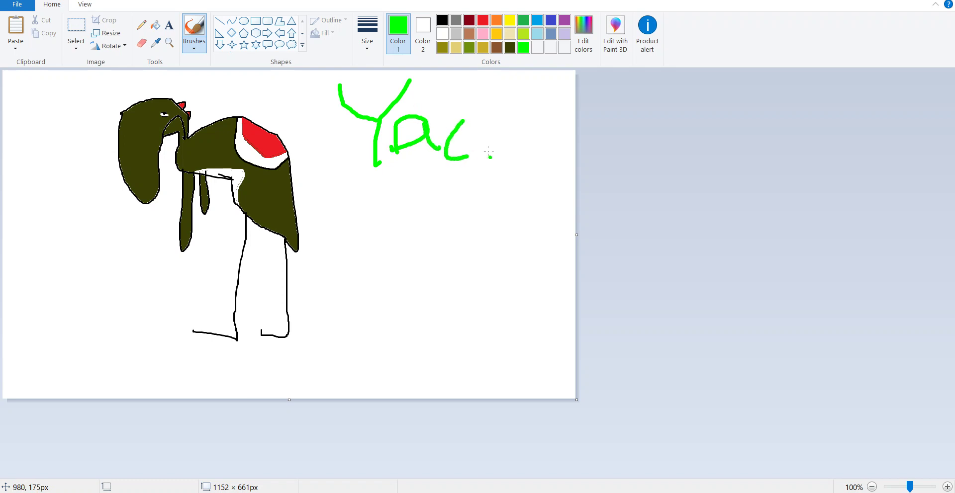
mouse_move(492, 91)
mouse_down()
mouse_move(496, 176)
mouse_move(543, 165)
mouse_up()
key(ctrl+z)
mouse_move(477, 164)
mouse_down()
mouse_move(474, 93)
mouse_move(473, 166)
mouse_move(516, 133)
mouse_move(519, 162)
mouse_up()
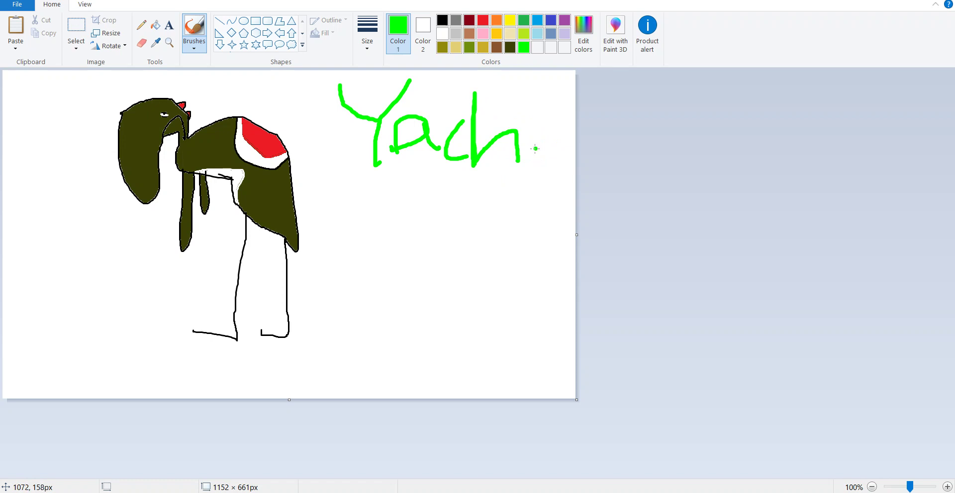
mouse_move(543, 161)
mouse_down()
mouse_move(548, 181)
mouse_move(548, 161)
mouse_move(531, 167)
mouse_move(537, 142)
mouse_move(562, 124)
mouse_move(519, 108)
mouse_up()
key(ctrl+z)
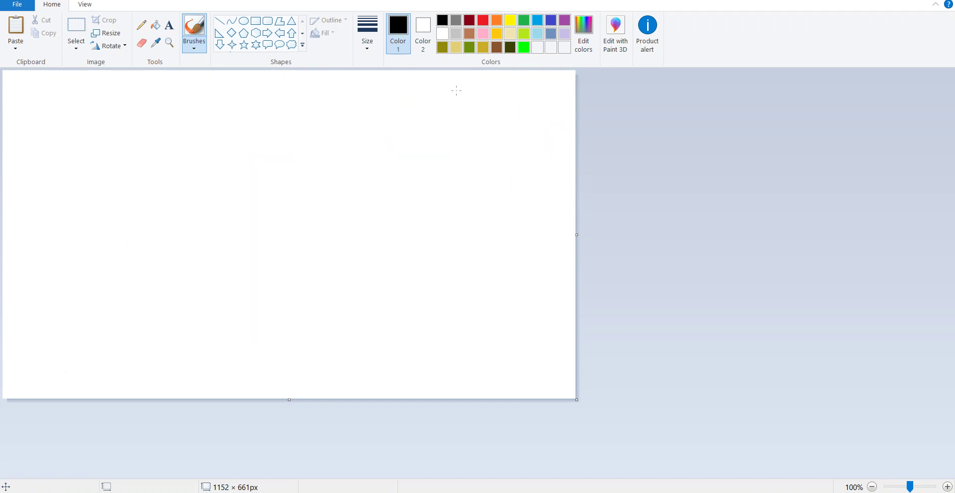
Step: Draw a large rounded black body tapering to two small crossing points on the blank canvas, using the second-thinnest line size
click(367, 30)
click(387, 94)
mouse_move(190, 121)
mouse_down()
mouse_move(129, 169)
mouse_move(111, 226)
mouse_up()
key(ctrl+z)
mouse_move(212, 92)
mouse_down()
mouse_move(121, 235)
mouse_move(311, 156)
mouse_move(241, 103)
mouse_move(191, 80)
mouse_up()
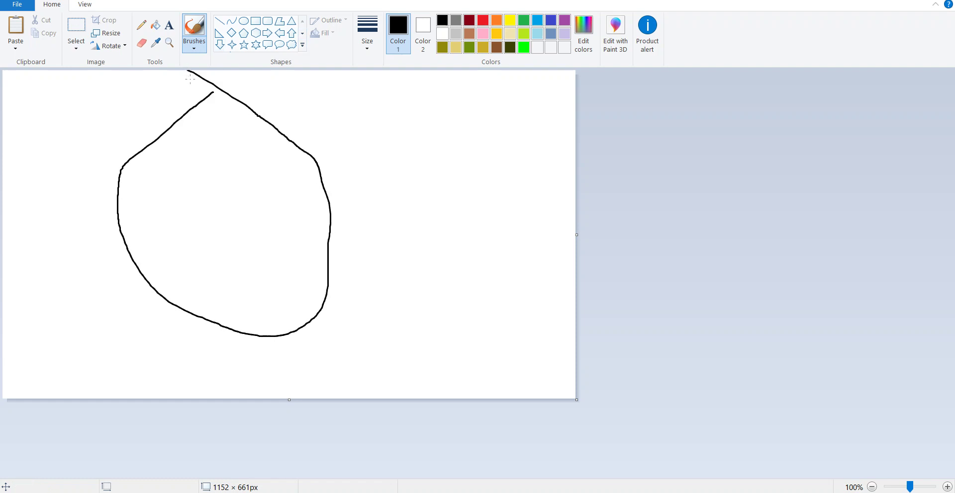
mouse_move(302, 146)
mouse_down()
mouse_move(478, 157)
mouse_move(343, 209)
mouse_up()
key(ctrl+z)
drag(220, 87, 234, 95)
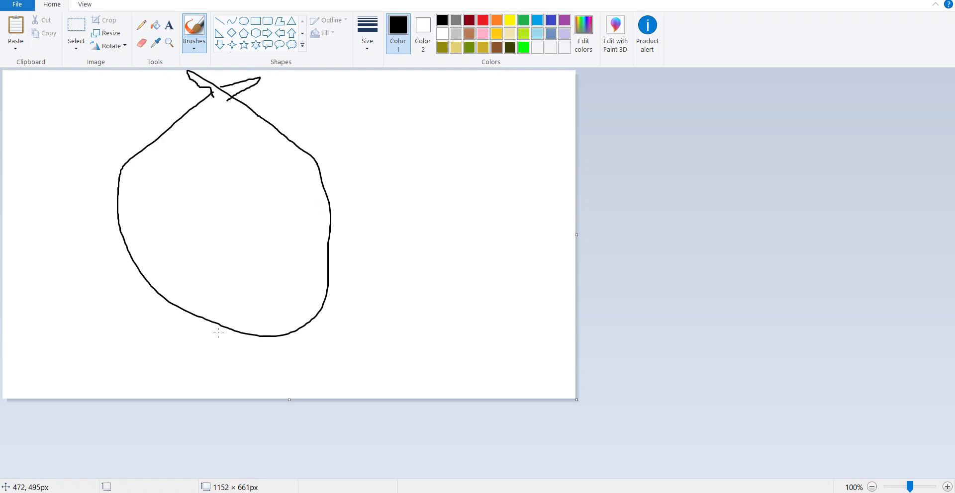
Step: Draw two legs with long outward-pointing feet below the rounded body
mouse_move(201, 318)
mouse_down()
mouse_move(67, 314)
mouse_move(60, 352)
mouse_up()
key(ctrl+z)
mouse_move(191, 312)
mouse_down()
mouse_move(190, 335)
mouse_move(101, 386)
mouse_move(203, 371)
mouse_move(218, 348)
mouse_move(215, 317)
mouse_up()
mouse_move(301, 331)
mouse_down()
mouse_move(350, 357)
mouse_move(395, 353)
mouse_move(349, 332)
mouse_move(318, 319)
mouse_up()
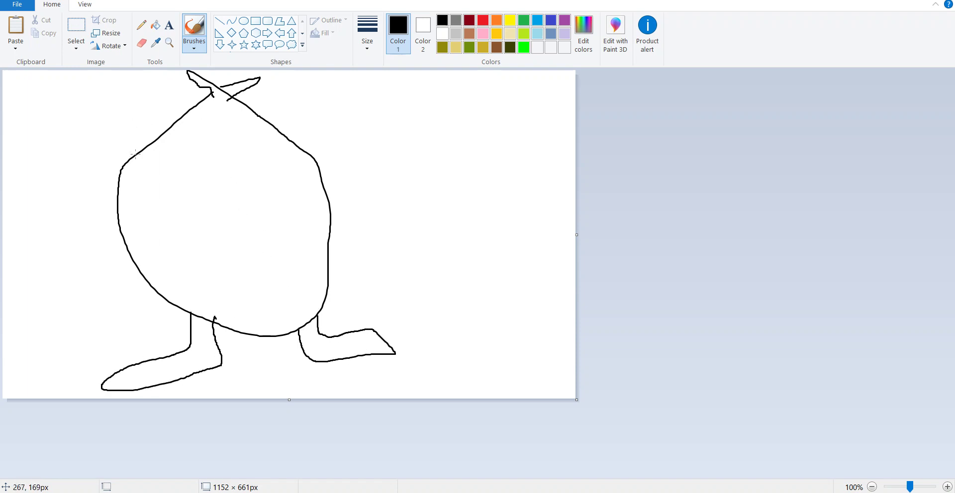
Step: Draw a long drooping arm on the body's left side and a large arched arm with a multi-lobed hand on its right
mouse_move(93, 94)
mouse_down()
mouse_move(23, 86)
mouse_move(68, 191)
mouse_move(114, 172)
mouse_move(55, 94)
mouse_move(30, 92)
mouse_move(26, 269)
mouse_move(56, 291)
mouse_move(57, 203)
mouse_move(79, 148)
mouse_move(122, 182)
mouse_up()
key(ctrl+z)
mouse_move(320, 161)
mouse_down()
mouse_move(520, 137)
mouse_move(556, 264)
mouse_move(502, 324)
mouse_move(477, 251)
mouse_move(513, 192)
mouse_move(477, 174)
mouse_move(422, 200)
mouse_move(407, 238)
mouse_move(388, 198)
mouse_move(425, 163)
mouse_move(453, 158)
mouse_move(448, 145)
mouse_move(367, 139)
mouse_up()
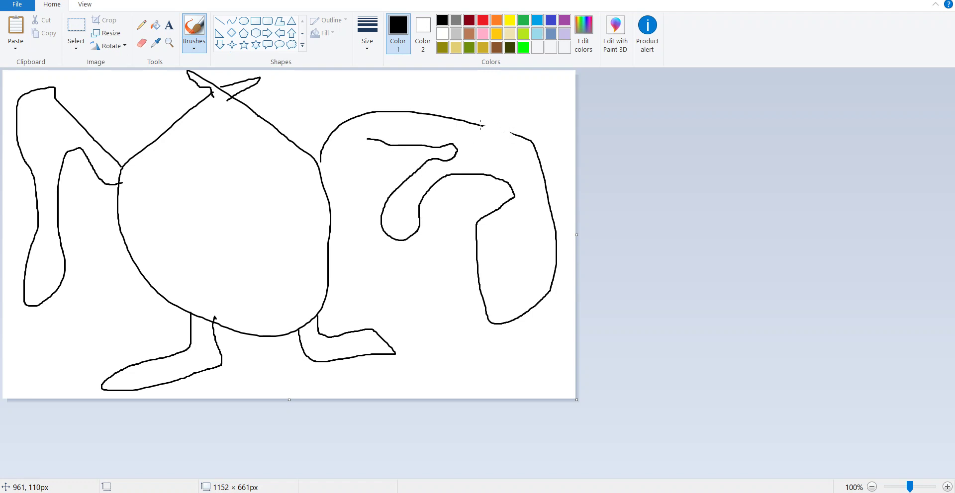
mouse_move(480, 124)
mouse_down()
mouse_move(484, 153)
mouse_move(512, 147)
mouse_move(512, 133)
mouse_up()
drag(368, 142, 347, 176)
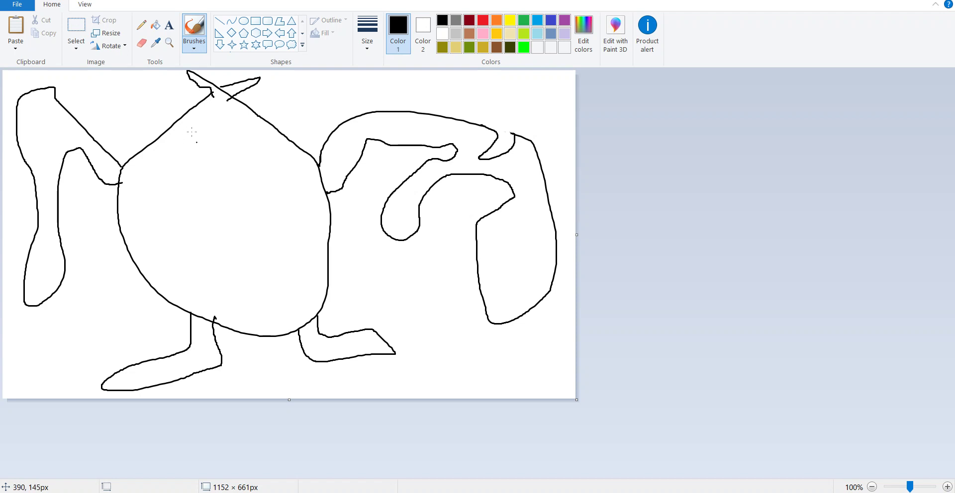
mouse_move(226, 213)
mouse_down()
mouse_move(207, 123)
mouse_move(176, 126)
mouse_move(176, 194)
mouse_move(196, 135)
mouse_move(176, 132)
mouse_up()
key(ctrl+z)
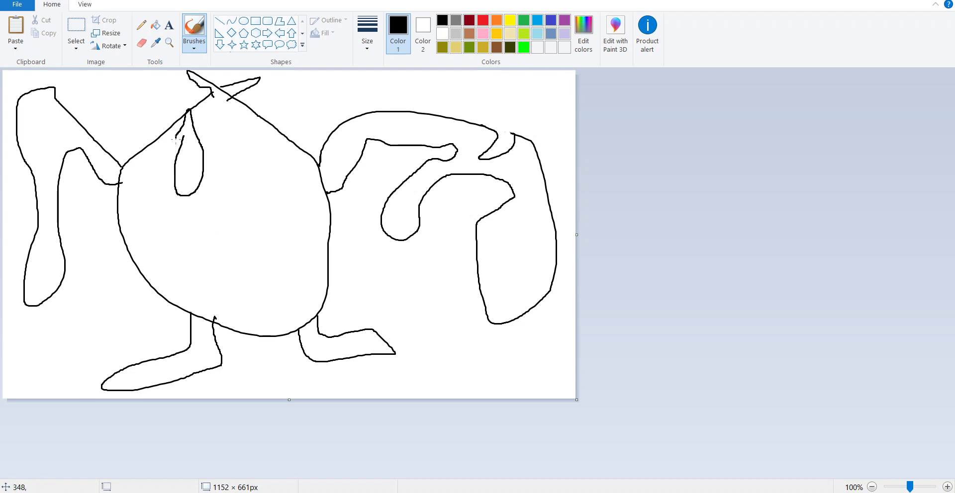
key(ctrl+z)
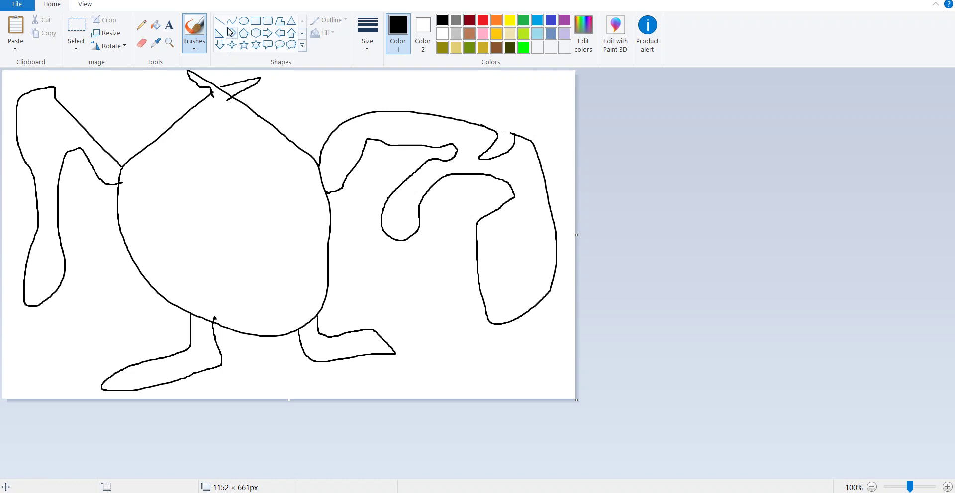
Step: Scribble two tall black eyes on the upper body and draw a huge mouth outline across it, sweeping past its right and lower edges
mouse_move(188, 126)
mouse_down()
mouse_move(190, 166)
mouse_move(203, 104)
mouse_move(190, 149)
mouse_move(188, 86)
mouse_move(191, 132)
mouse_up()
mouse_move(275, 102)
mouse_down()
mouse_move(263, 168)
mouse_move(244, 185)
mouse_move(276, 117)
mouse_move(263, 154)
mouse_up()
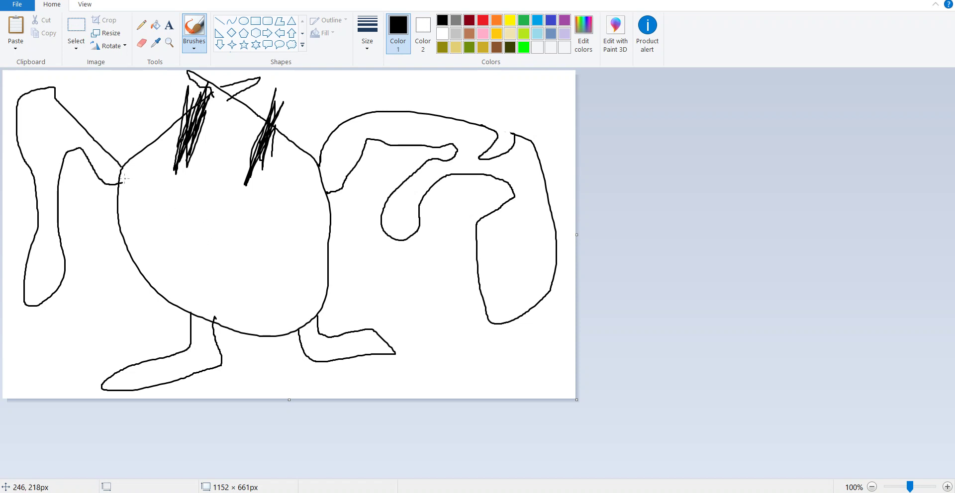
mouse_move(125, 179)
mouse_down()
mouse_move(159, 203)
mouse_move(282, 158)
mouse_move(366, 167)
mouse_move(336, 364)
mouse_move(270, 284)
mouse_move(193, 236)
mouse_move(131, 244)
mouse_up()
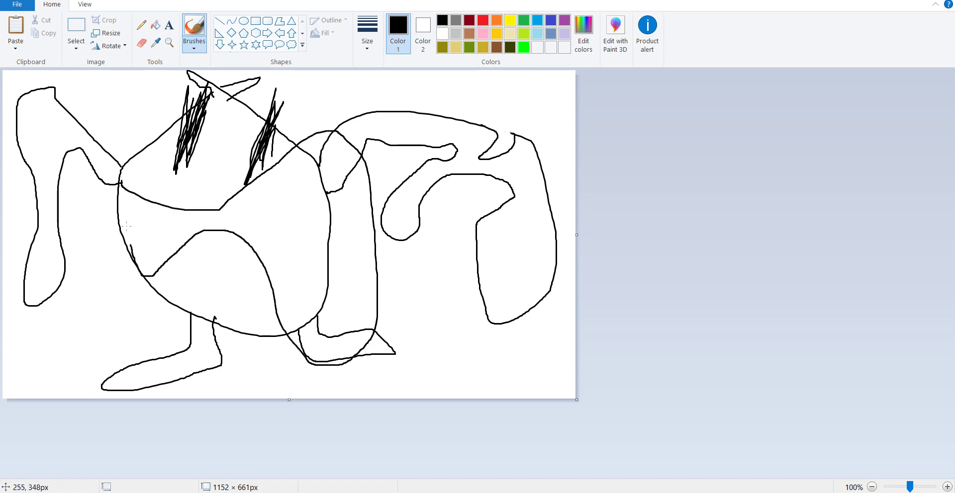
key(ctrl+z)
mouse_move(127, 198)
mouse_down()
mouse_move(318, 137)
mouse_move(343, 333)
mouse_move(188, 277)
mouse_move(121, 193)
mouse_up()
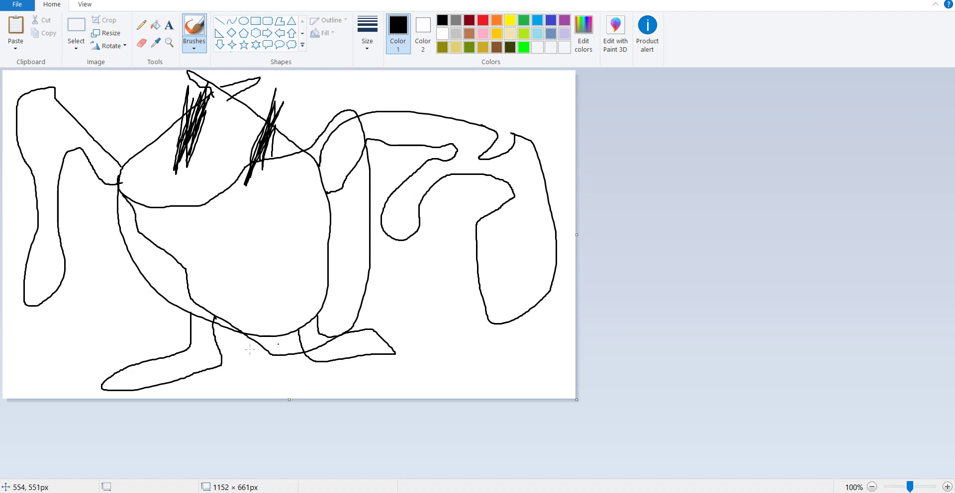
Step: Erase the body and leg lines crossing the inside of the huge mouth, using the thickest line size
scroll(347, 197, up, 1)
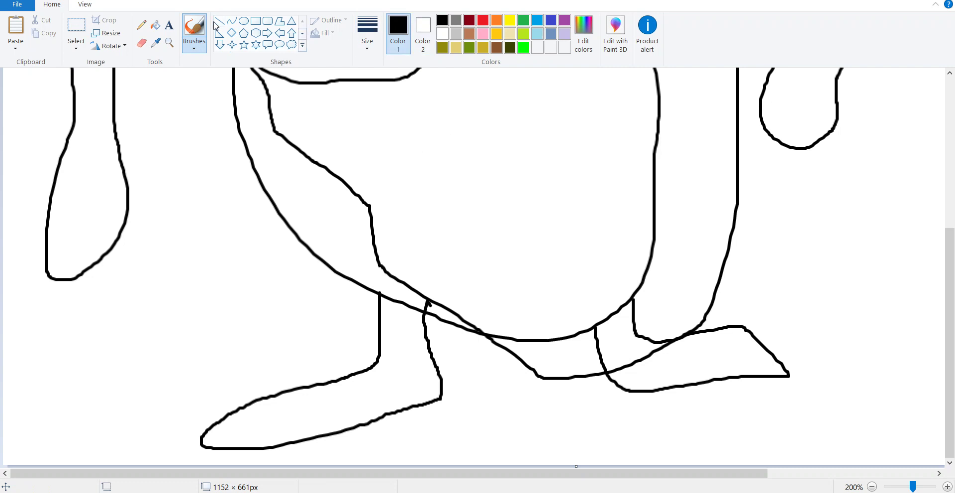
click(376, 30)
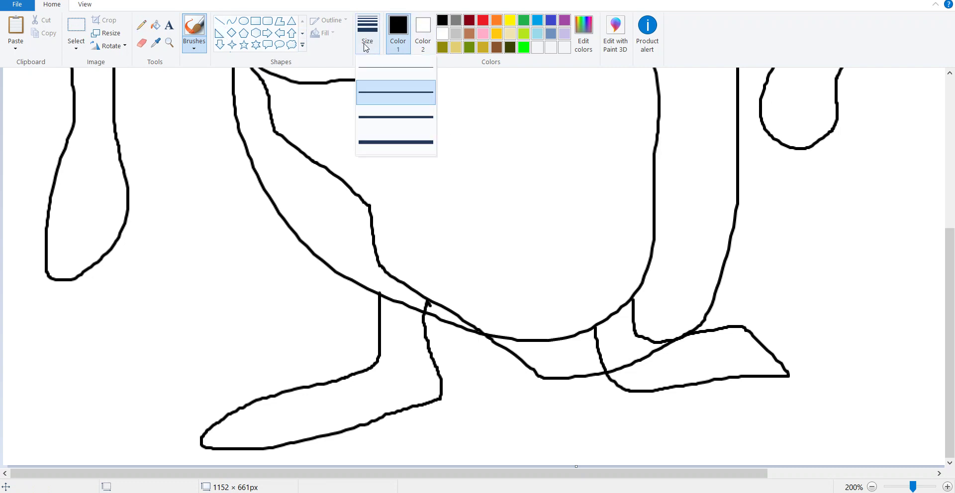
click(388, 147)
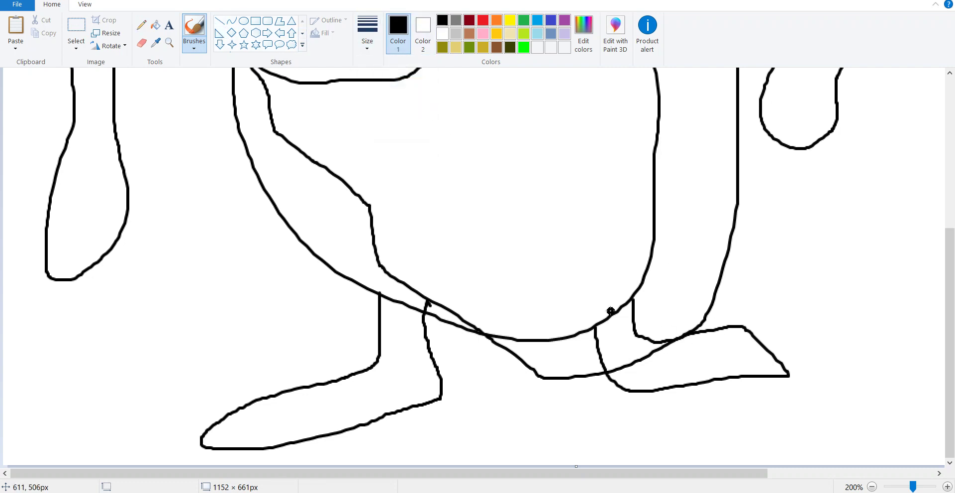
mouse_move(509, 325)
mouse_down()
mouse_move(546, 341)
mouse_move(518, 336)
mouse_move(598, 315)
mouse_move(556, 331)
mouse_move(585, 331)
mouse_move(609, 322)
mouse_move(580, 327)
mouse_move(619, 297)
mouse_up()
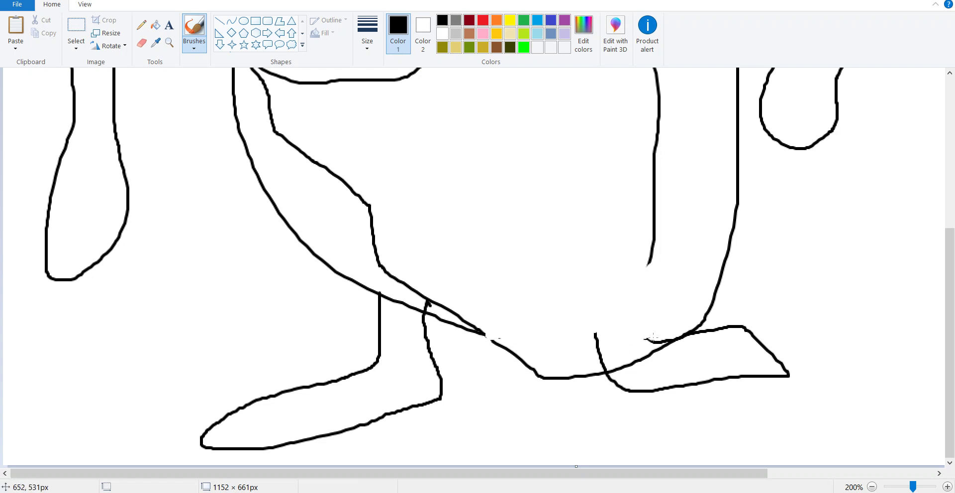
drag(603, 364, 597, 314)
scroll(653, 262, up, 2)
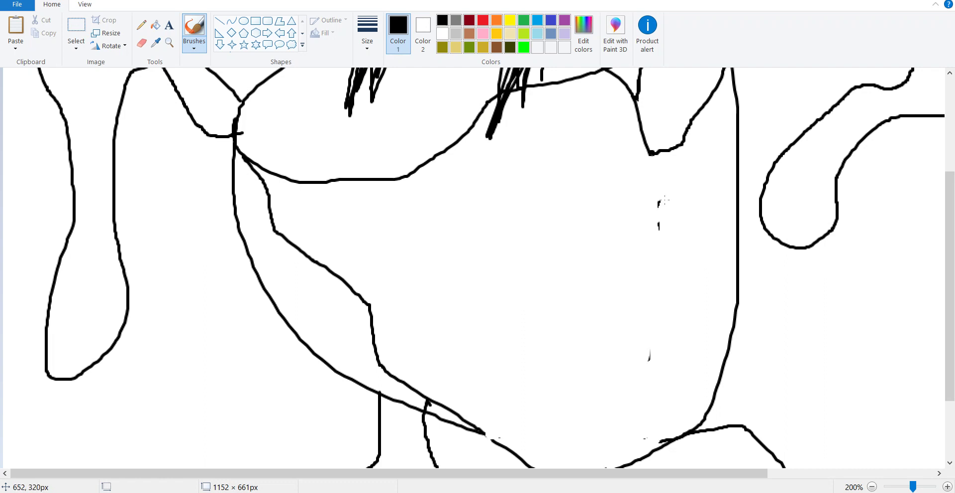
scroll(655, 209, down, 3)
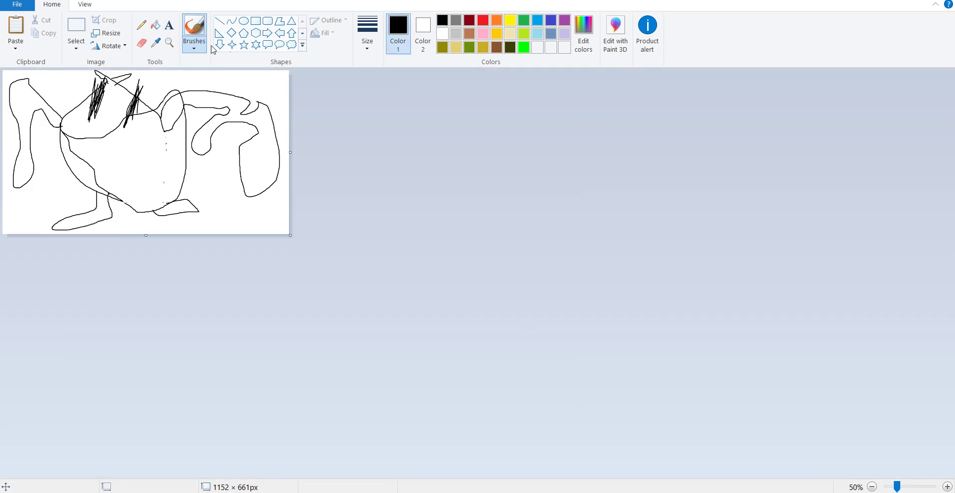
Step: Set a thinner brush size and close the gap in the mouth outline beside the left leg with black
click(185, 48)
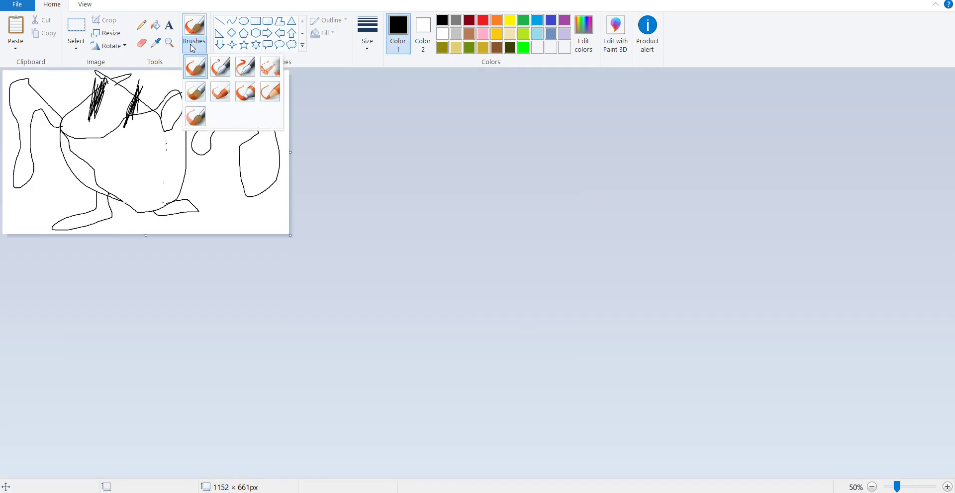
click(368, 43)
click(391, 120)
scroll(391, 174, up, 1)
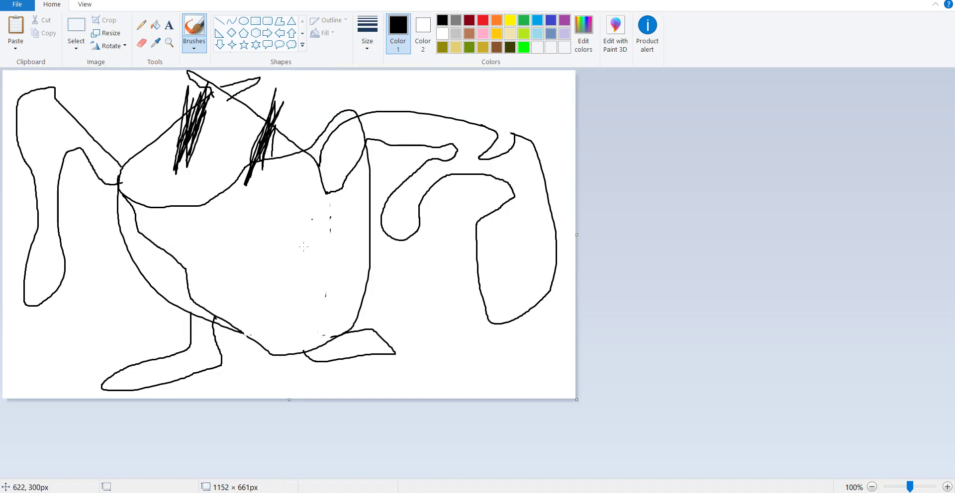
scroll(303, 247, up, 1)
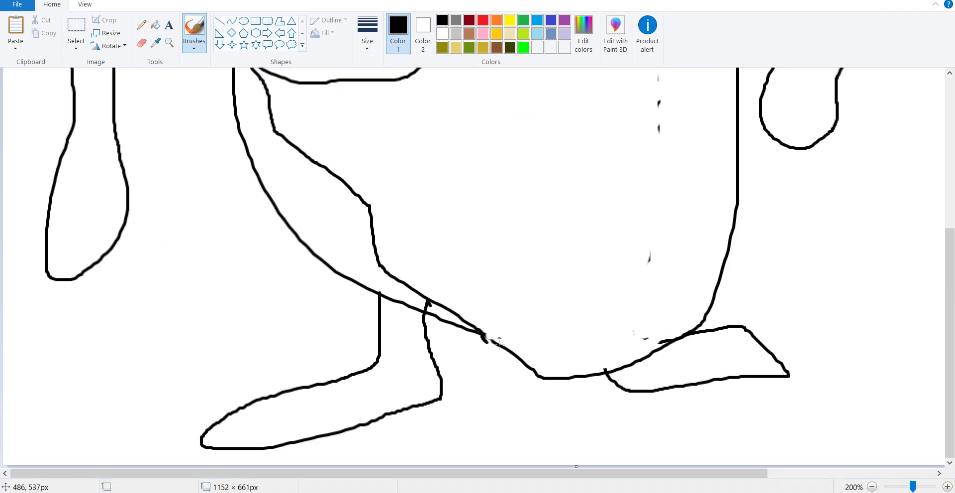
scroll(510, 336, down, 1)
scroll(507, 313, up, 1)
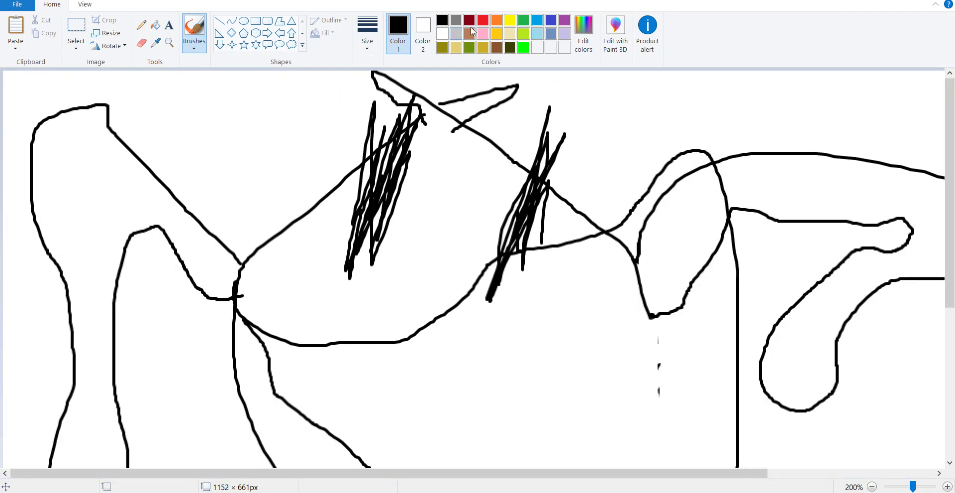
Step: Fill the huge mouth with red
click(483, 20)
click(156, 25)
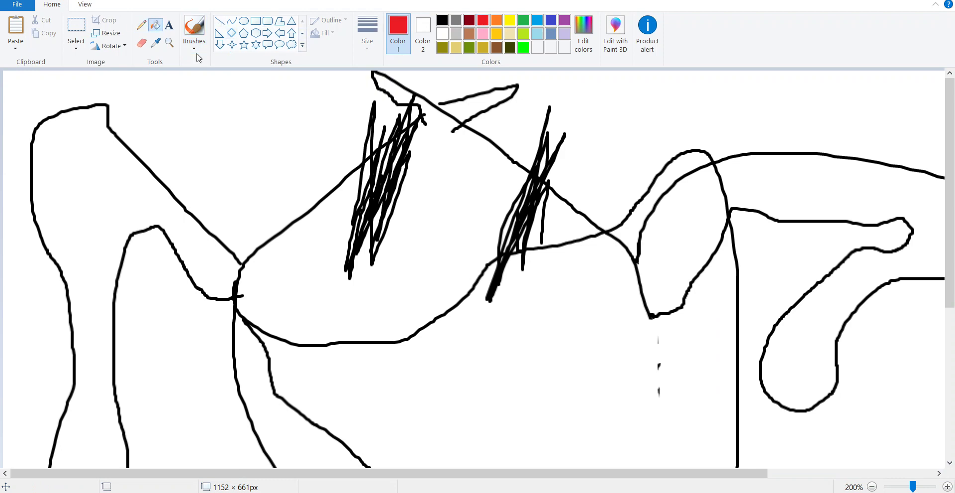
click(536, 323)
scroll(515, 282, down, 2)
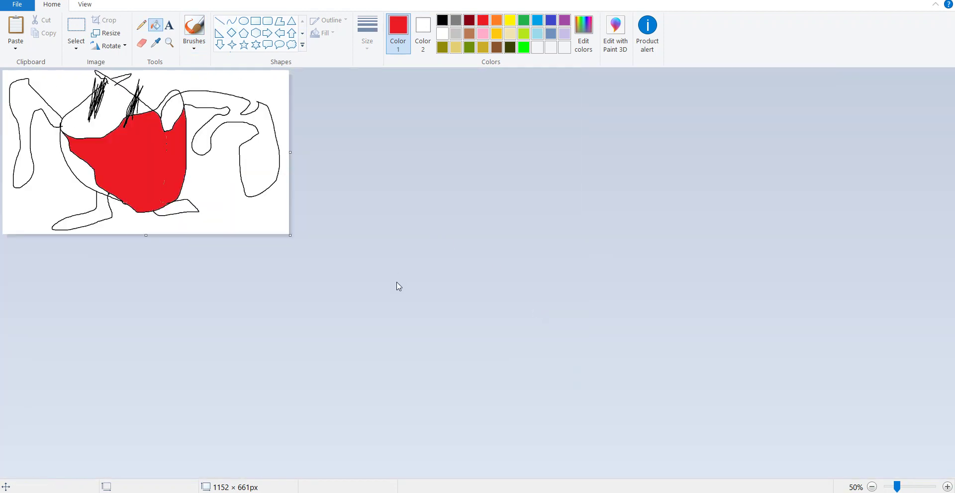
Step: Define a custom magenta colour and fill the upper body, left arm, left body edge and left leg with it
click(394, 238)
scroll(229, 210, up, 1)
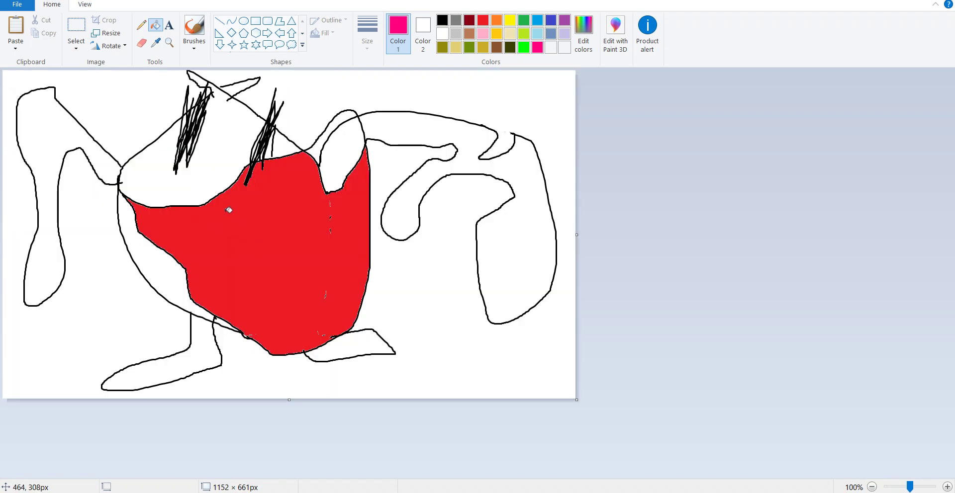
click(163, 169)
click(105, 158)
click(171, 264)
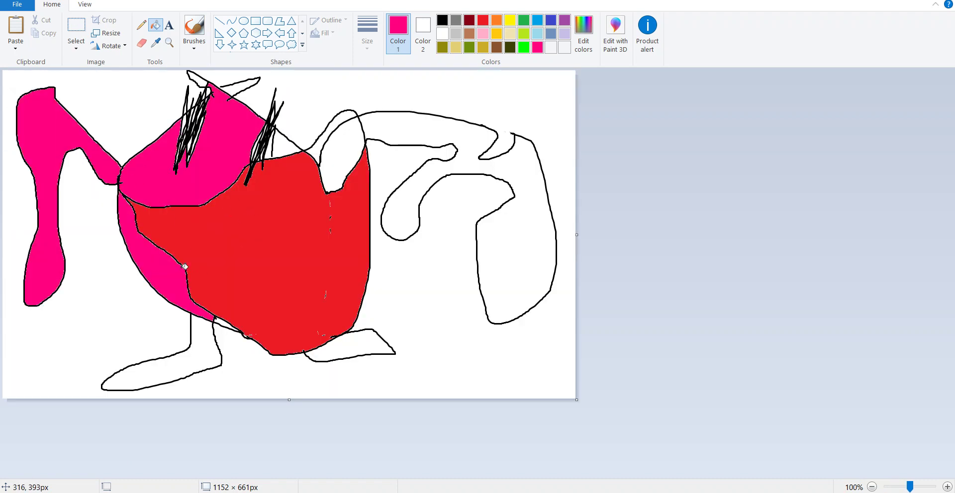
click(198, 352)
Step: Fill the area beside the right eye, the right shoulder loop, the right foot and the right arm with magenta
click(293, 147)
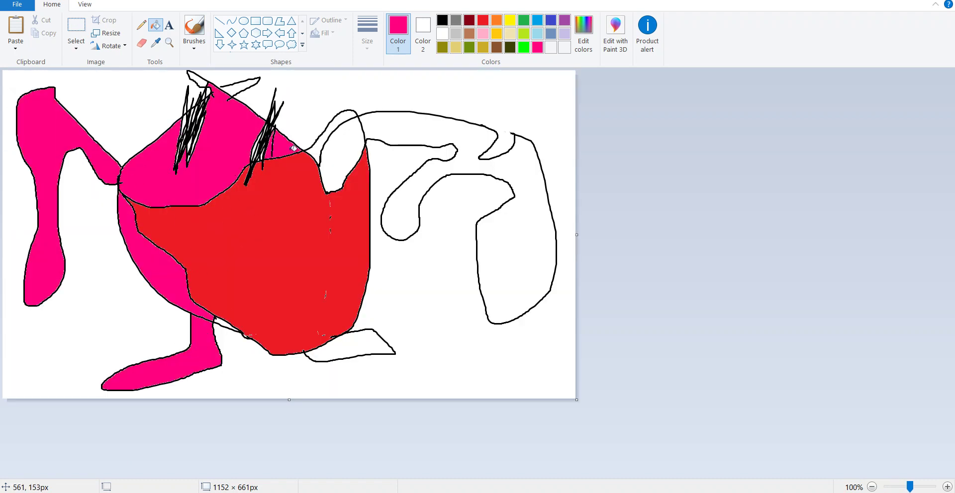
click(346, 150)
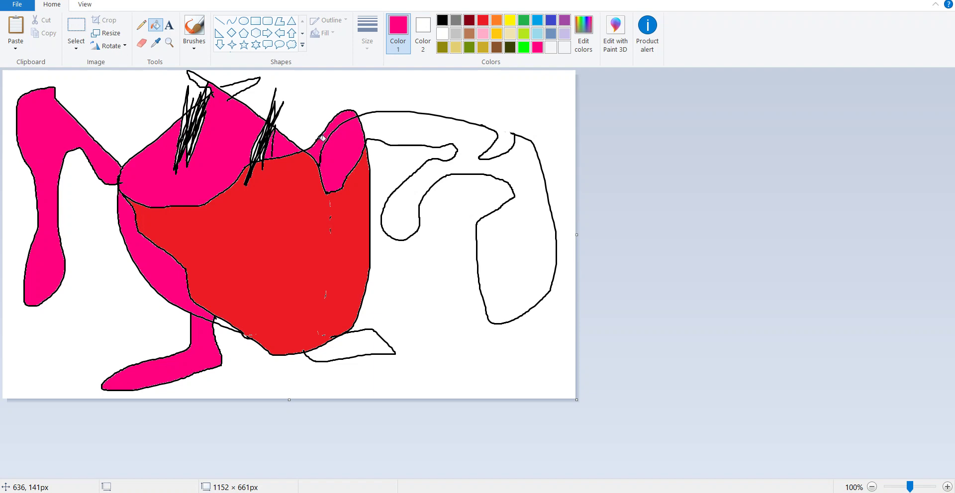
click(347, 348)
click(411, 191)
Step: Recolour the left leg and the right foot brown
ctrl+scroll(474, 167, down, 2)
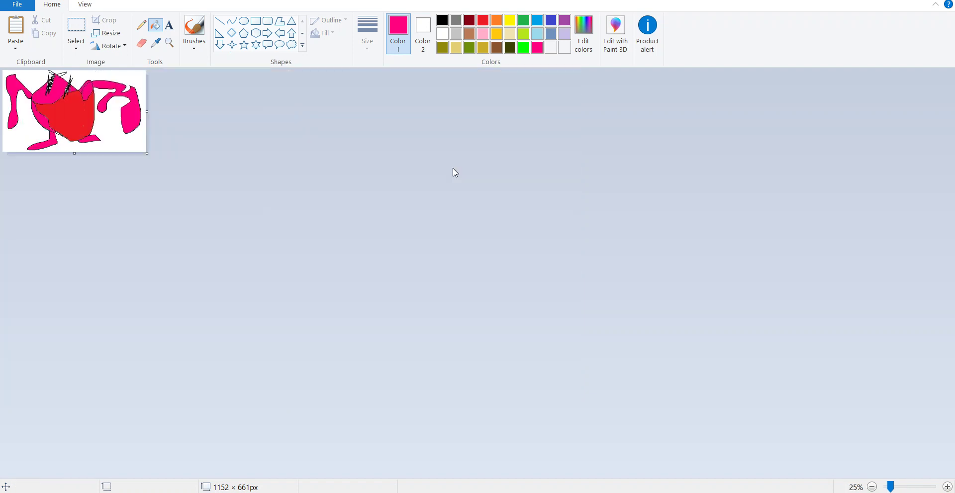
ctrl+scroll(452, 171, up, 3)
scroll(502, 69, down, 5)
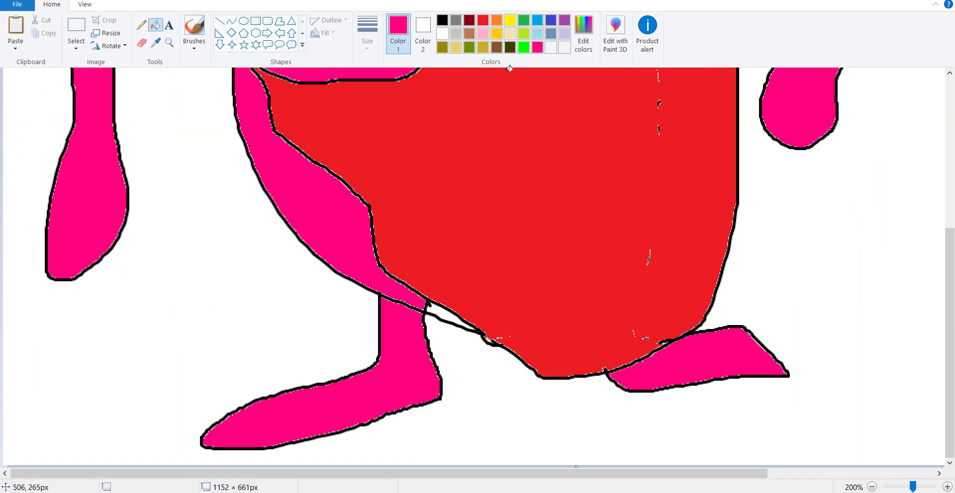
click(470, 33)
click(391, 355)
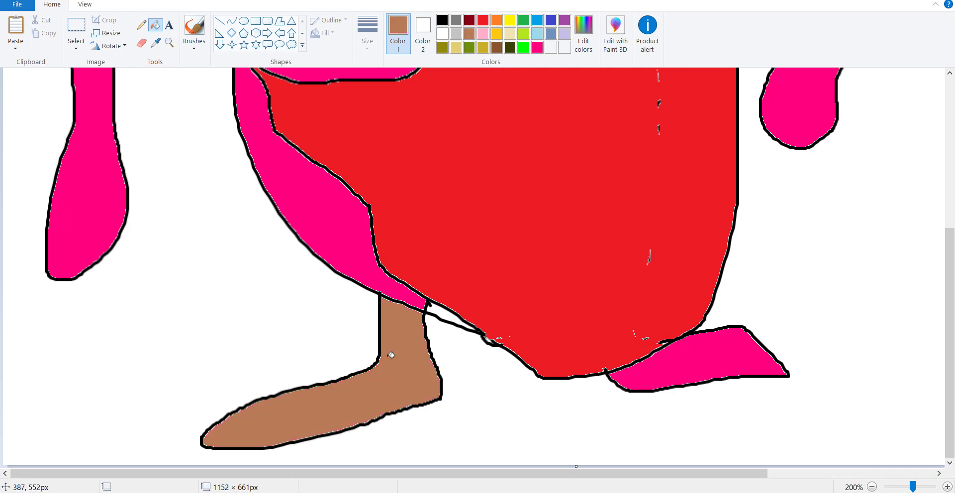
click(637, 344)
key(ctrl+z)
click(686, 358)
scroll(683, 355, down, 1)
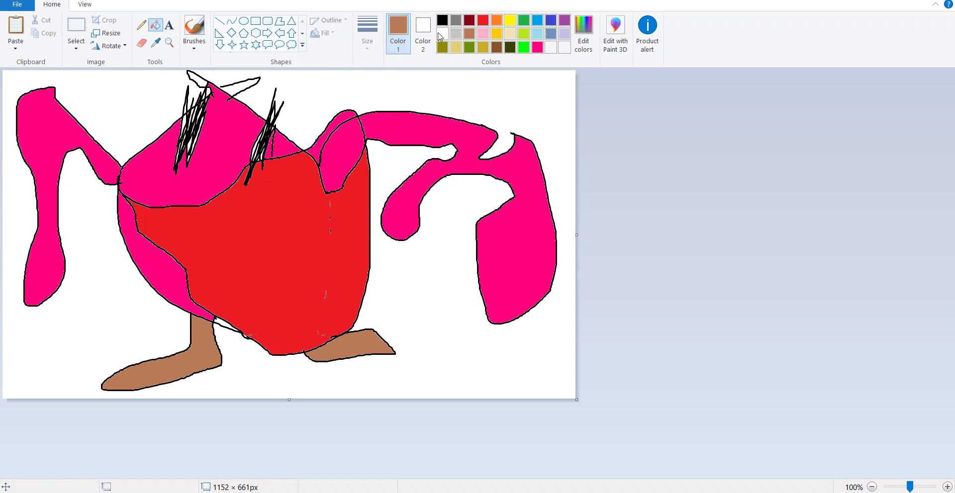
Step: Letter the title "KARBE" freehand in purple above the figure's right arm, using the thickest line size
click(537, 47)
click(194, 27)
click(563, 21)
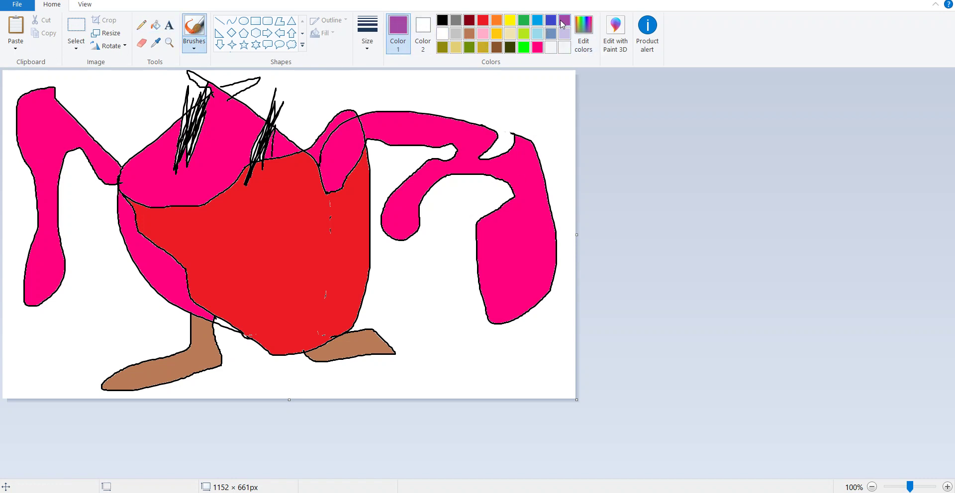
click(367, 32)
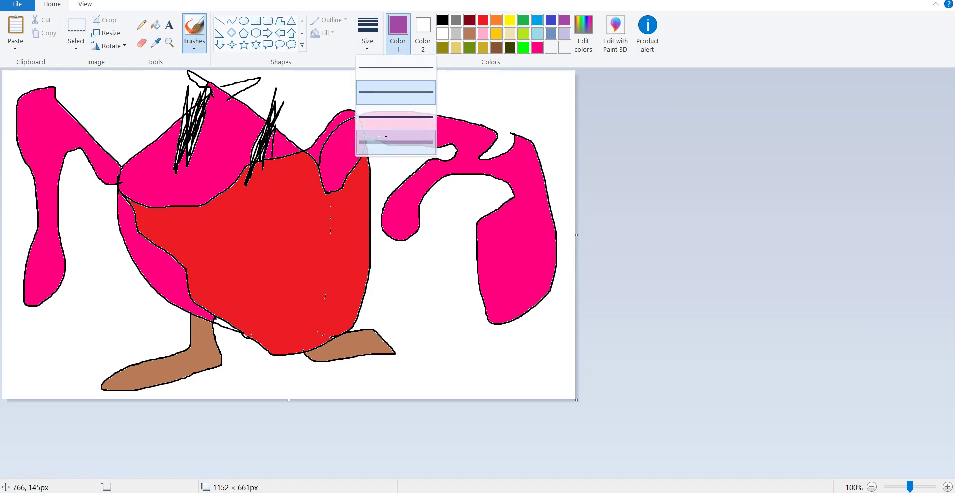
click(391, 124)
mouse_move(357, 99)
mouse_down()
mouse_move(357, 69)
mouse_move(407, 96)
mouse_move(458, 102)
mouse_move(458, 71)
mouse_up()
mouse_move(466, 71)
mouse_down()
mouse_move(476, 94)
mouse_move(455, 97)
mouse_move(485, 112)
mouse_move(499, 74)
mouse_move(507, 99)
mouse_move(495, 115)
mouse_move(540, 118)
mouse_move(541, 73)
mouse_move(567, 93)
mouse_up()
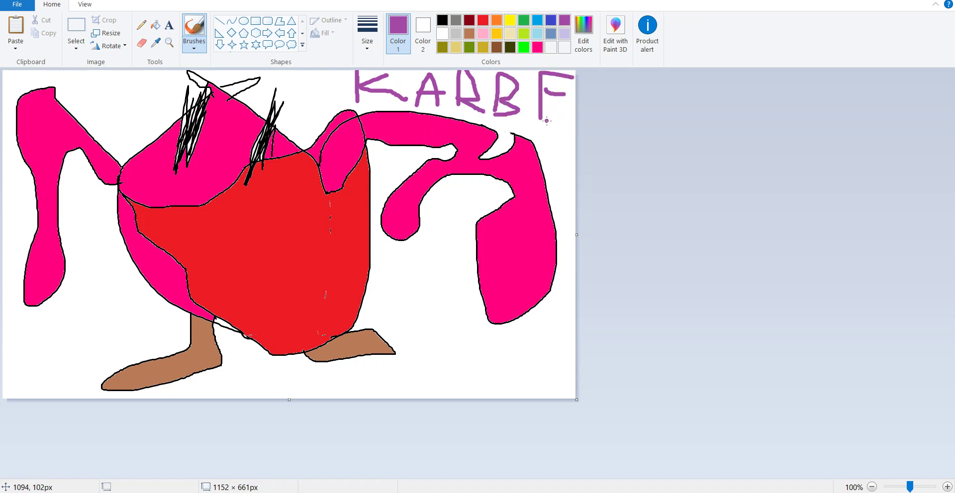
drag(541, 122, 567, 123)
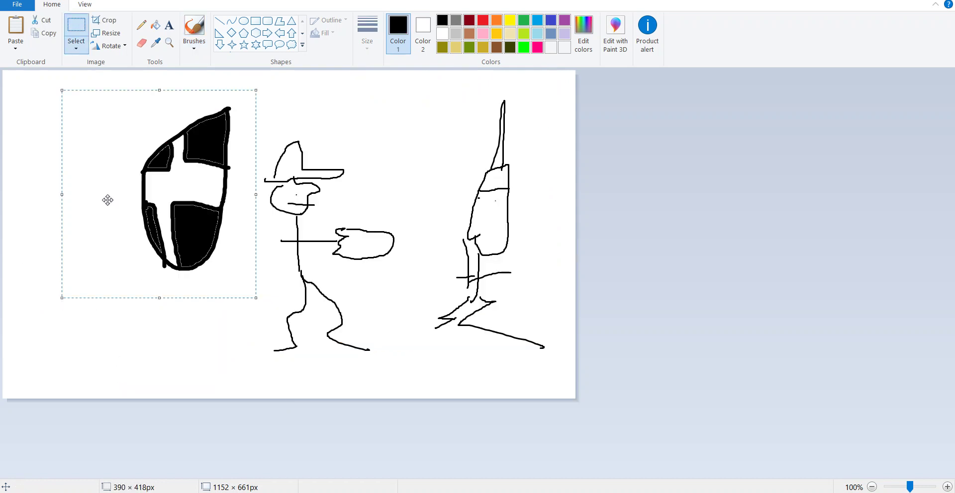
Step: Resize the selected black logo beside the hatted stick figure, squashing it down to 186 × 93 px
drag(58, 199, 6, 195)
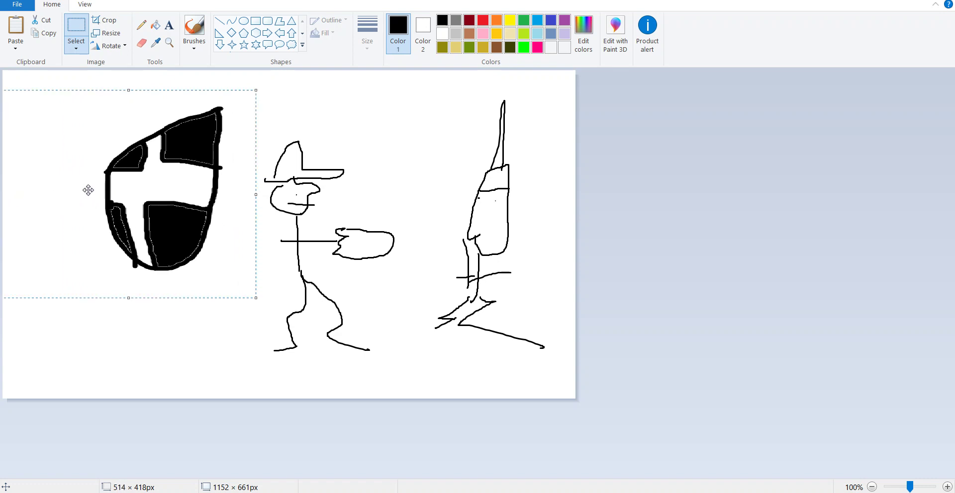
drag(88, 188, 139, 189)
mouse_move(51, 195)
mouse_down()
mouse_move(195, 195)
mouse_move(56, 200)
mouse_up()
drag(156, 92, 133, 254)
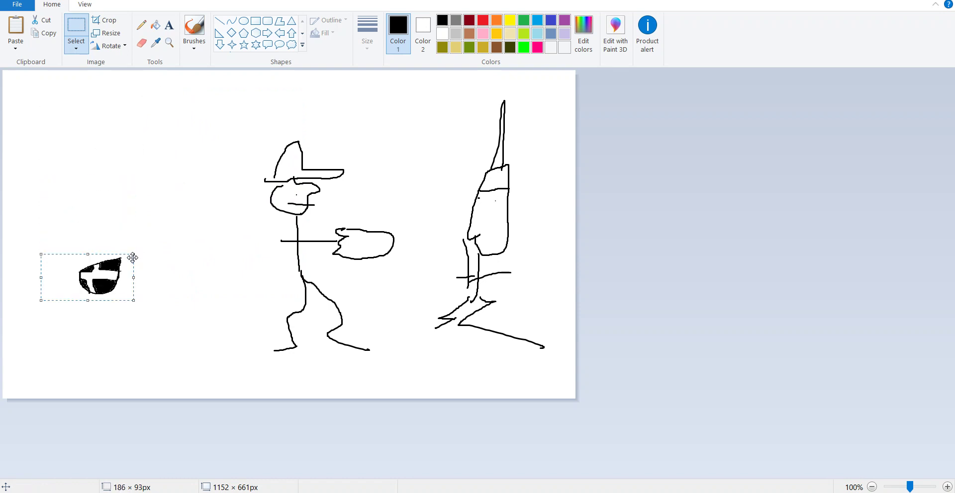
Step: Stretch the selected logo taller and wider across the stick figures until the selection measures 1035 × 498 px
drag(139, 224, 134, 204)
drag(136, 253, 207, 252)
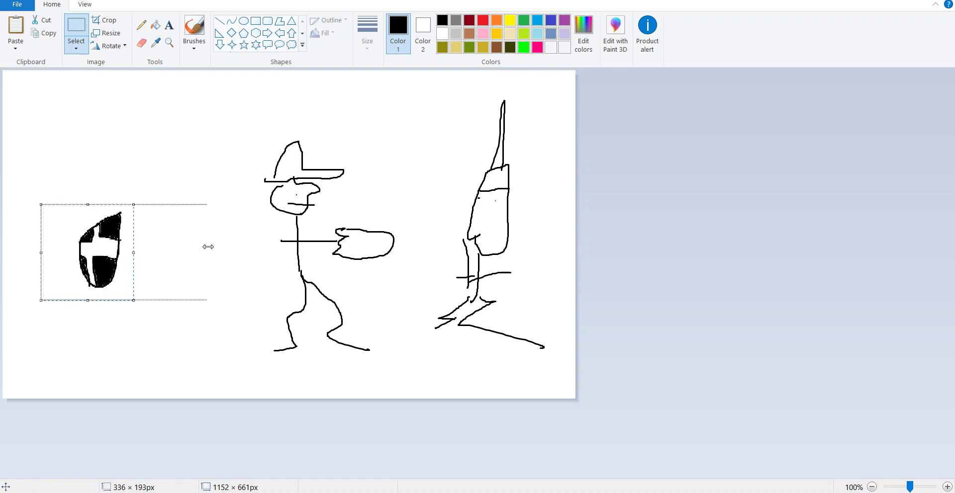
drag(136, 163, 142, 50)
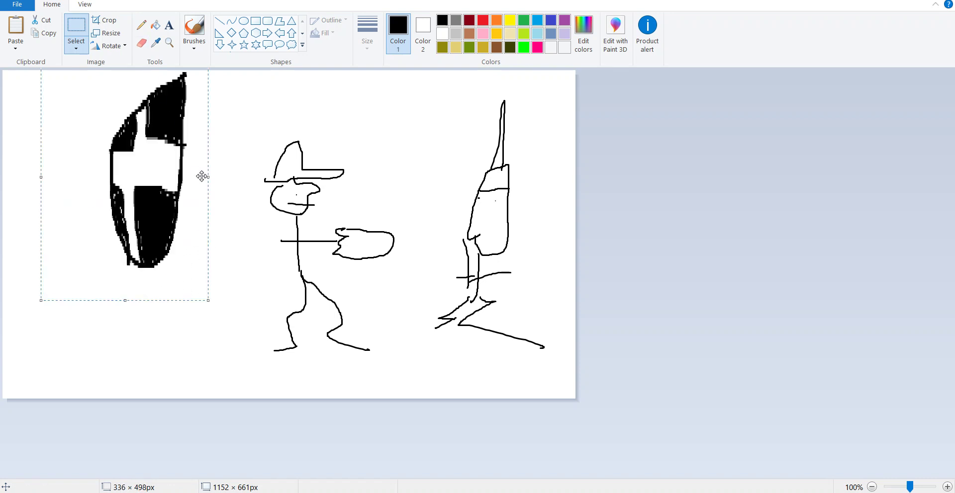
drag(209, 174, 555, 200)
drag(454, 200, 330, 230)
scroll(0, 304, up, 5)
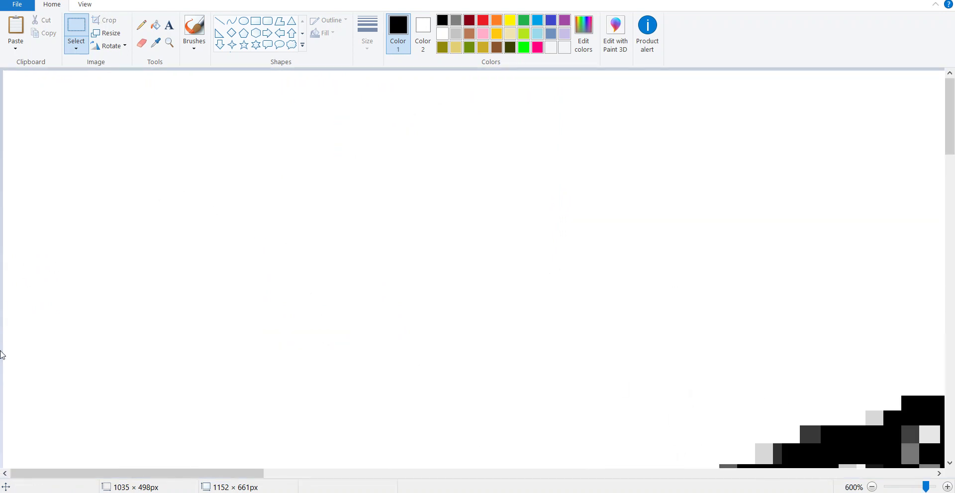
scroll(53, 256, down, 7)
scroll(55, 251, up, 5)
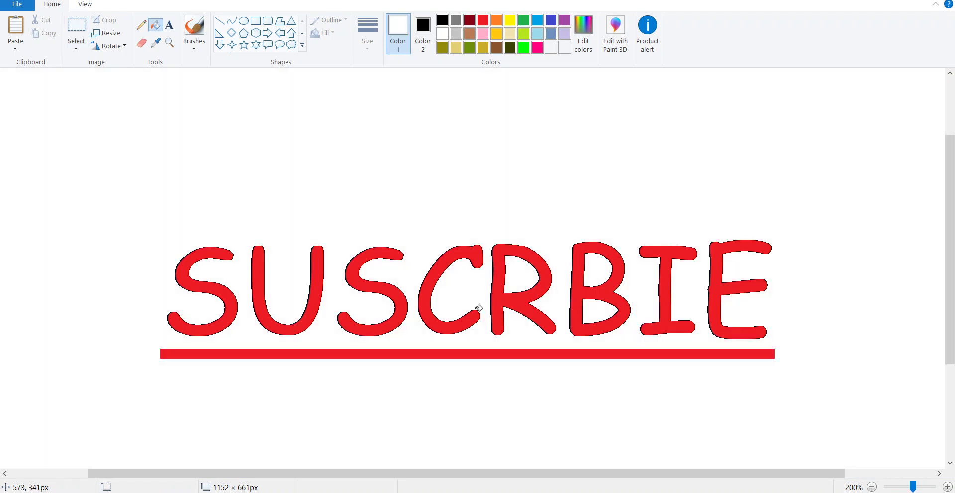
Step: Fill the background around the red SUSCRBIE lettering with black and refill it with white
right_click(4, 188)
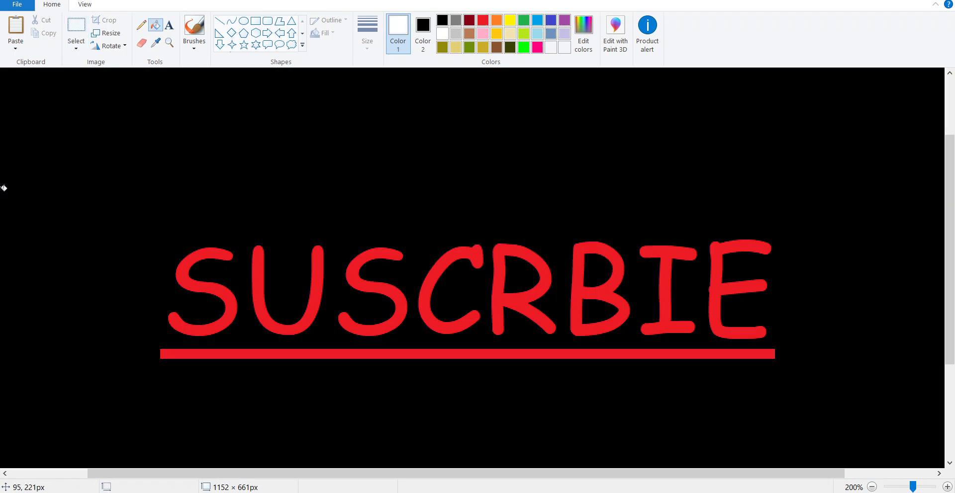
click(553, 243)
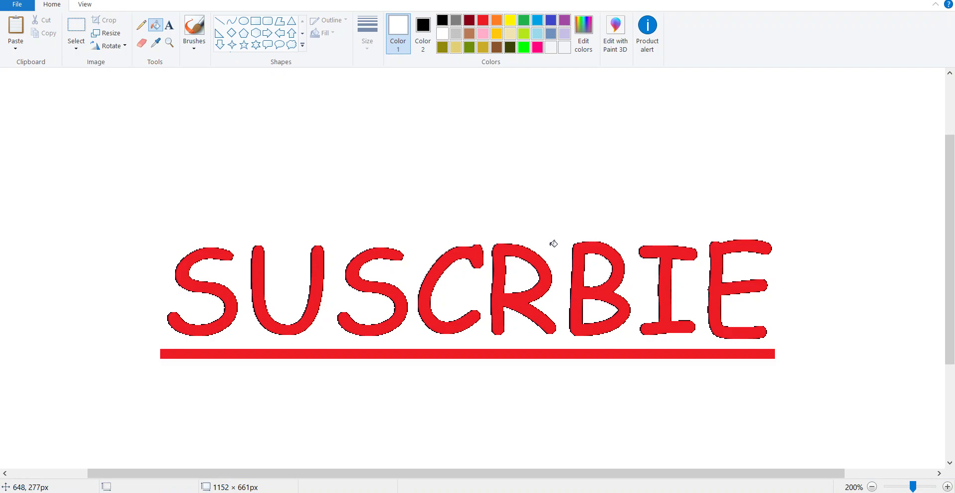